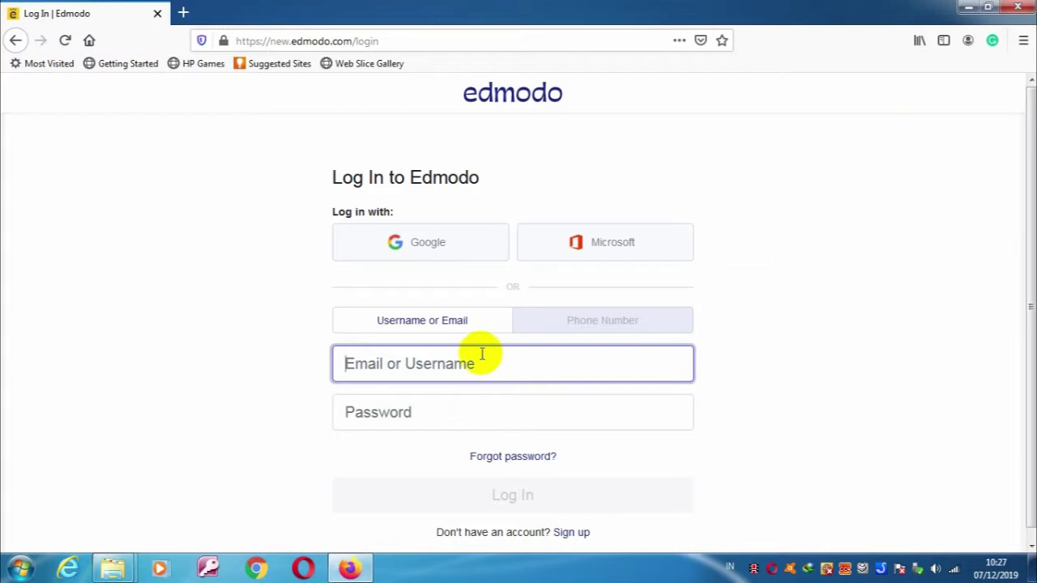
Log in with the account's e-mail and password, declining Firefox's offer to save the password
{"action": "left_click", "coordinate": [481, 355]}
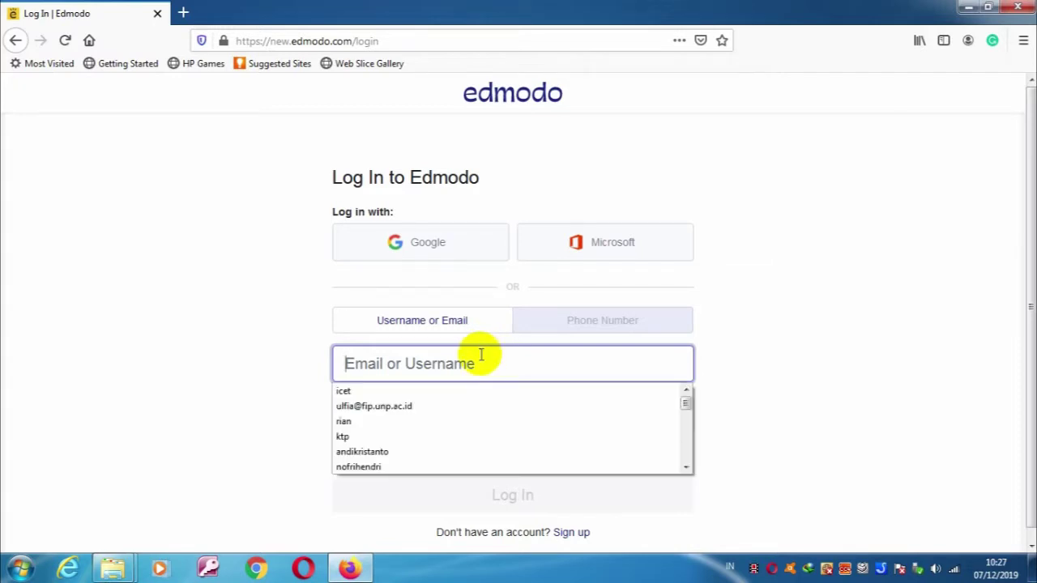
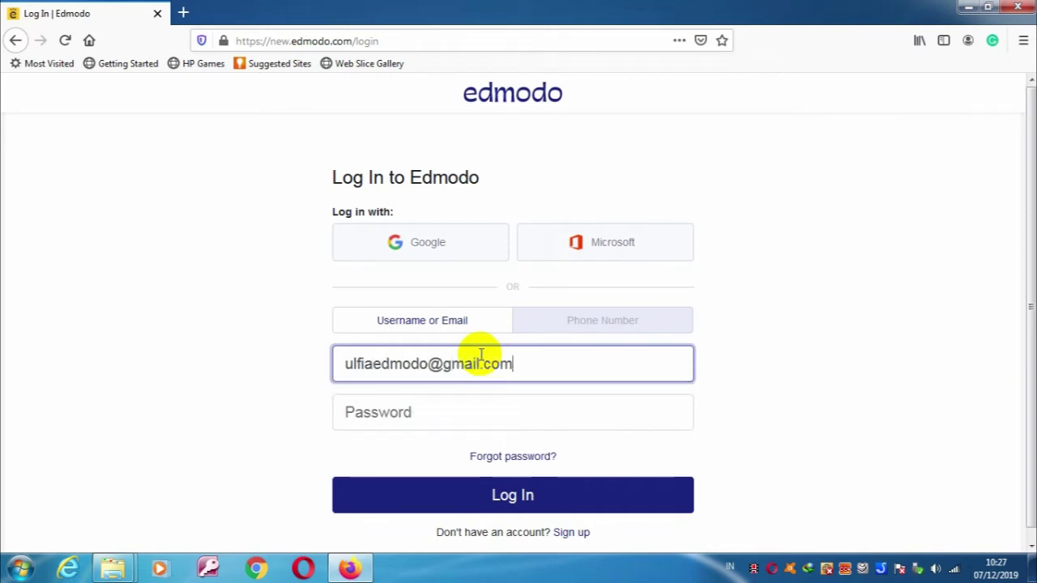
{"action": "left_click", "coordinate": [470, 411]}
{"action": "type", "text": "u"}
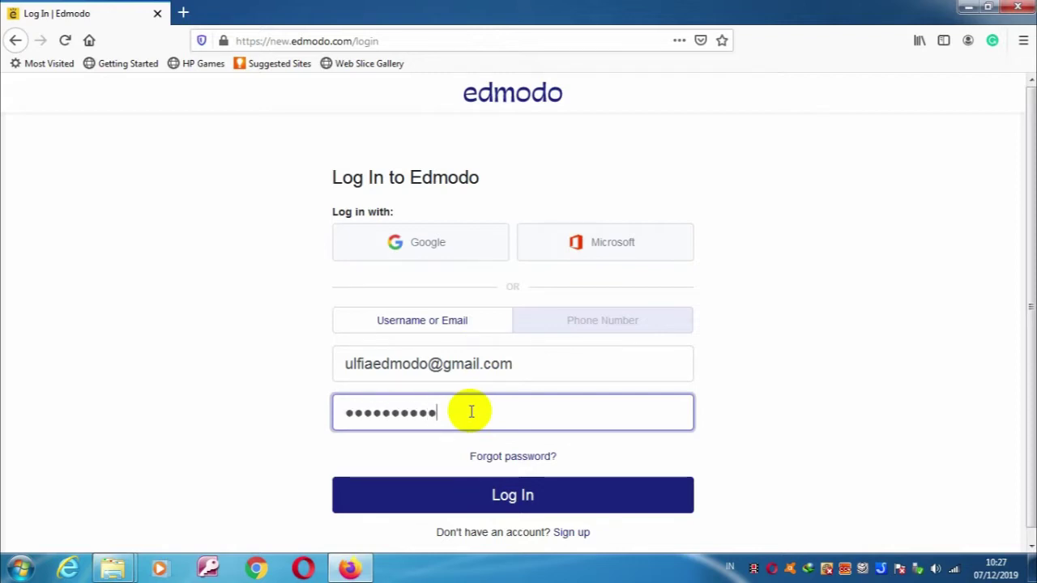
{"action": "left_click", "coordinate": [504, 500]}
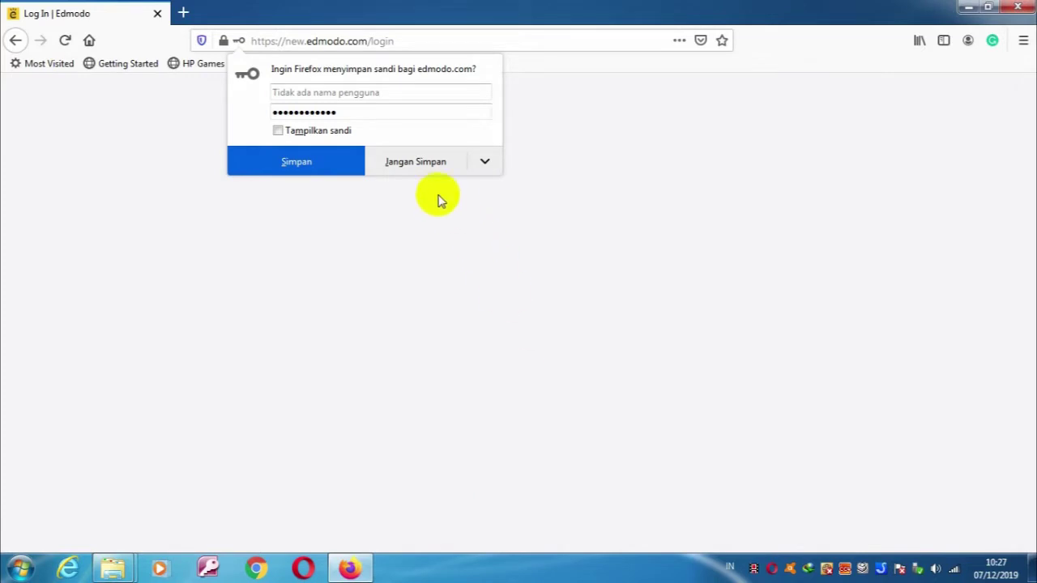
{"action": "left_click", "coordinate": [417, 162]}
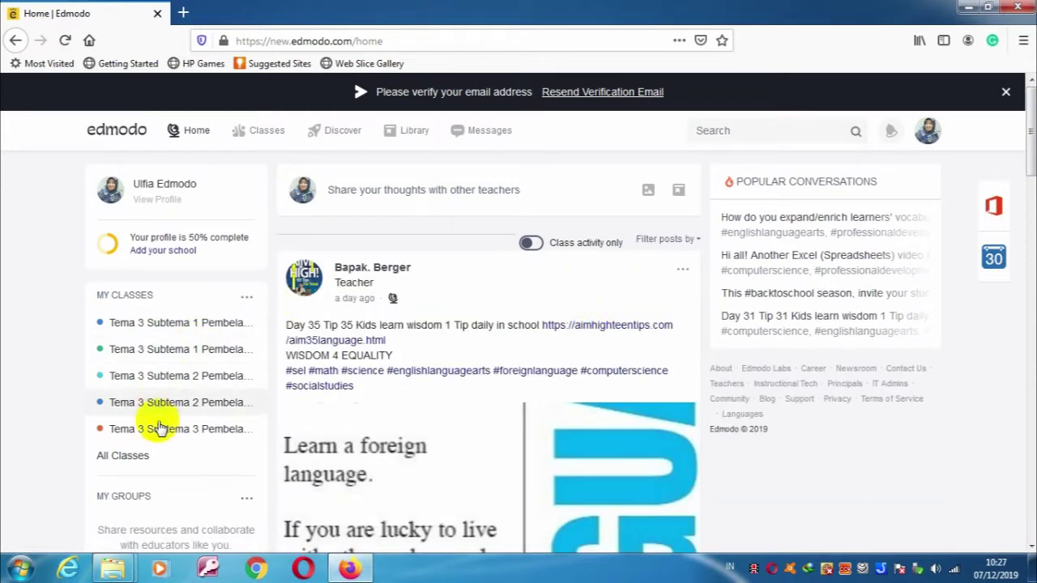
Show All Classes, try the Create New Class form's Grade and Subject lists, then cancel it
{"action": "left_click", "coordinate": [123, 460]}
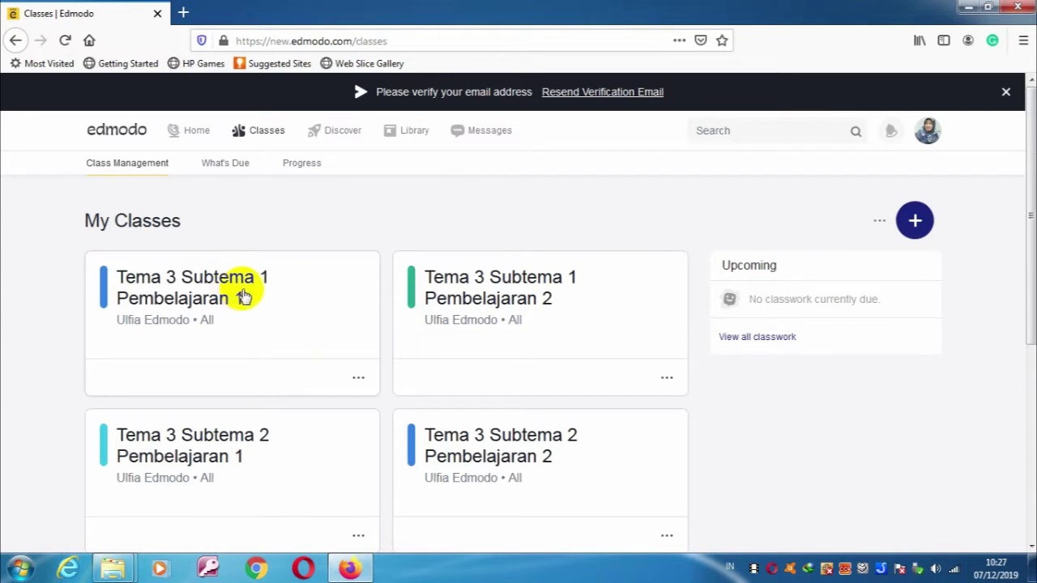
{"action": "scroll", "coordinate": [247, 287], "scroll_direction": "down", "scroll_amount": 5}
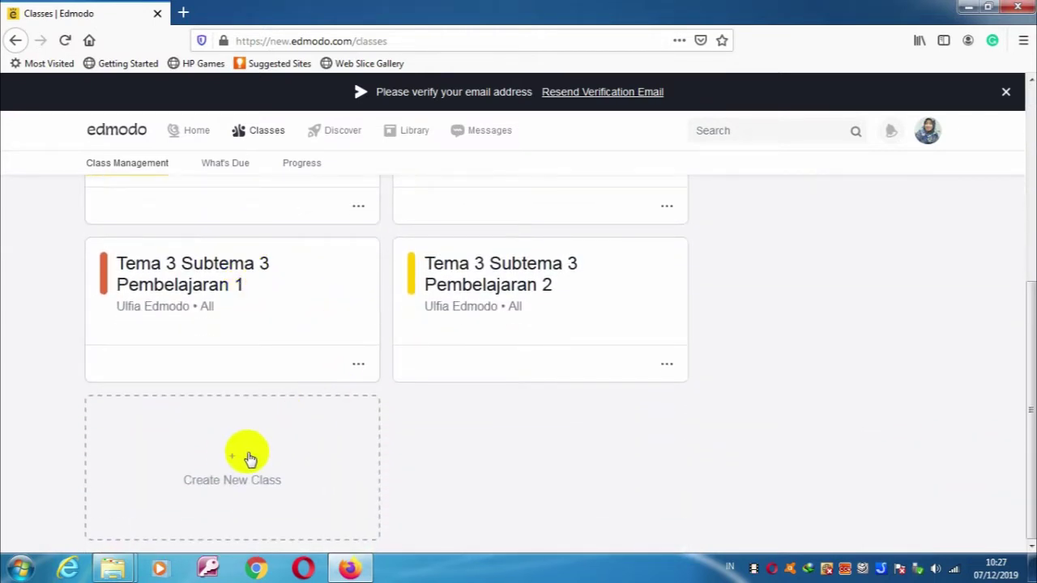
{"action": "left_click", "coordinate": [240, 453]}
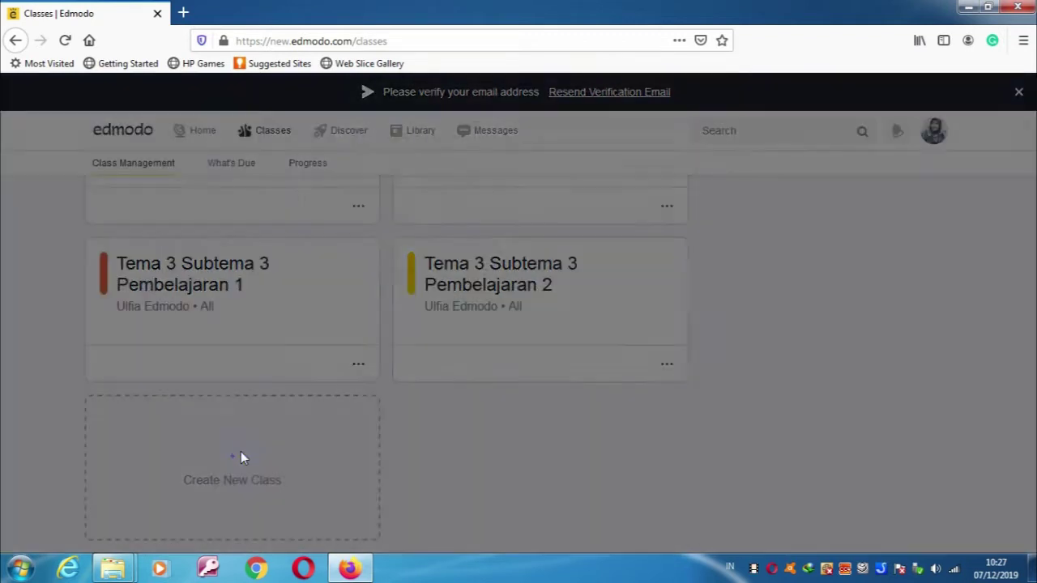
{"action": "left_click", "coordinate": [355, 158]}
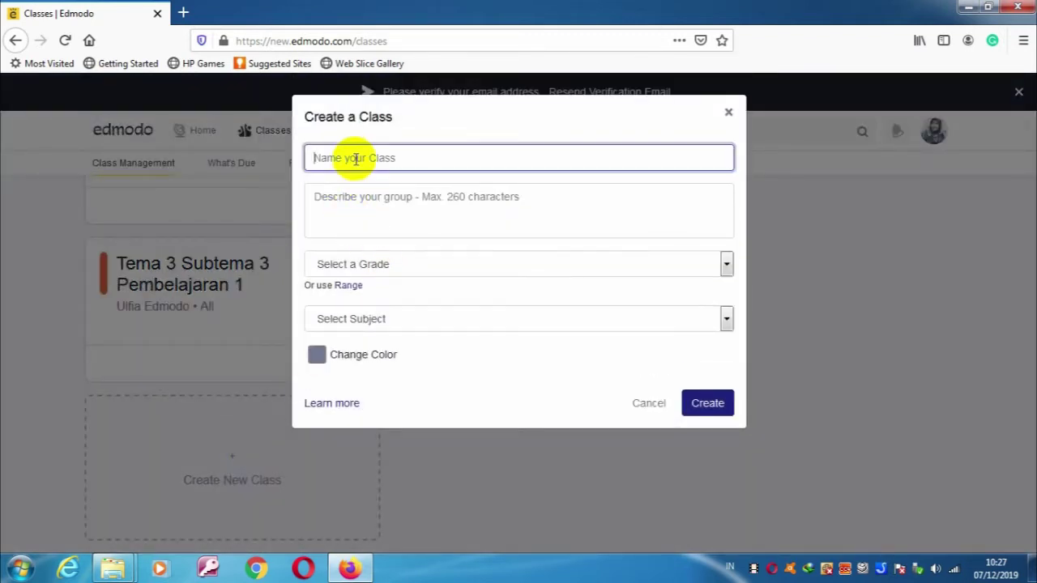
{"action": "left_click", "coordinate": [367, 201]}
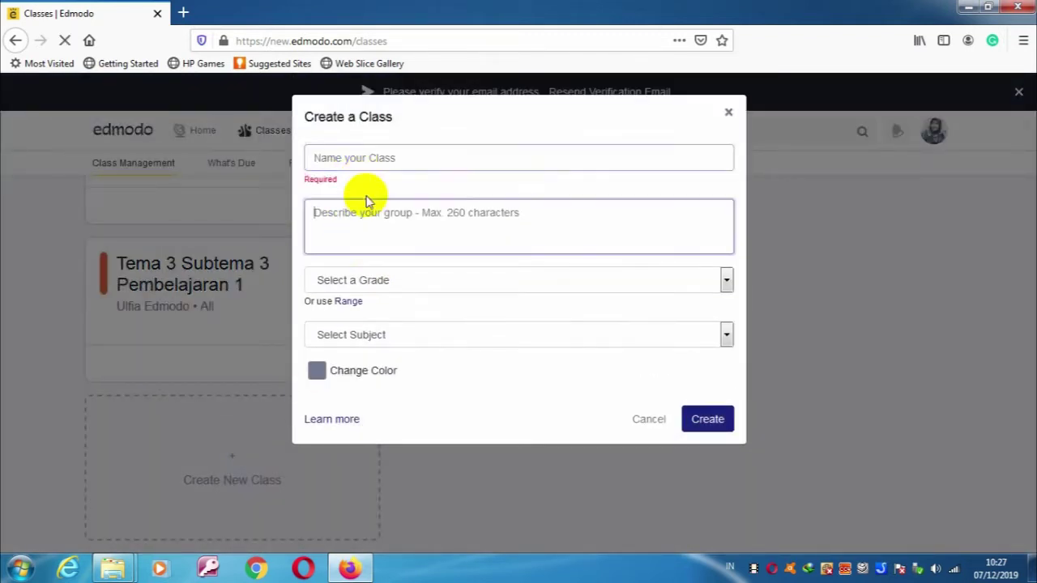
{"action": "left_click", "coordinate": [372, 284]}
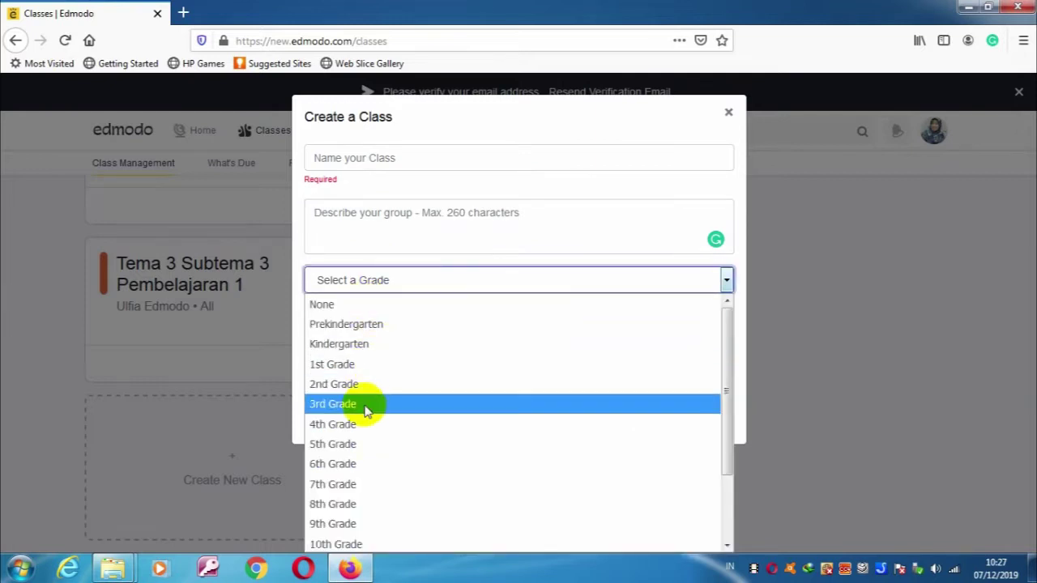
{"action": "left_click", "coordinate": [370, 279]}
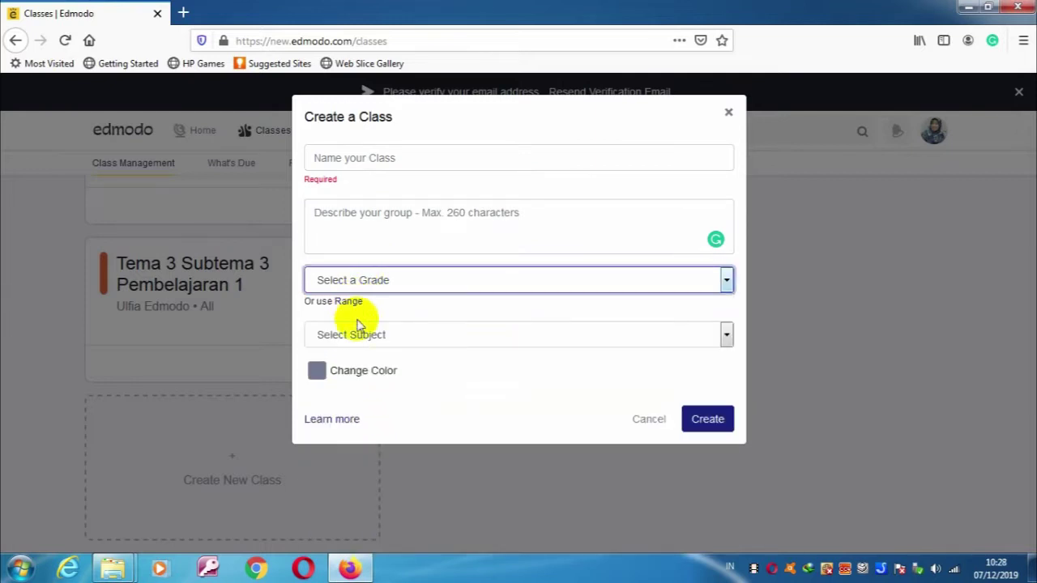
{"action": "left_click", "coordinate": [370, 348]}
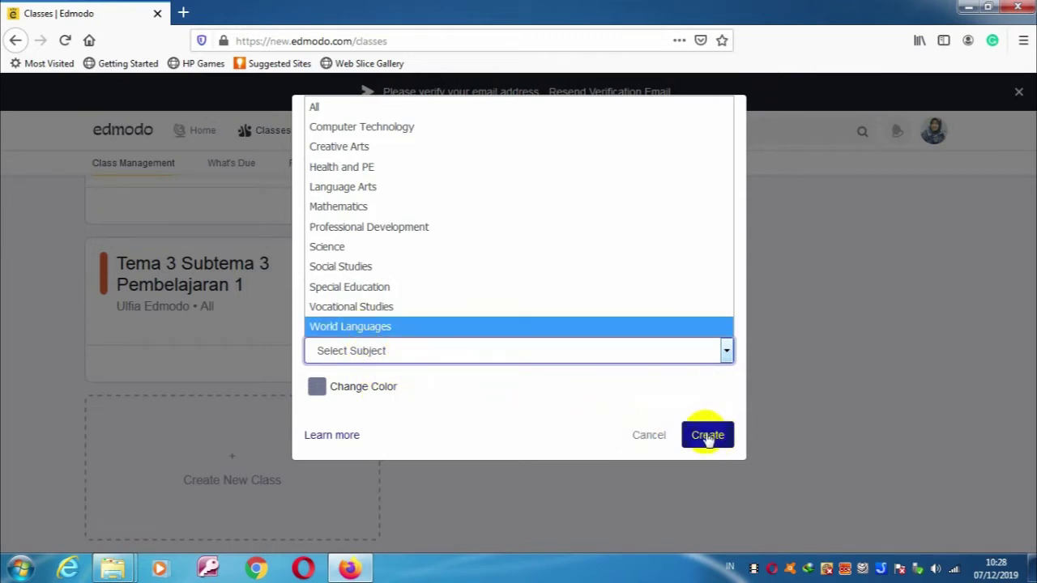
{"action": "left_click", "coordinate": [656, 434]}
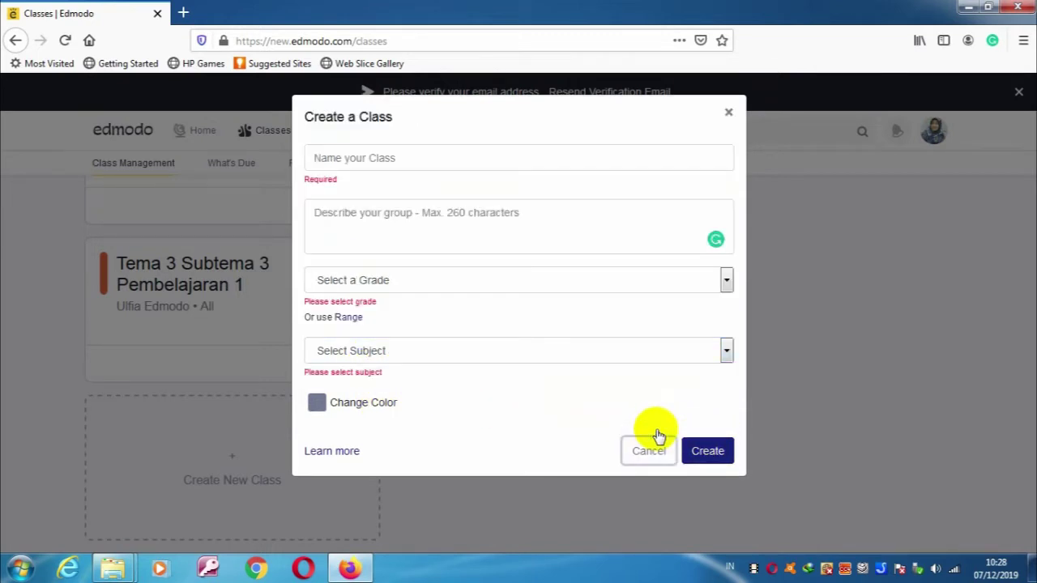
{"action": "left_click", "coordinate": [656, 446]}
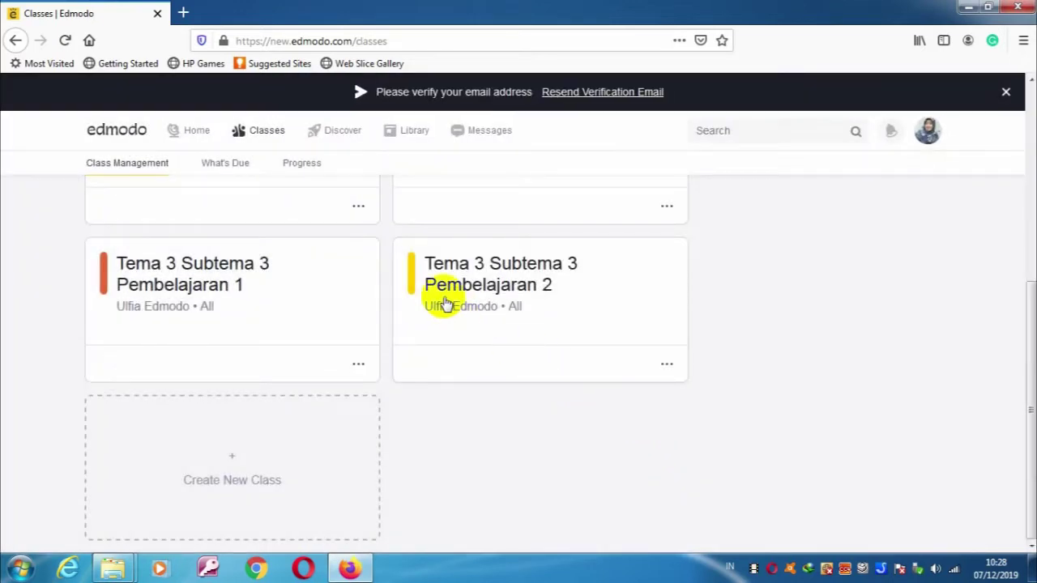
Open Tema 3 Subtema 1 Pembelajaran 1 and view its class code, keeping it locked
{"action": "scroll", "coordinate": [440, 300], "scroll_direction": "up", "scroll_amount": 5}
{"action": "left_click", "coordinate": [255, 321]}
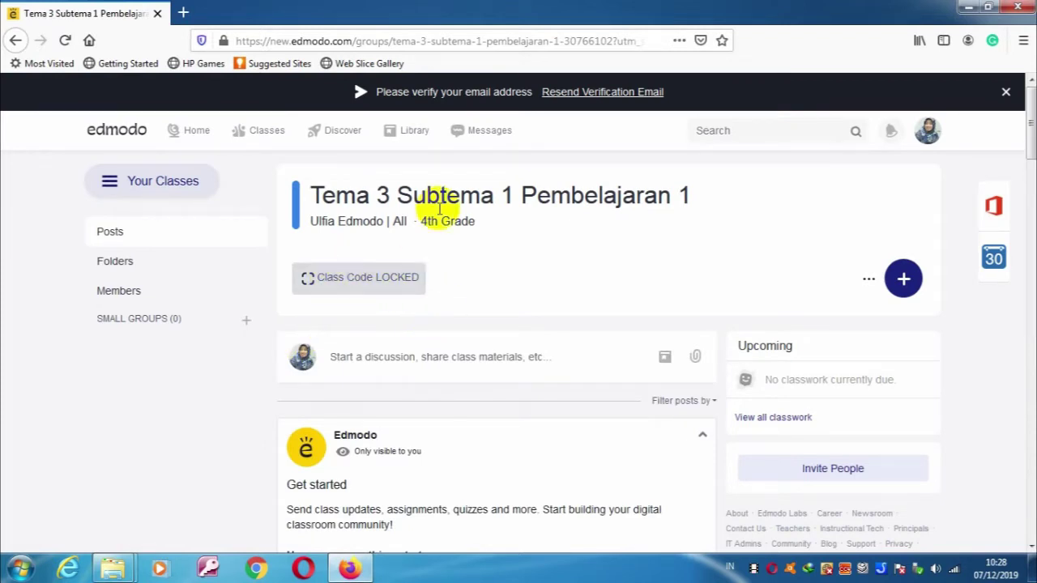
{"action": "left_click", "coordinate": [396, 283]}
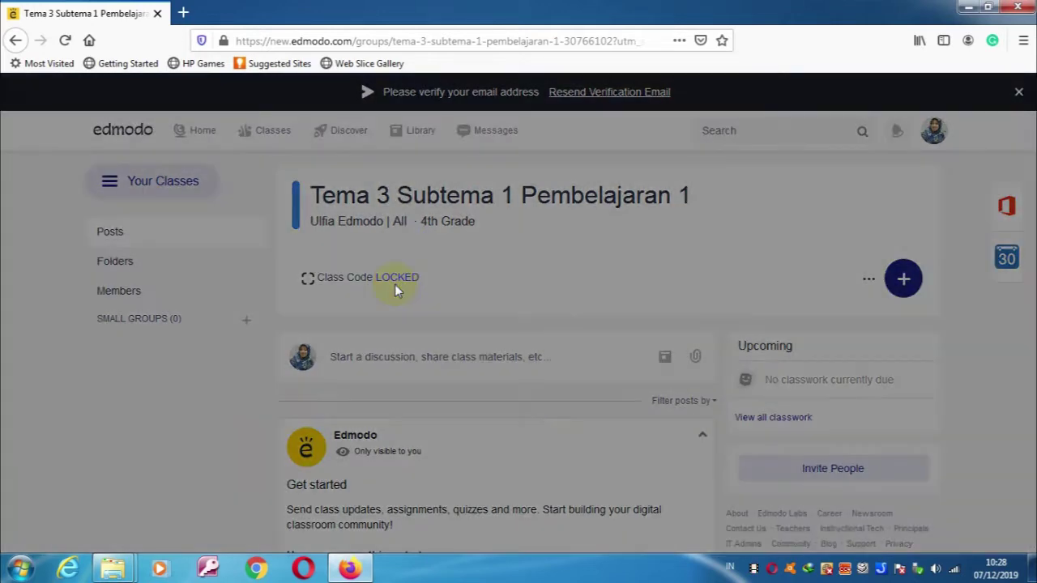
{"action": "left_click", "coordinate": [377, 251]}
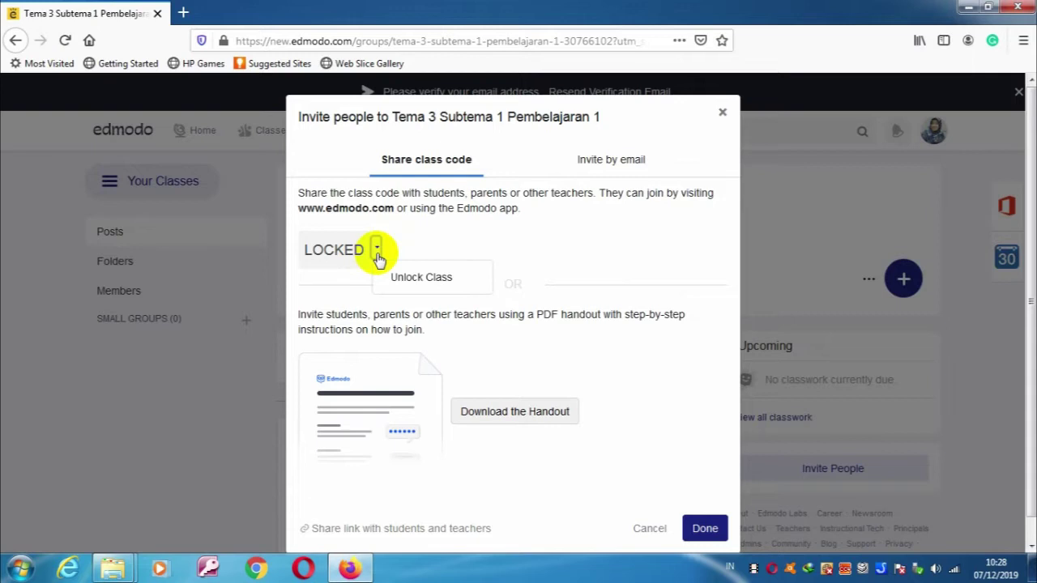
{"action": "left_click", "coordinate": [378, 252]}
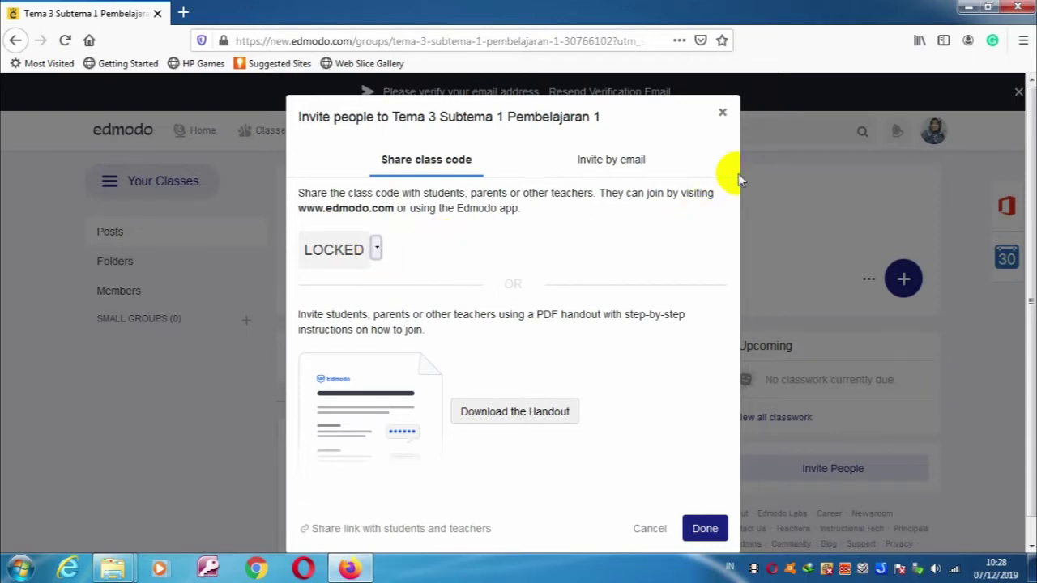
{"action": "left_click", "coordinate": [722, 116]}
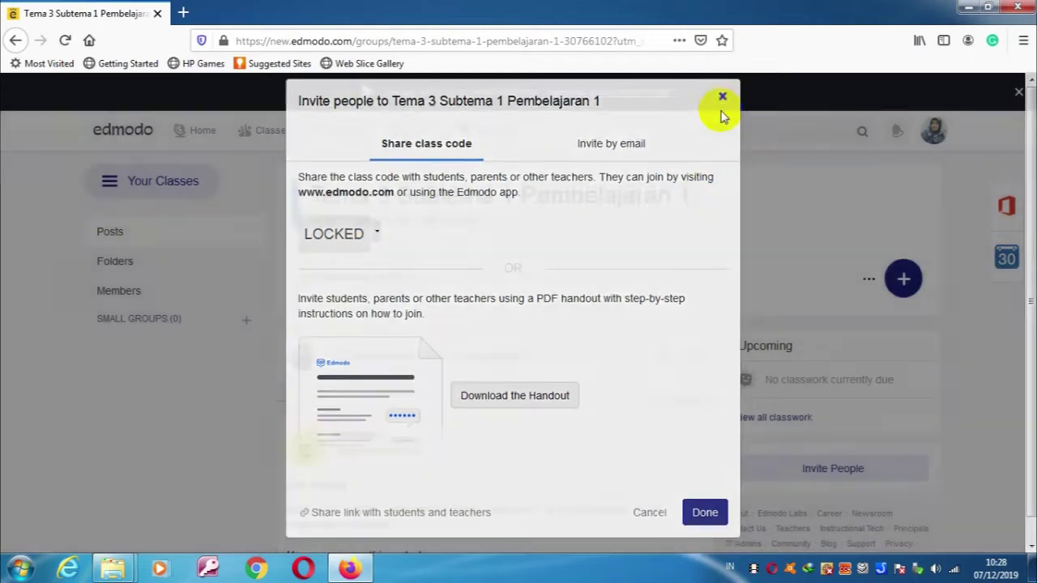
{"action": "scroll", "coordinate": [518, 247], "scroll_direction": "down", "scroll_amount": 3}
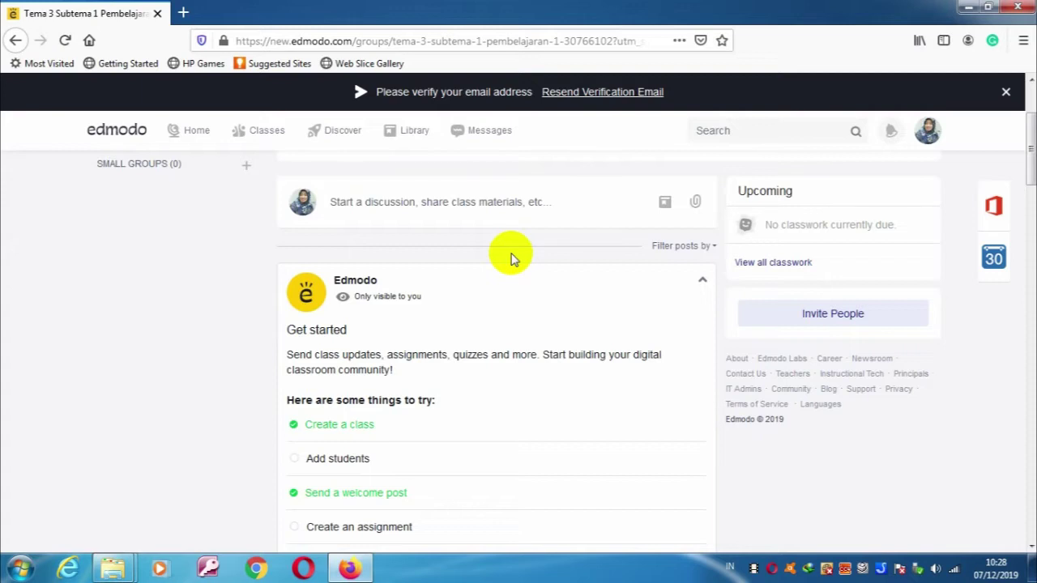
{"action": "scroll", "coordinate": [511, 257], "scroll_direction": "down", "scroll_amount": 2}
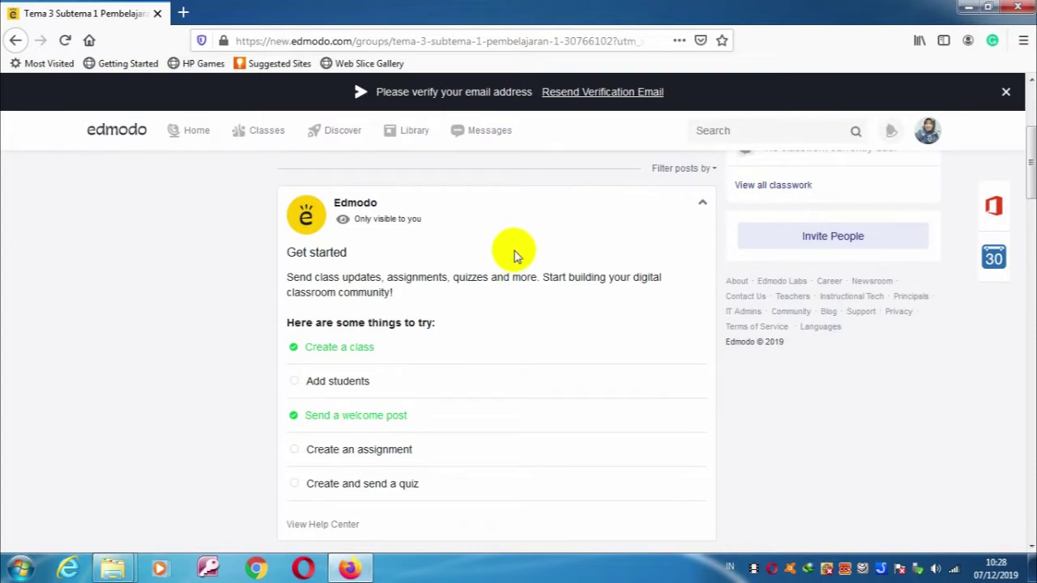
{"action": "scroll", "coordinate": [513, 256], "scroll_direction": "down", "scroll_amount": 6}
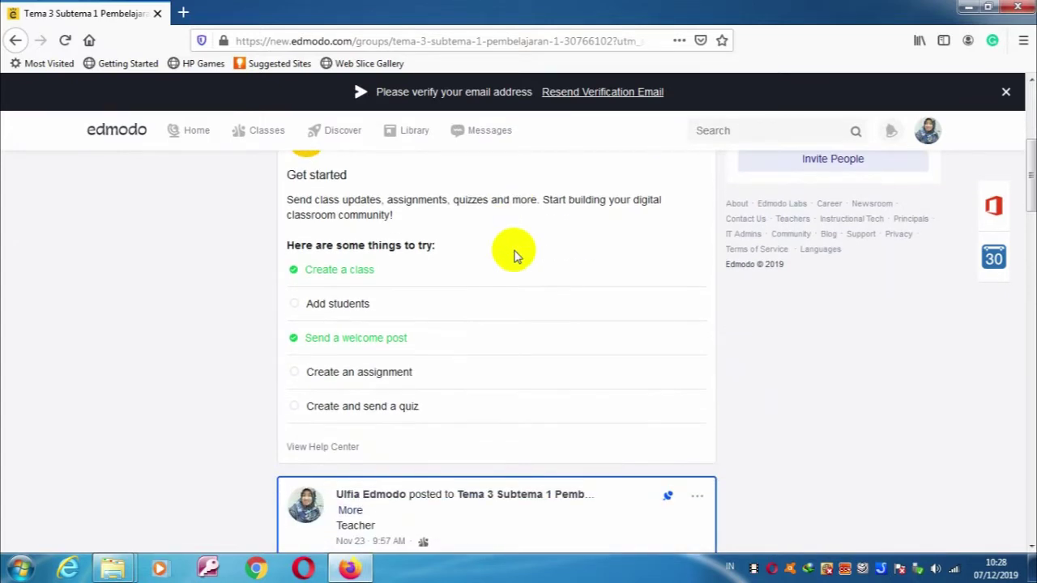
{"action": "scroll", "coordinate": [513, 256], "scroll_direction": "down", "scroll_amount": 2}
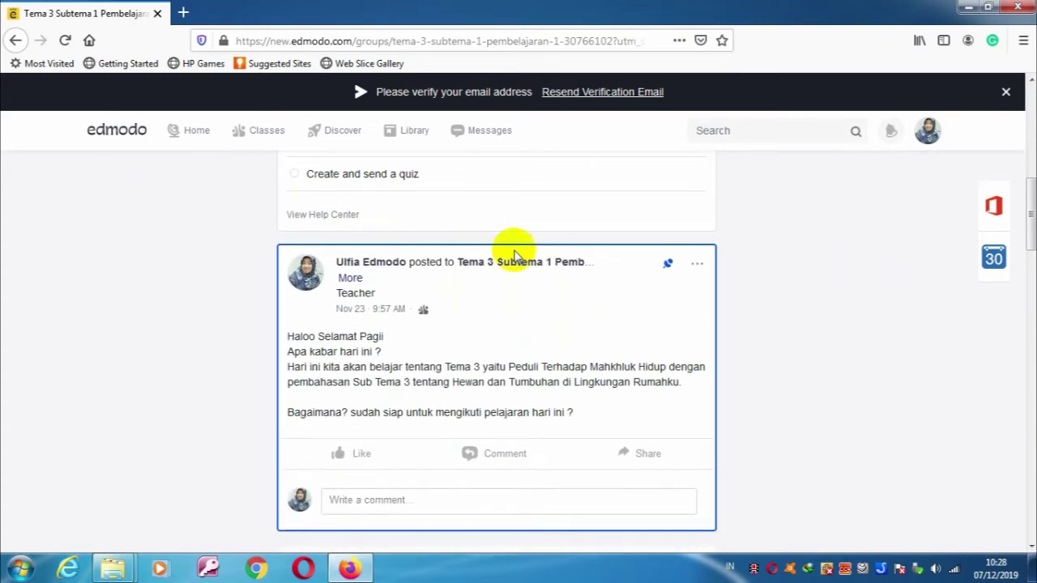
{"action": "scroll", "coordinate": [514, 256], "scroll_direction": "down", "scroll_amount": 2}
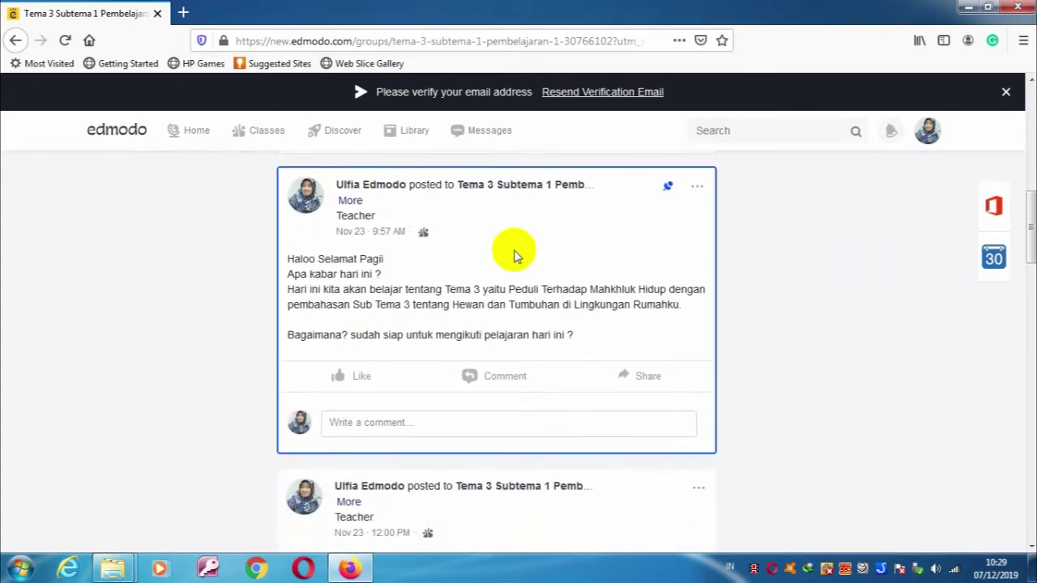
{"action": "scroll", "coordinate": [513, 256], "scroll_direction": "down", "scroll_amount": 2}
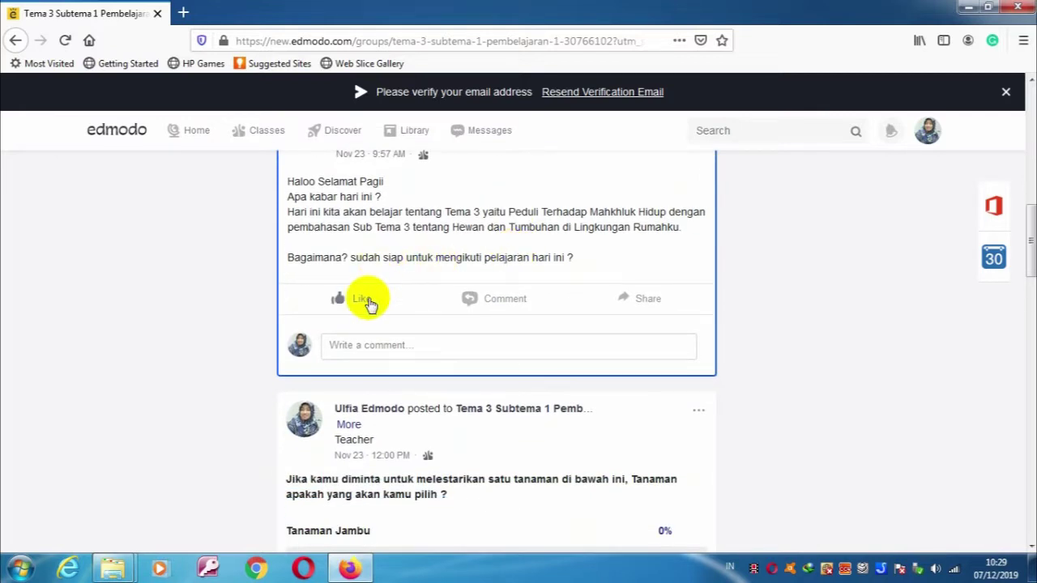
{"action": "left_click", "coordinate": [415, 349]}
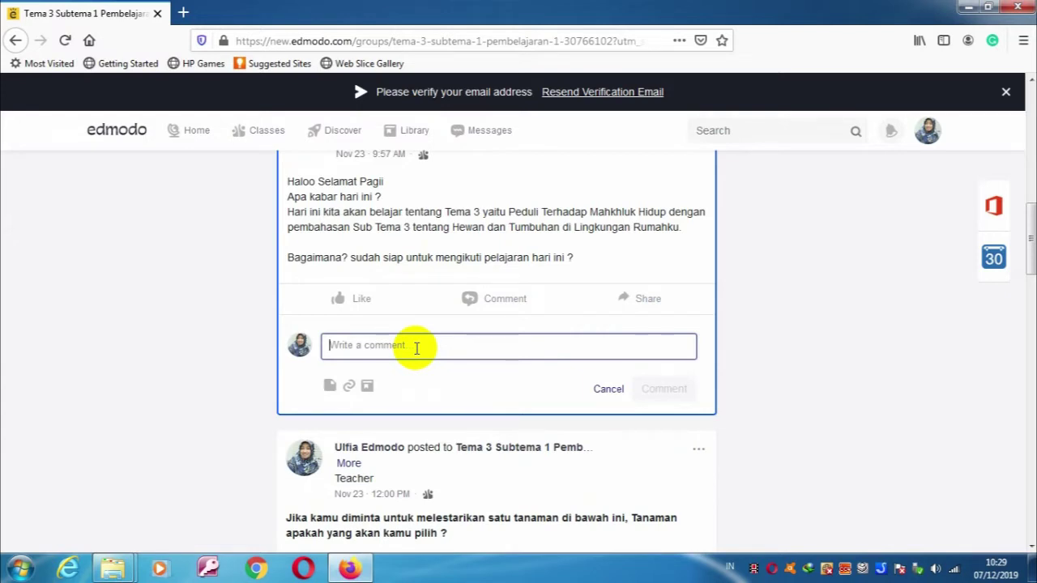
{"action": "type", "text": "selamat pagi juga..."}
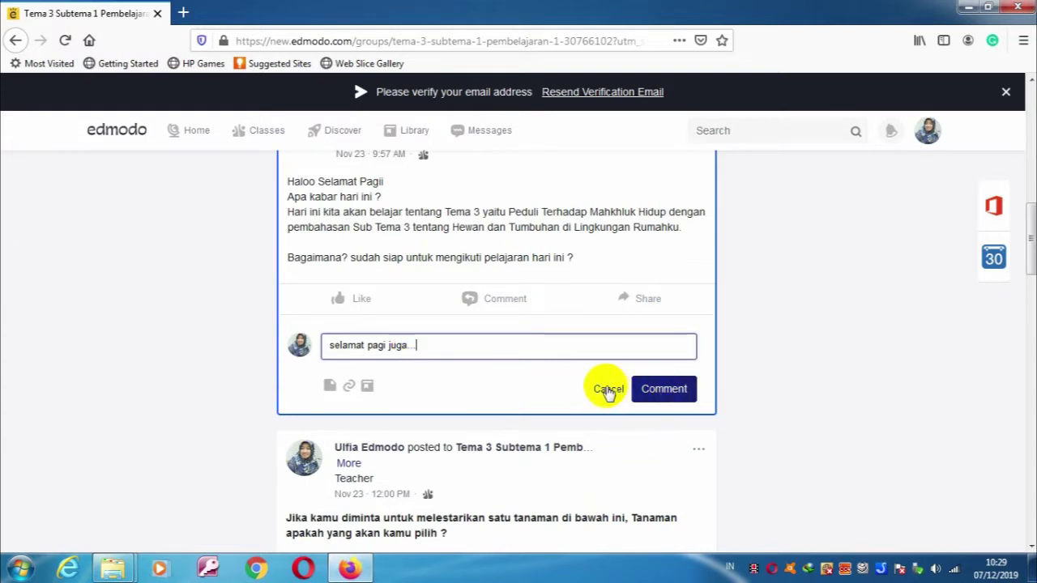
{"action": "left_click", "coordinate": [608, 390]}
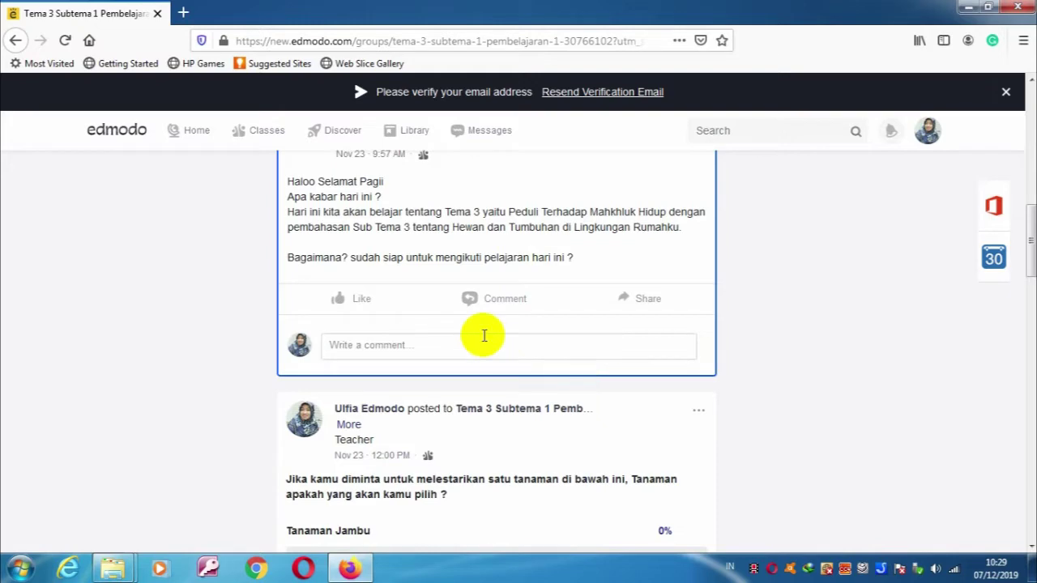
Expand the Nov 02 post's '+ 2 more attachments' to reveal the rice photos
{"action": "scroll", "coordinate": [480, 339], "scroll_direction": "down", "scroll_amount": 3}
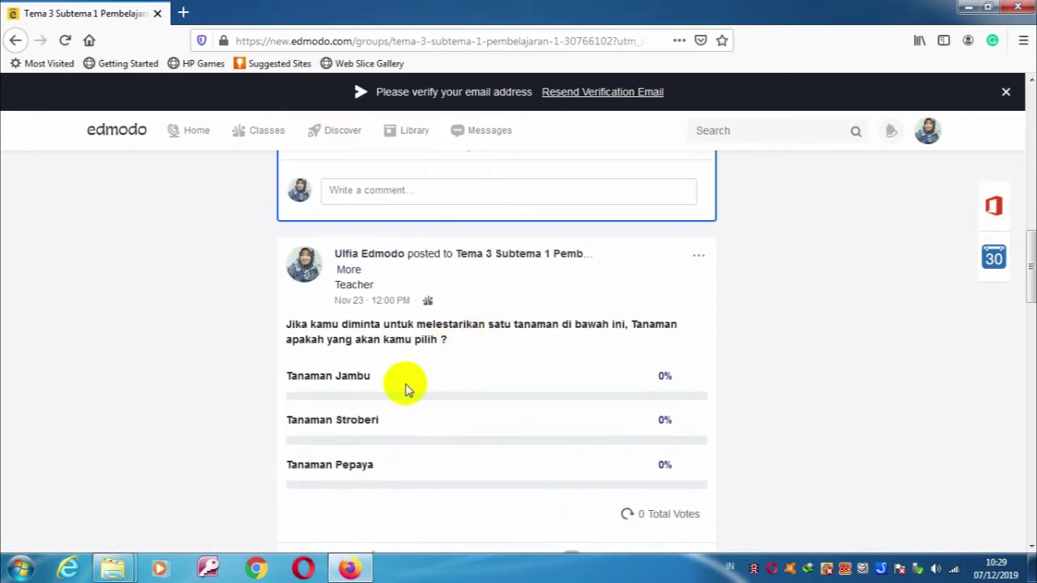
{"action": "scroll", "coordinate": [370, 389], "scroll_direction": "down", "scroll_amount": 5}
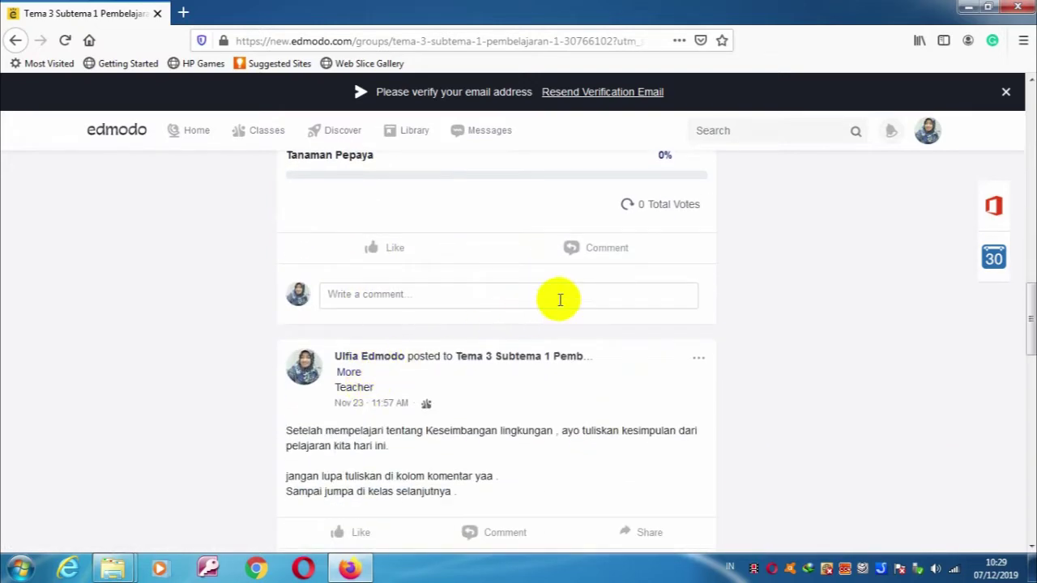
{"action": "scroll", "coordinate": [443, 295], "scroll_direction": "down", "scroll_amount": 3}
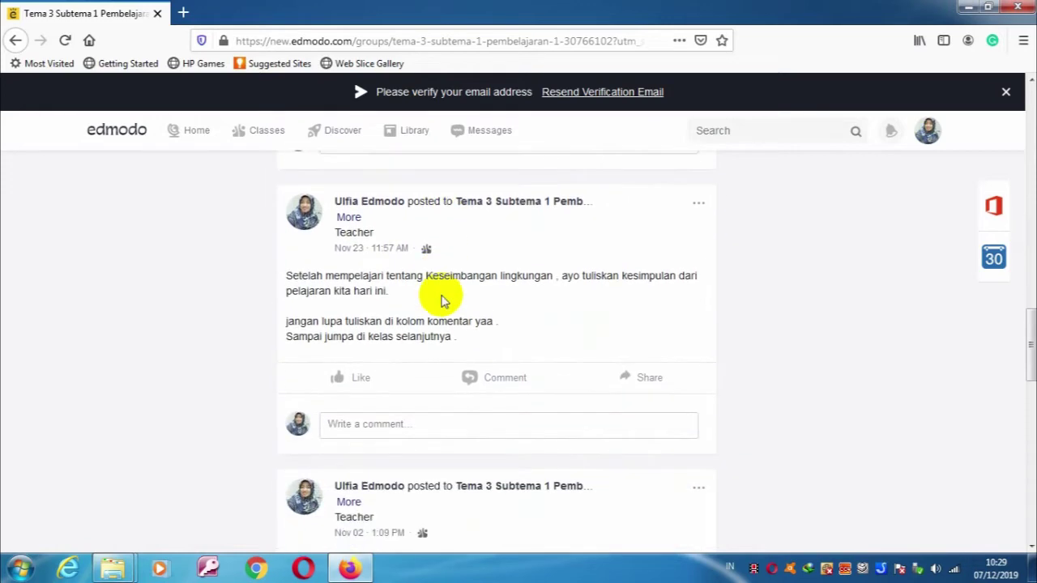
{"action": "scroll", "coordinate": [451, 300], "scroll_direction": "down", "scroll_amount": 5}
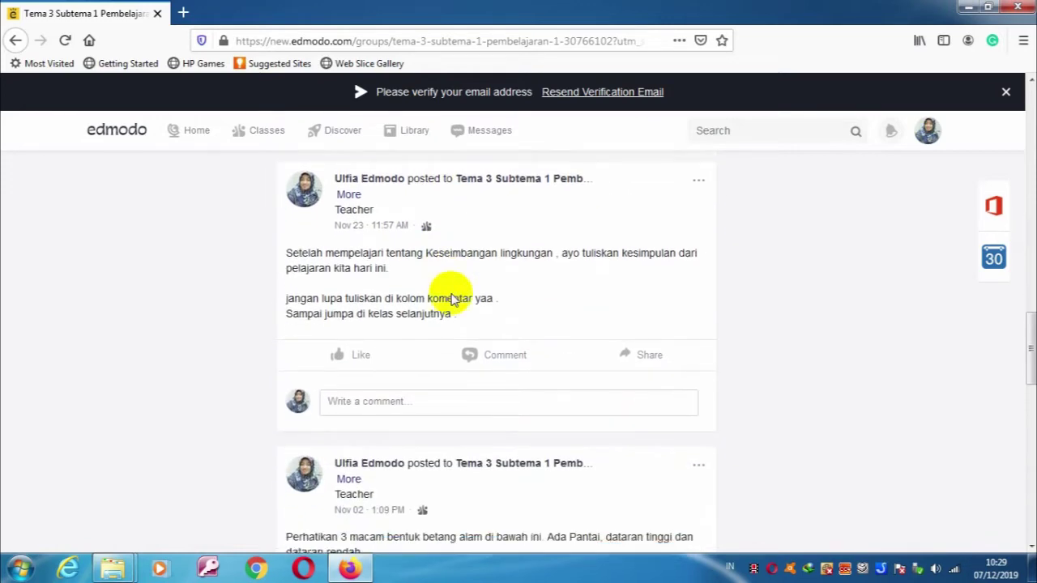
{"action": "scroll", "coordinate": [455, 301], "scroll_direction": "down", "scroll_amount": 1}
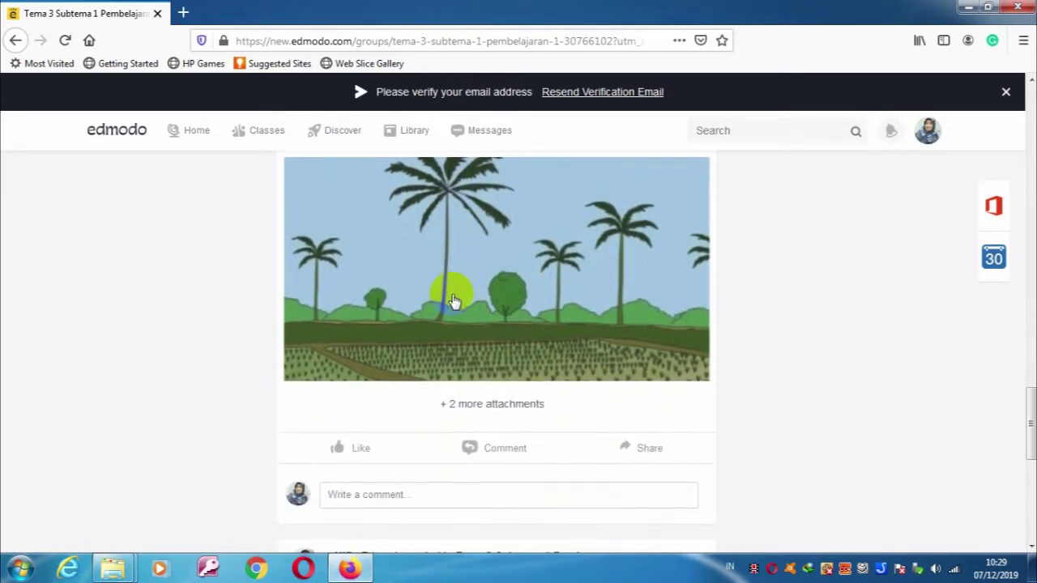
{"action": "left_click", "coordinate": [473, 404]}
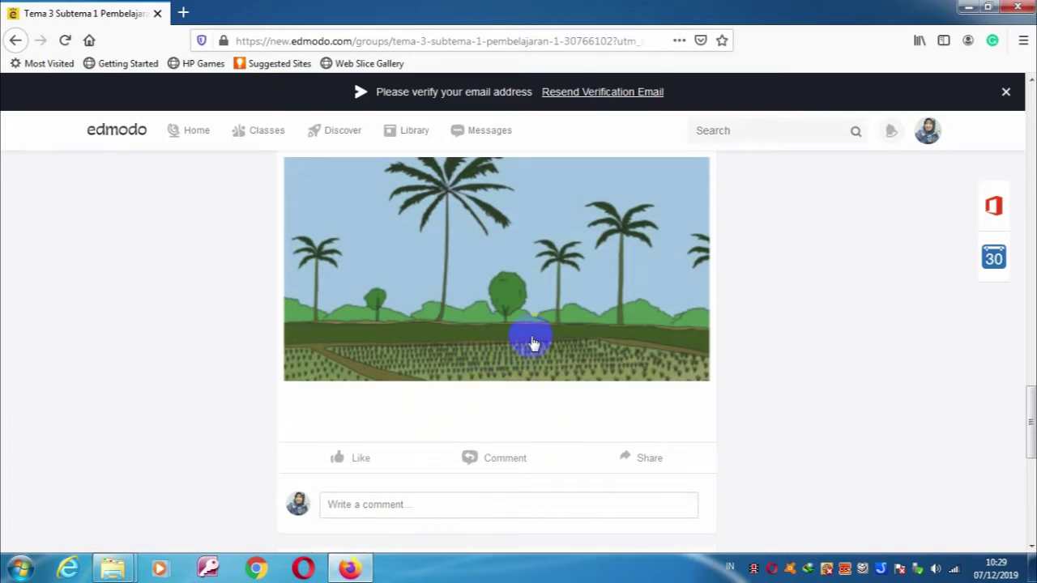
{"action": "scroll", "coordinate": [531, 340], "scroll_direction": "down", "scroll_amount": 6}
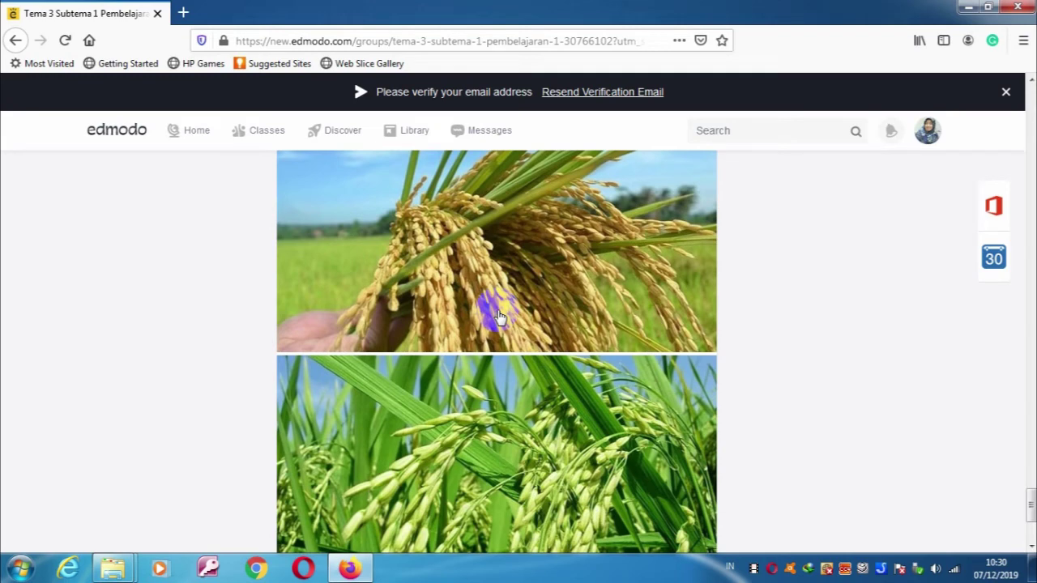
{"action": "scroll", "coordinate": [486, 311], "scroll_direction": "down", "scroll_amount": 5}
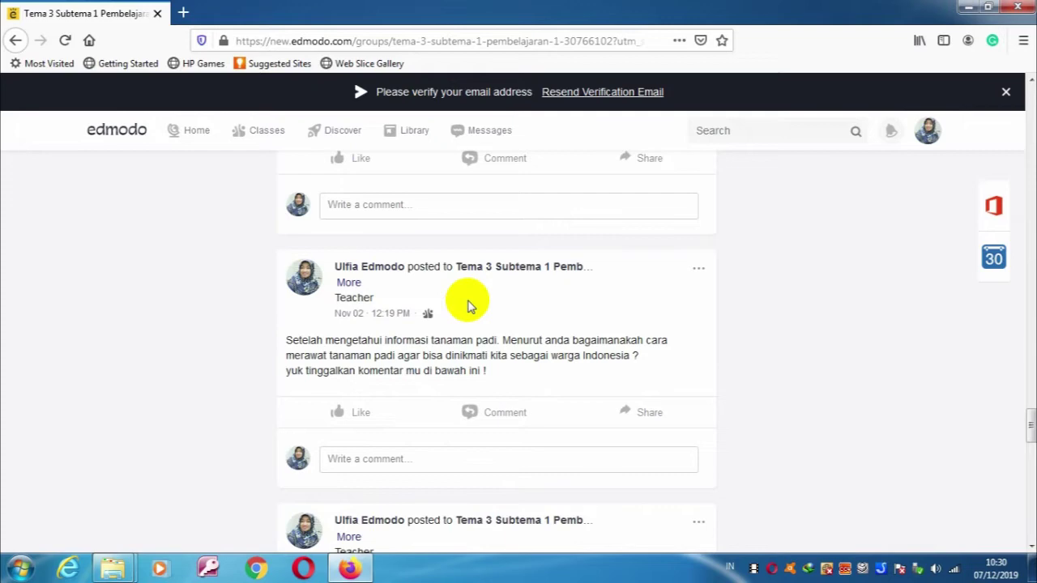
Switch via Your Classes to Tema 3 Subtema 1 Pembelajaran 2, then Tema 3 Subtema 2 Pembelajaran 1
{"action": "scroll", "coordinate": [467, 306], "scroll_direction": "up", "scroll_amount": 15}
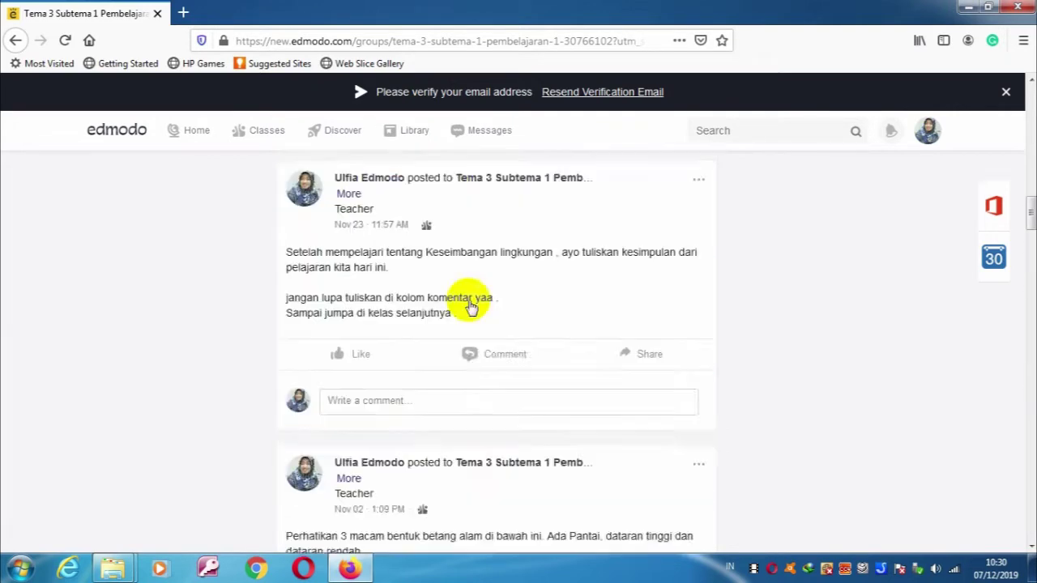
{"action": "left_click_drag", "start_coordinate": [1030, 146], "coordinate": [1030, 93]}
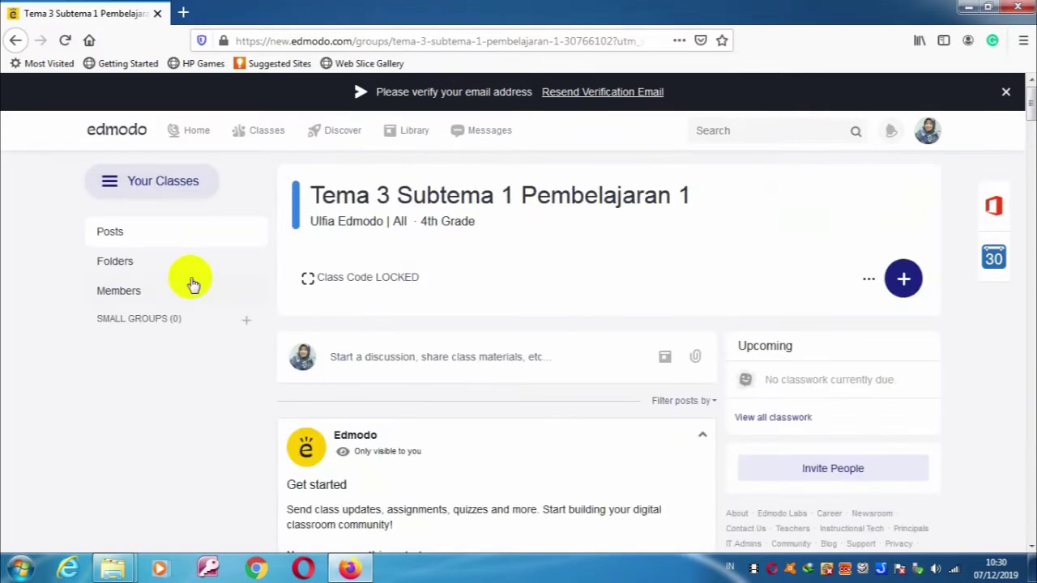
{"action": "left_click", "coordinate": [109, 180]}
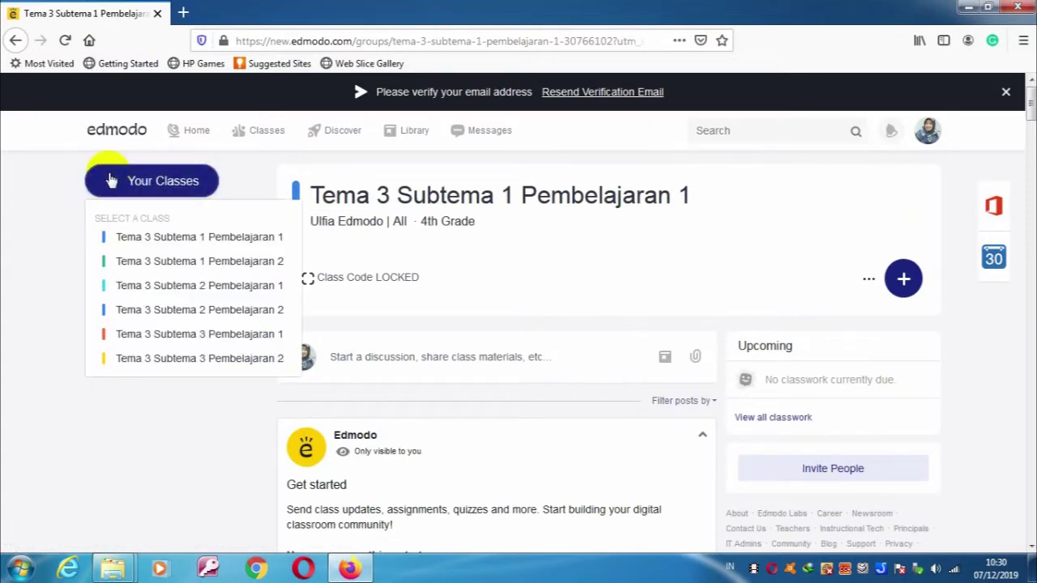
{"action": "left_click", "coordinate": [238, 261]}
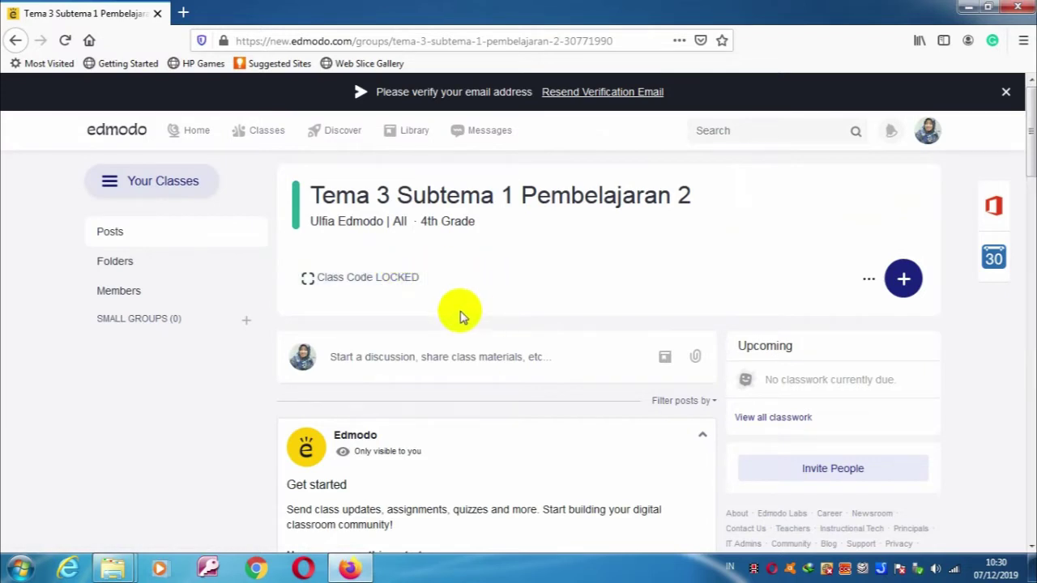
{"action": "left_click", "coordinate": [136, 188]}
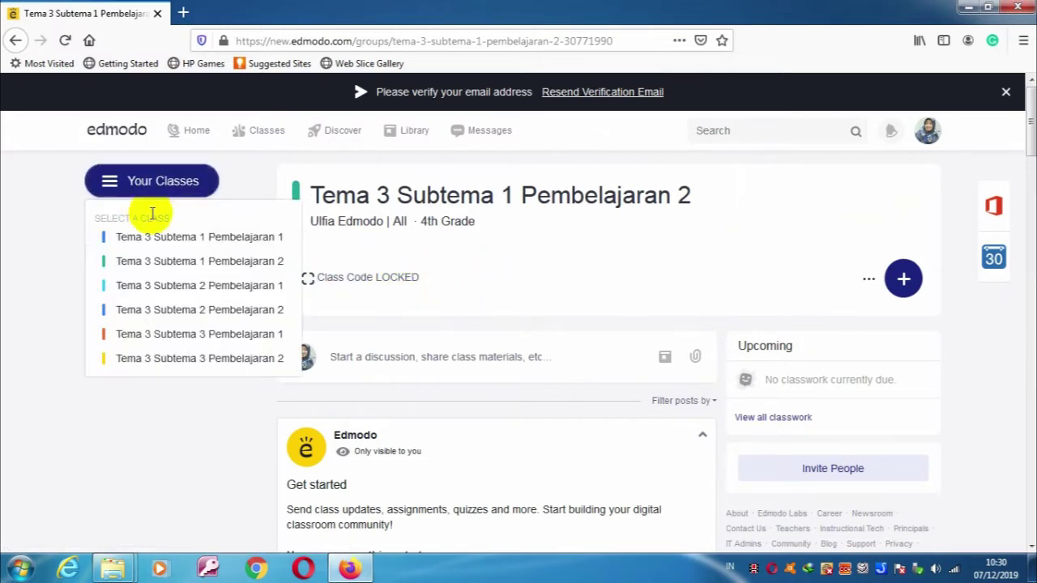
{"action": "left_click", "coordinate": [209, 288]}
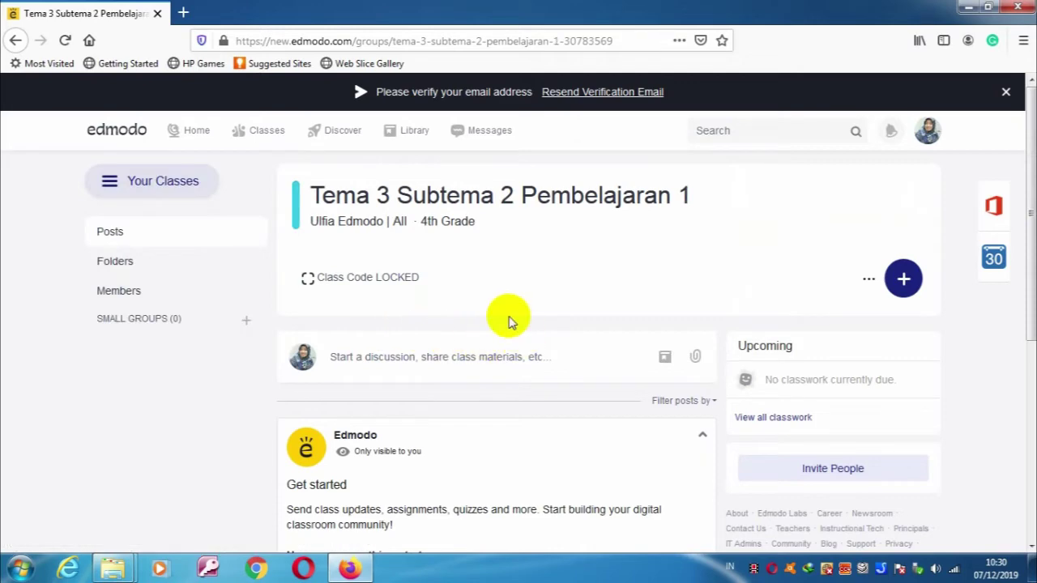
Scroll past the Komodo, rhino, orangutan and cendrawasih posts to the deer video
{"action": "scroll", "coordinate": [439, 336], "scroll_direction": "down", "scroll_amount": 7}
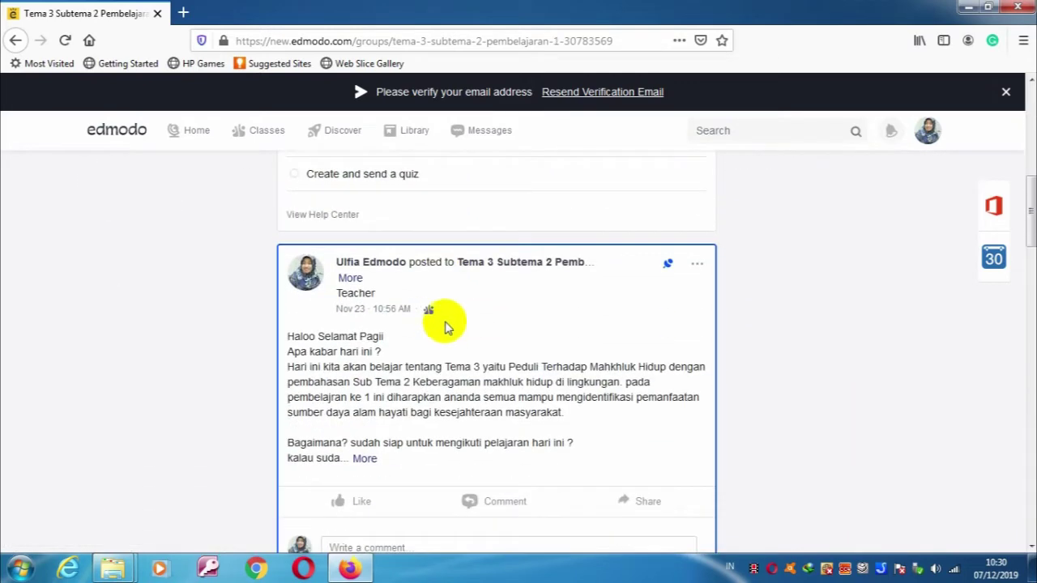
{"action": "scroll", "coordinate": [445, 336], "scroll_direction": "up", "scroll_amount": 5}
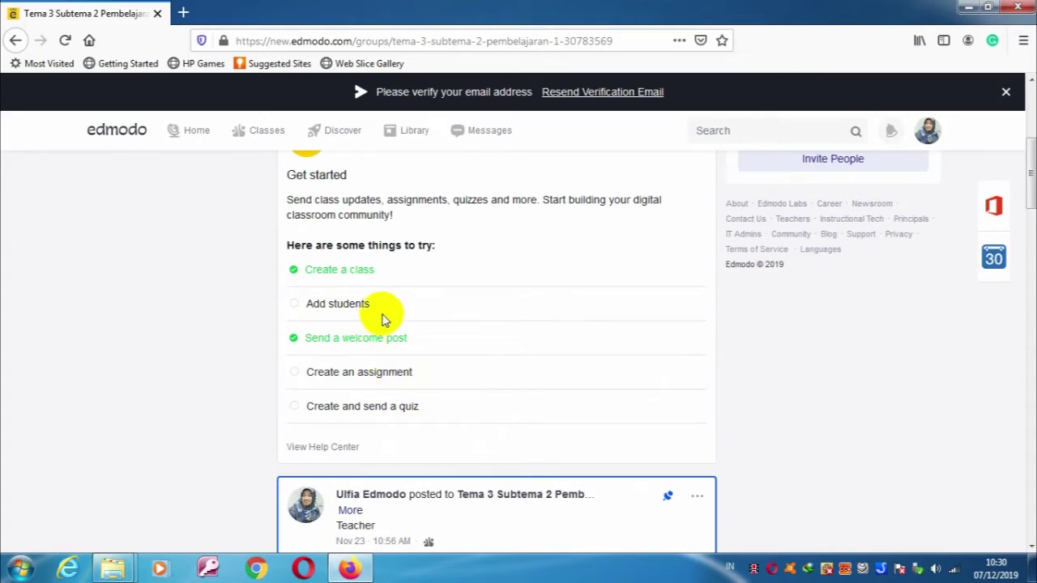
{"action": "scroll", "coordinate": [380, 320], "scroll_direction": "down", "scroll_amount": 4}
{"action": "scroll", "coordinate": [389, 322], "scroll_direction": "down", "scroll_amount": 4}
{"action": "scroll", "coordinate": [390, 324], "scroll_direction": "down", "scroll_amount": 6}
{"action": "scroll", "coordinate": [393, 343], "scroll_direction": "down", "scroll_amount": 10}
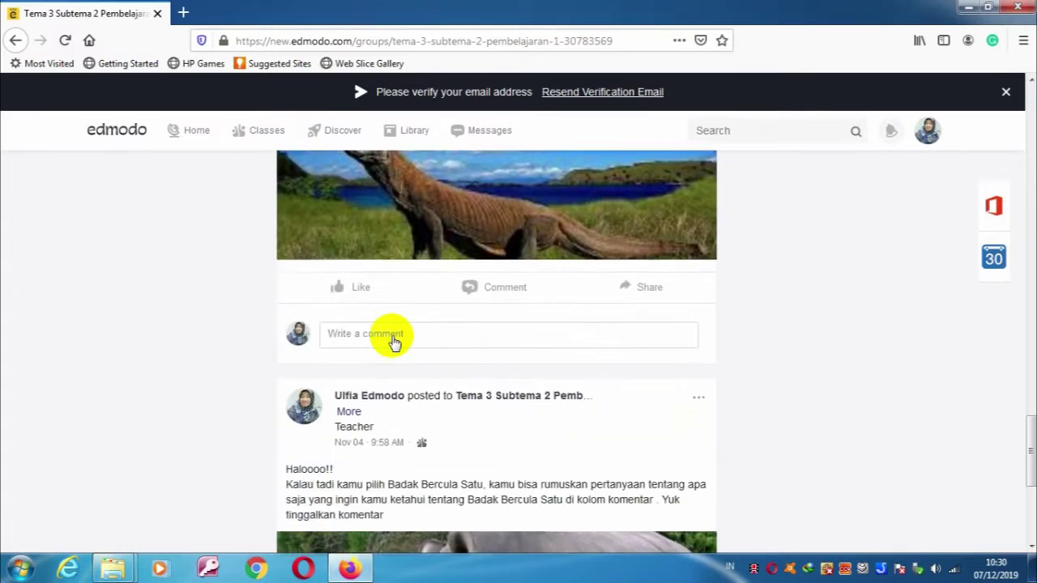
{"action": "scroll", "coordinate": [404, 341], "scroll_direction": "down", "scroll_amount": 6}
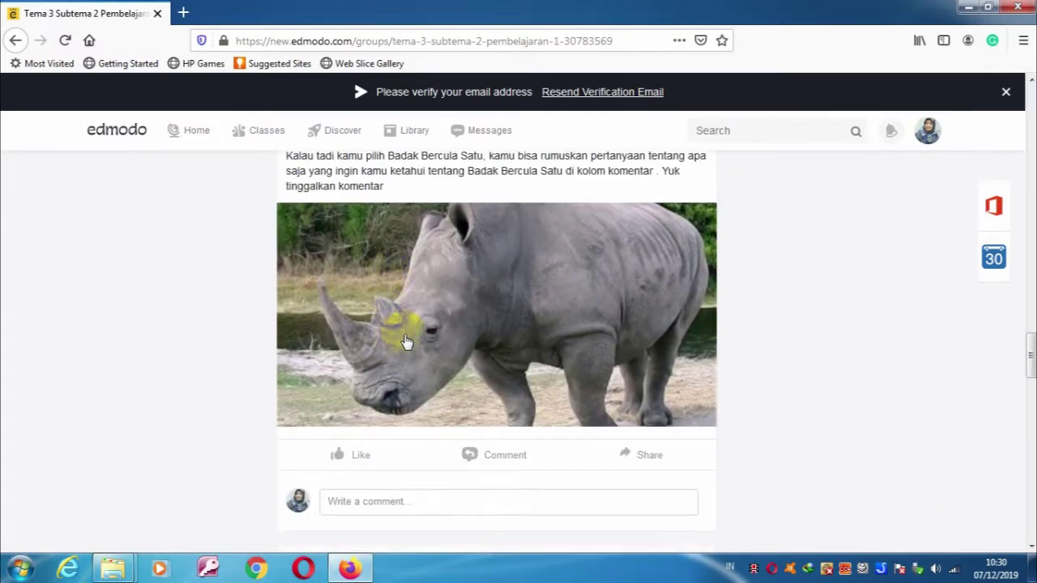
{"action": "scroll", "coordinate": [405, 358], "scroll_direction": "down", "scroll_amount": 12}
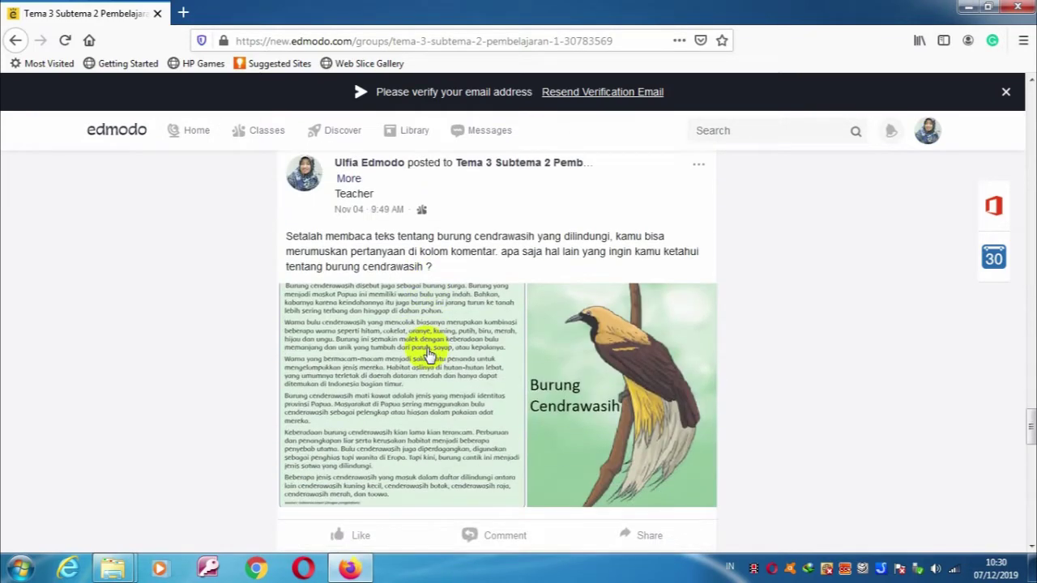
{"action": "scroll", "coordinate": [429, 354], "scroll_direction": "down", "scroll_amount": 6}
{"action": "scroll", "coordinate": [428, 351], "scroll_direction": "down", "scroll_amount": 2}
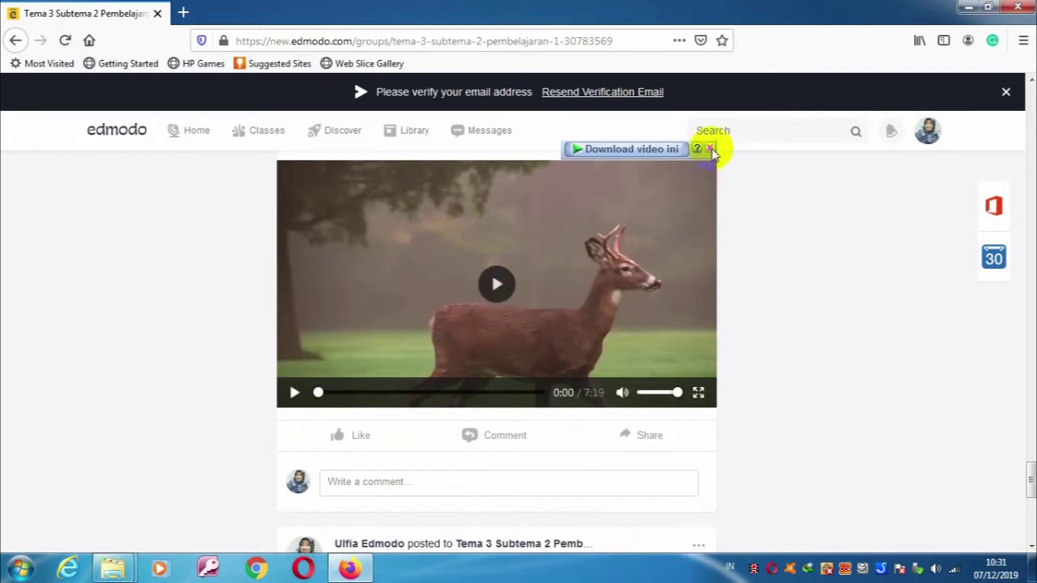
Dismiss the IDM download bar, play then pause the deer video, and scroll to the feed's end
{"action": "left_click", "coordinate": [708, 149]}
{"action": "left_click", "coordinate": [294, 392]}
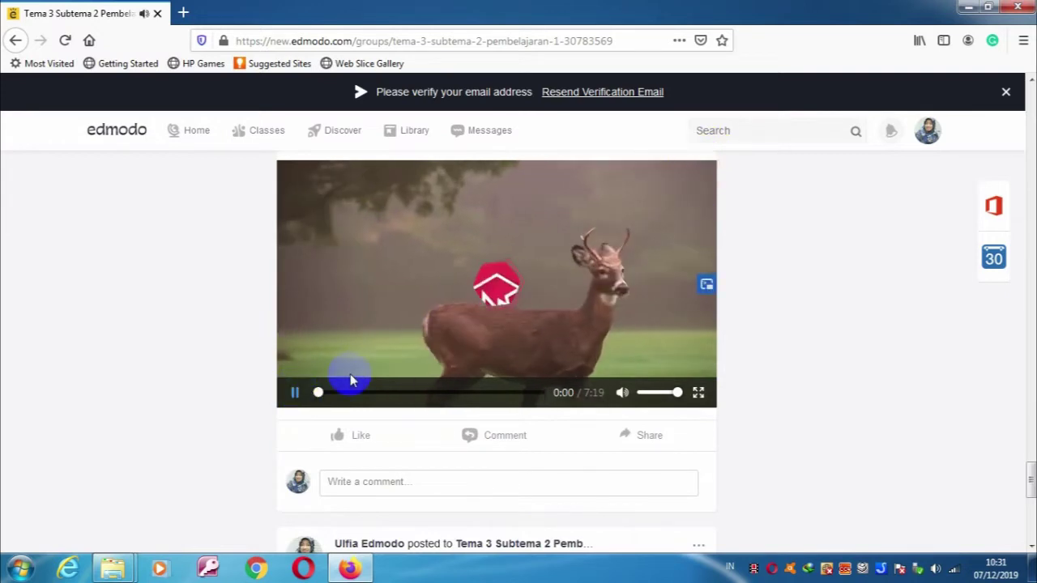
{"action": "scroll", "coordinate": [540, 302], "scroll_direction": "up", "scroll_amount": 1}
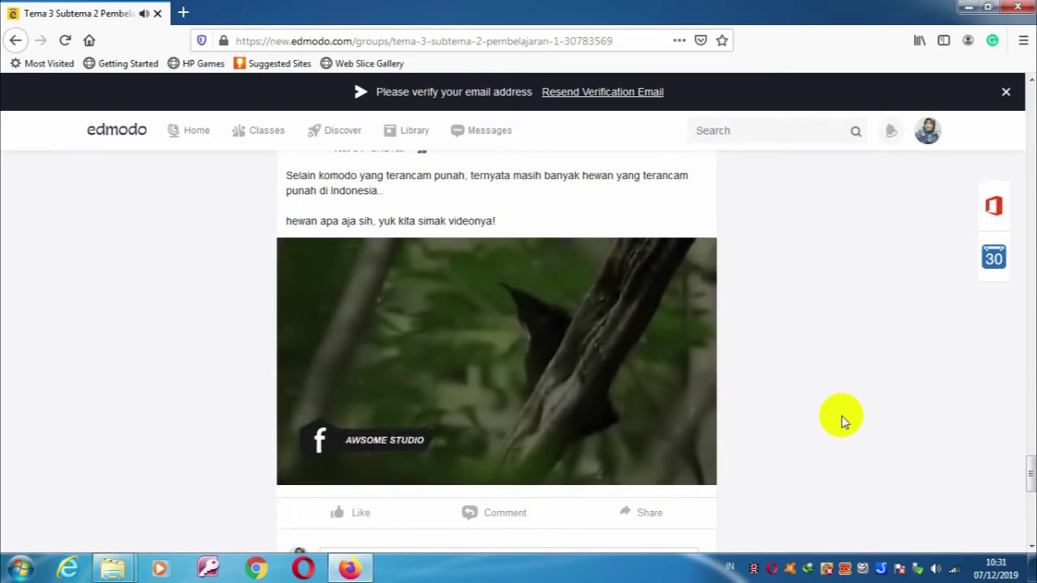
{"action": "mouse_move", "coordinate": [613, 335]}
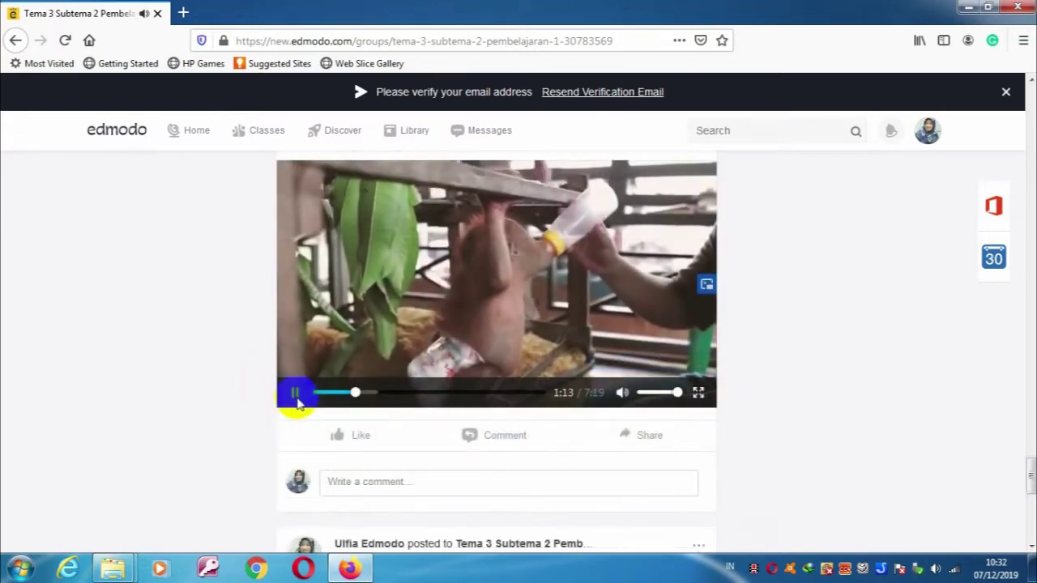
{"action": "left_click", "coordinate": [295, 395]}
{"action": "scroll", "coordinate": [527, 346], "scroll_direction": "down", "scroll_amount": 7}
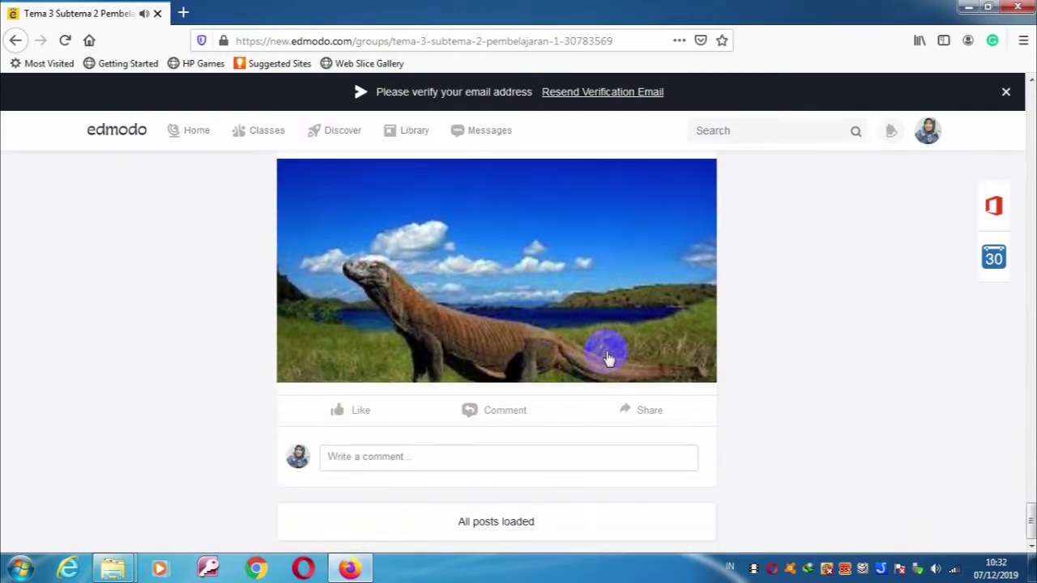
Scroll the Tema 3 Subtema 2 Pembelajaran 1 feed back up to the class header
{"action": "scroll", "coordinate": [607, 353], "scroll_direction": "up", "scroll_amount": 15}
{"action": "scroll", "coordinate": [608, 357], "scroll_direction": "down", "scroll_amount": 15}
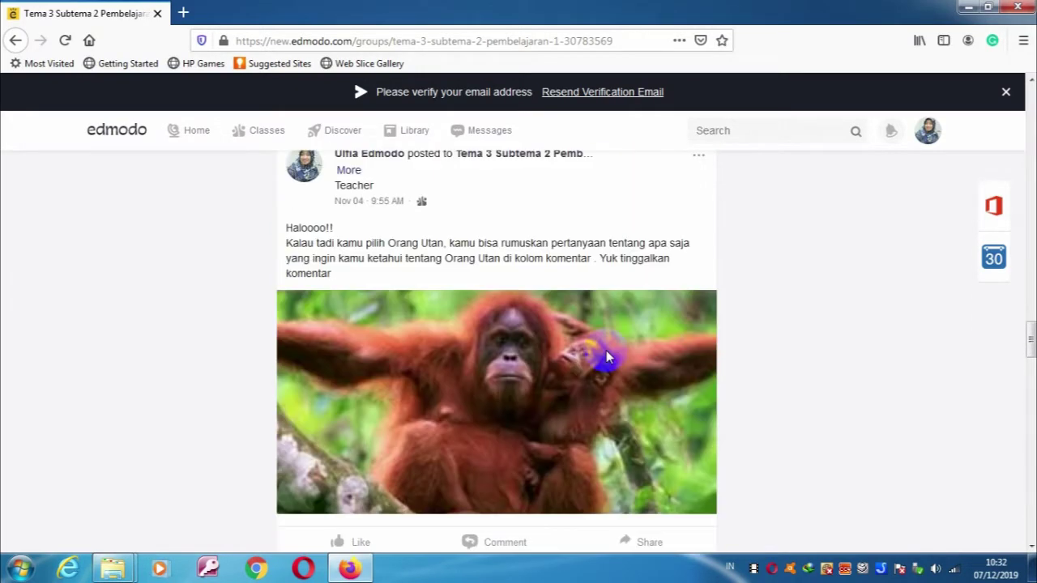
{"action": "scroll", "coordinate": [608, 358], "scroll_direction": "up", "scroll_amount": 15}
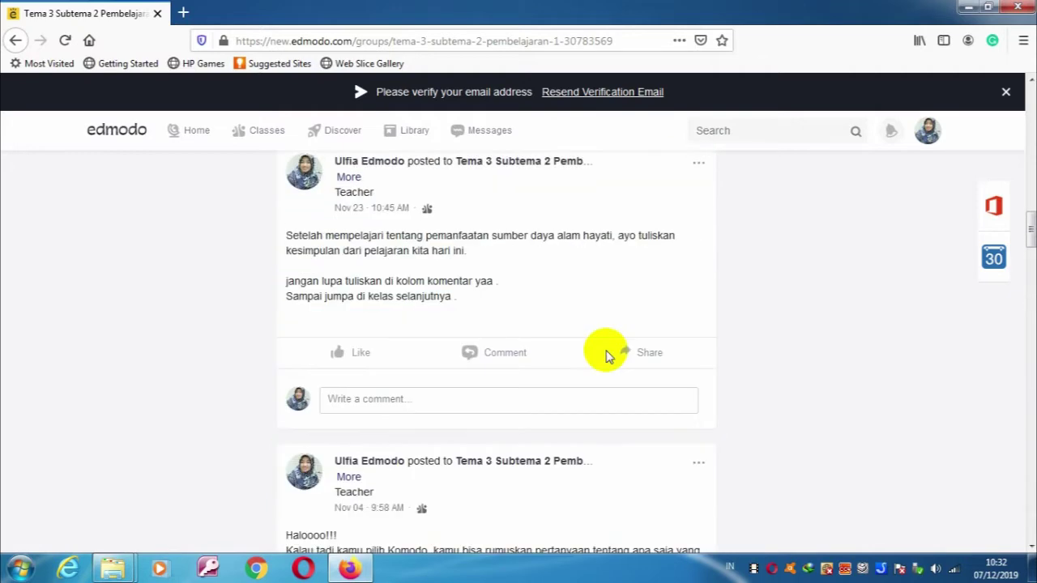
{"action": "scroll", "coordinate": [608, 357], "scroll_direction": "up", "scroll_amount": 5}
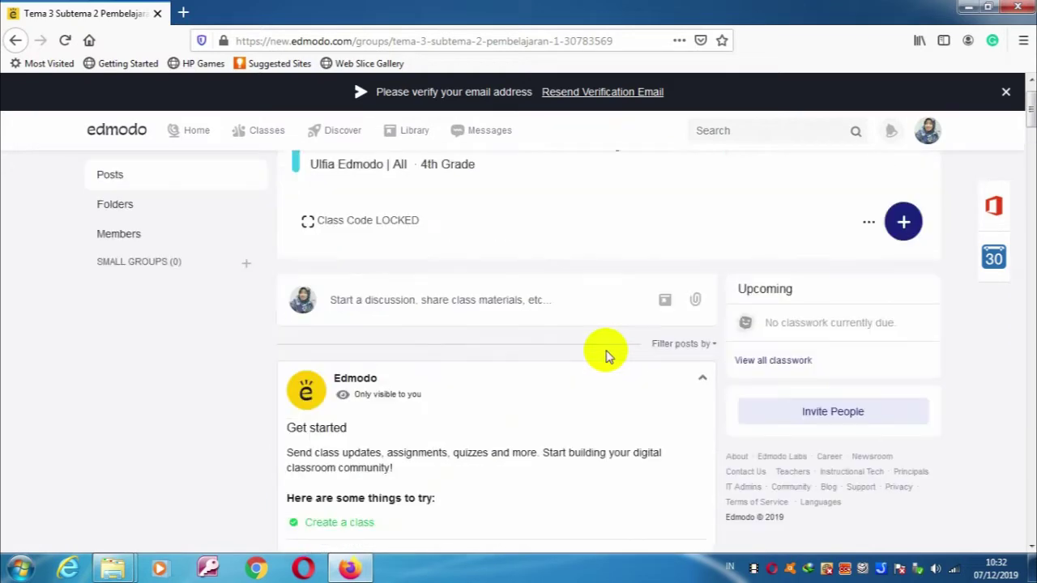
{"action": "scroll", "coordinate": [608, 357], "scroll_direction": "up", "scroll_amount": 2}
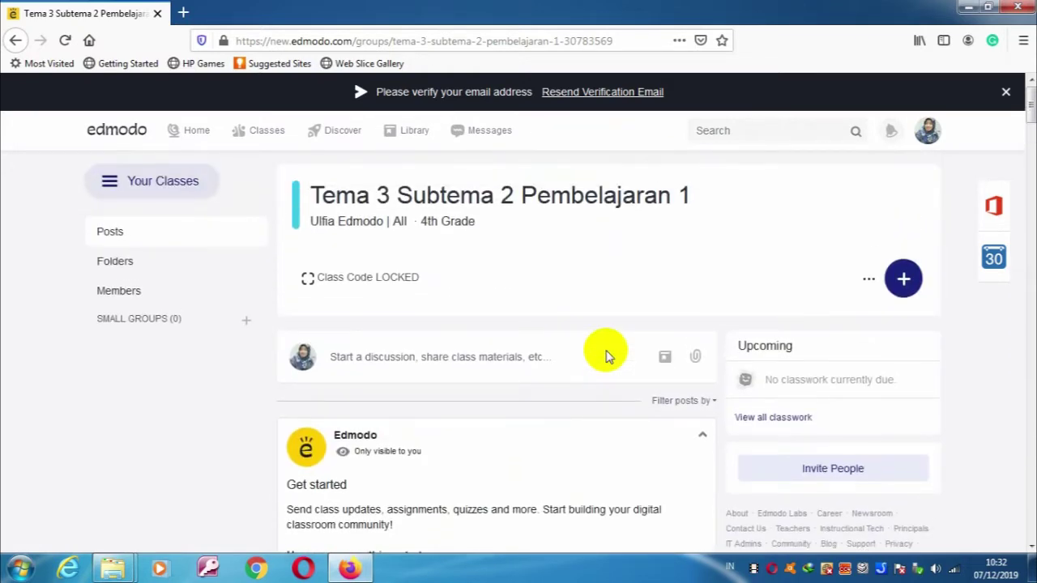
View the class's empty Folders page, then its Members page with no students
{"action": "left_click", "coordinate": [154, 263]}
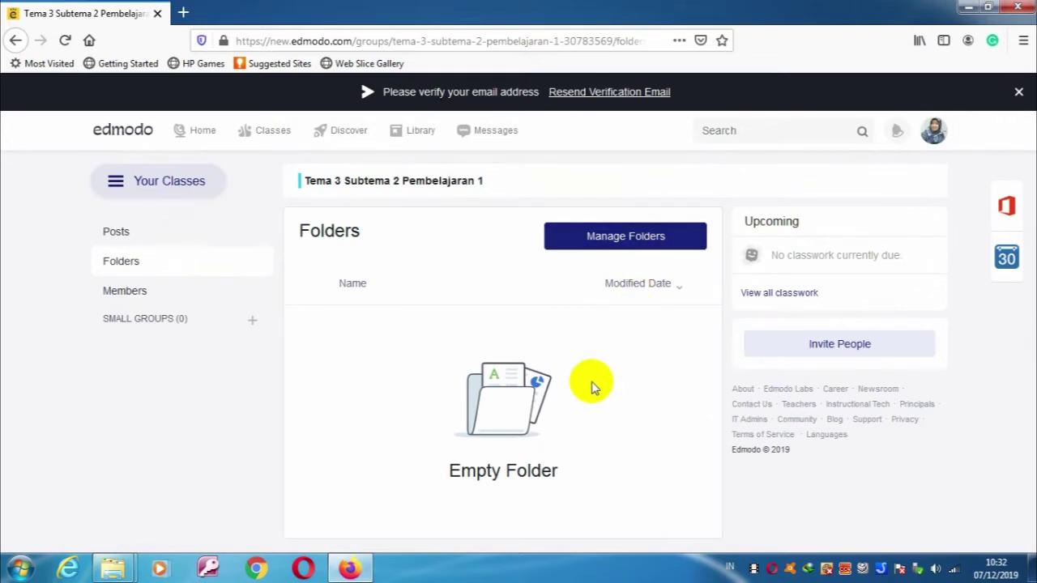
{"action": "left_click", "coordinate": [134, 298]}
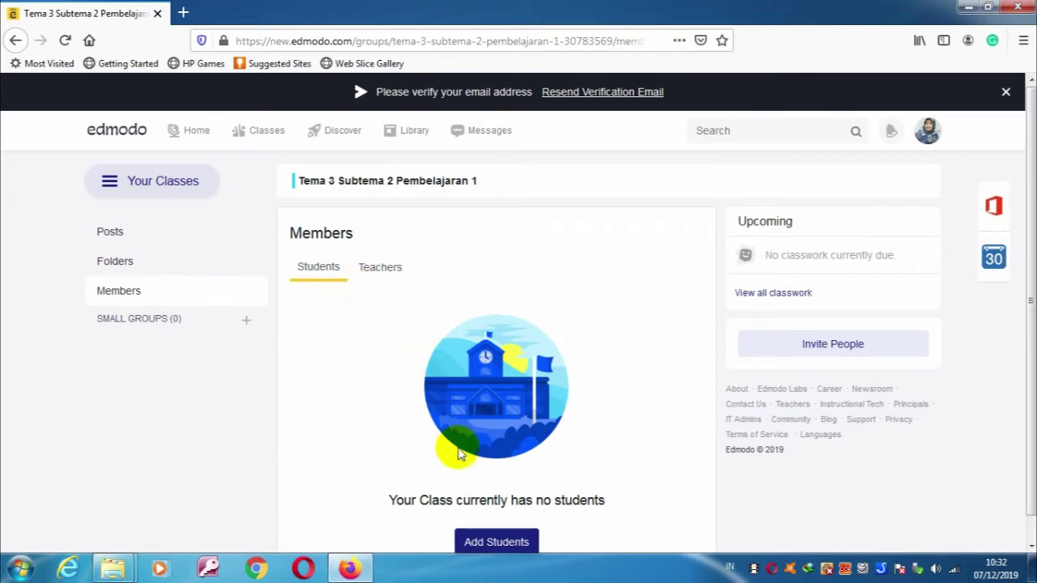
{"action": "scroll", "coordinate": [551, 494], "scroll_direction": "down", "scroll_amount": 1}
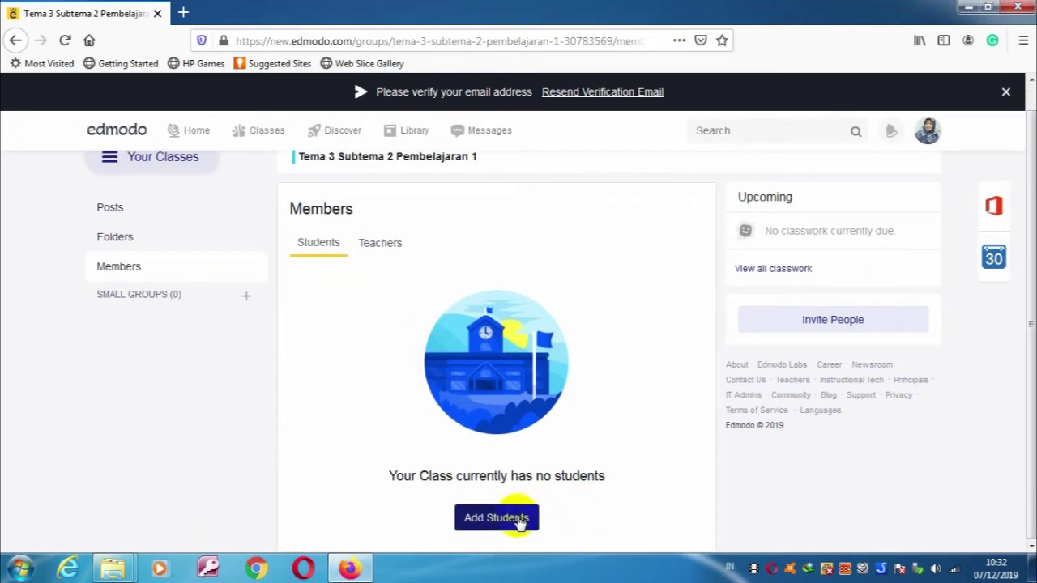
Look over the empty Add Students form, then go back to the Members page
{"action": "left_click", "coordinate": [495, 518]}
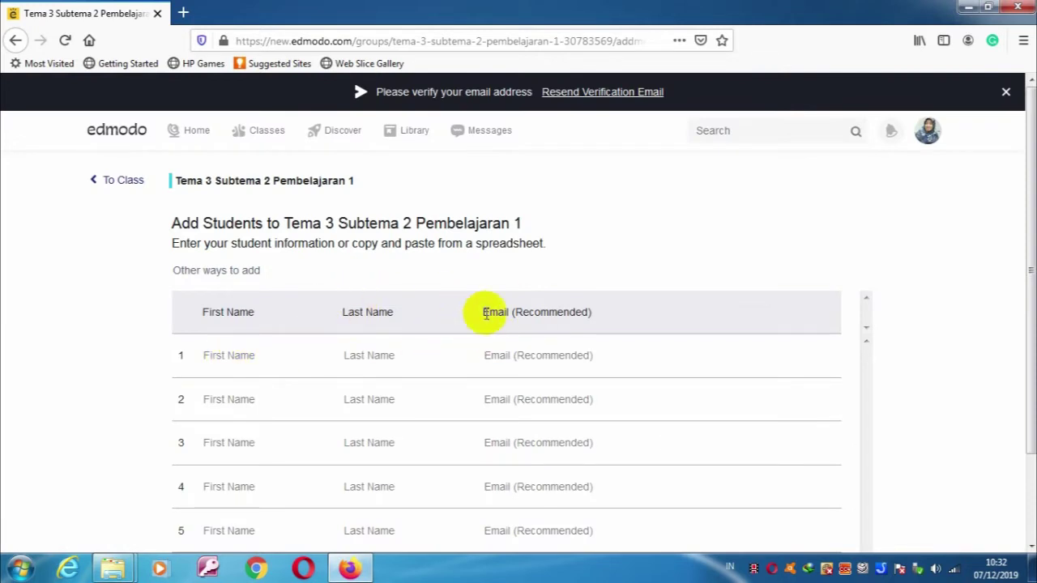
{"action": "scroll", "coordinate": [502, 316], "scroll_direction": "down", "scroll_amount": 2}
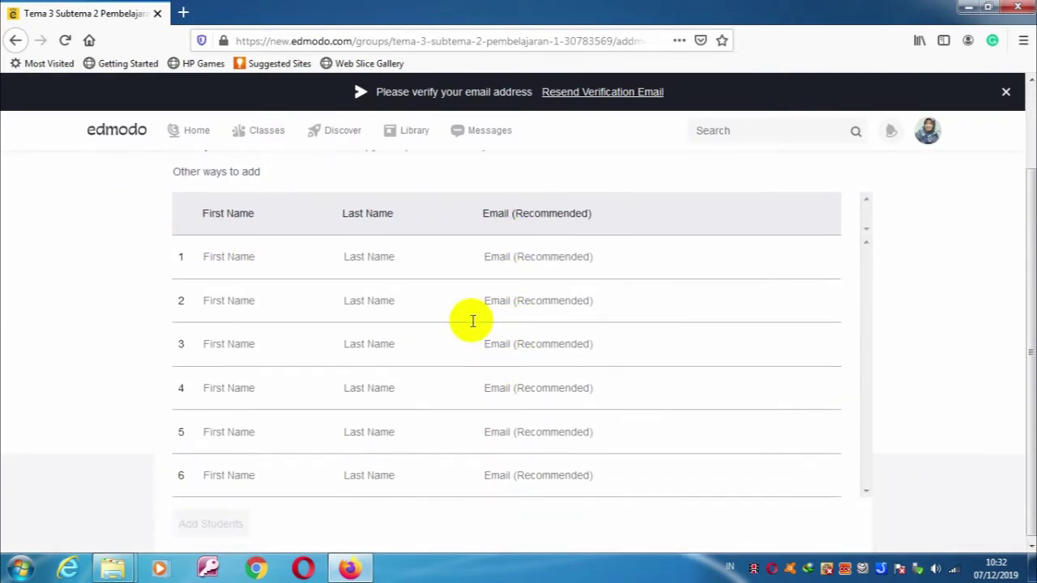
{"action": "scroll", "coordinate": [472, 324], "scroll_direction": "up", "scroll_amount": 2}
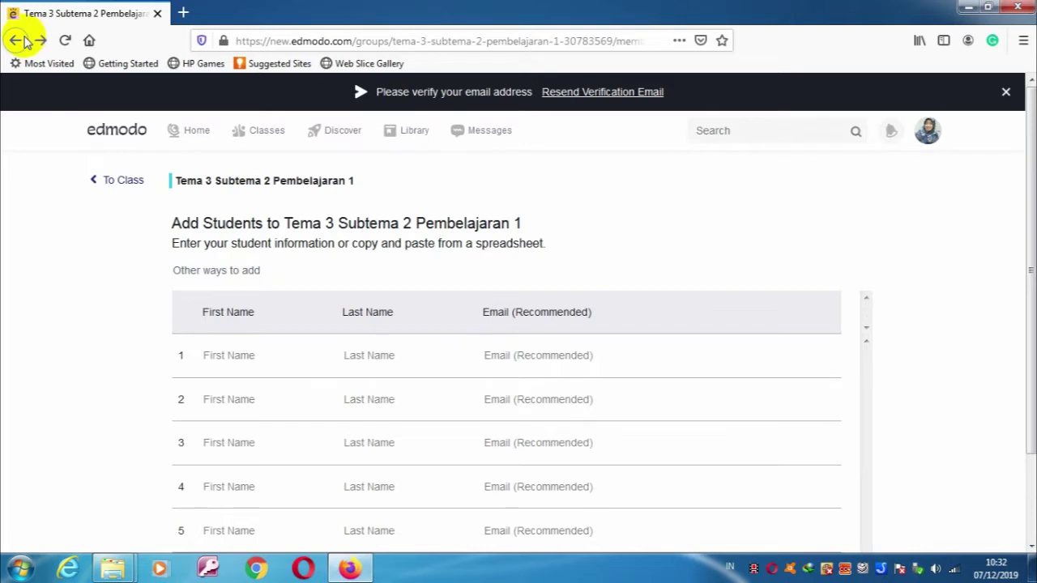
{"action": "left_click", "coordinate": [16, 40]}
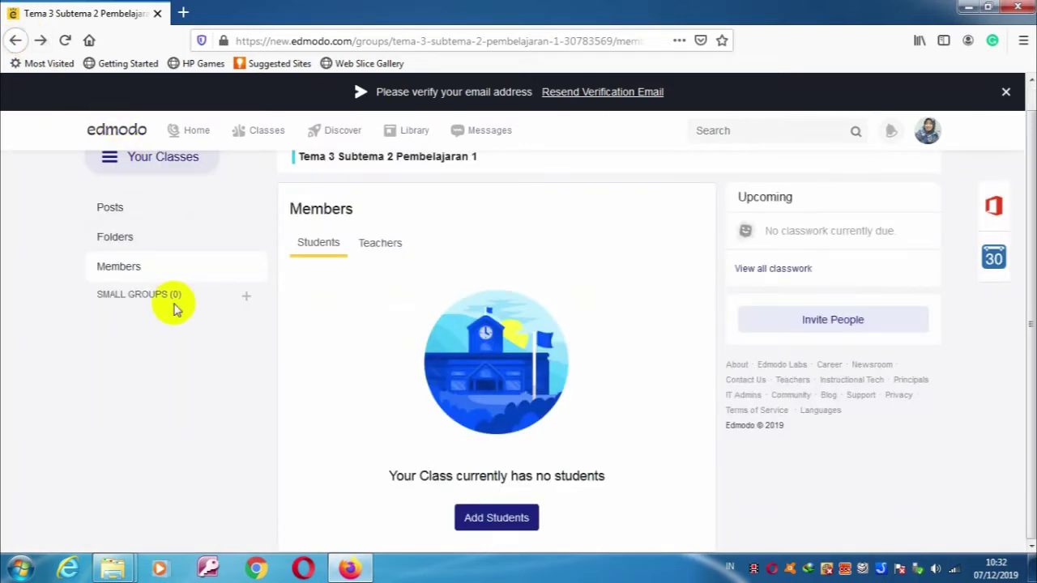
Open the class's Posts feed and scroll through its posts
{"action": "left_click", "coordinate": [120, 207]}
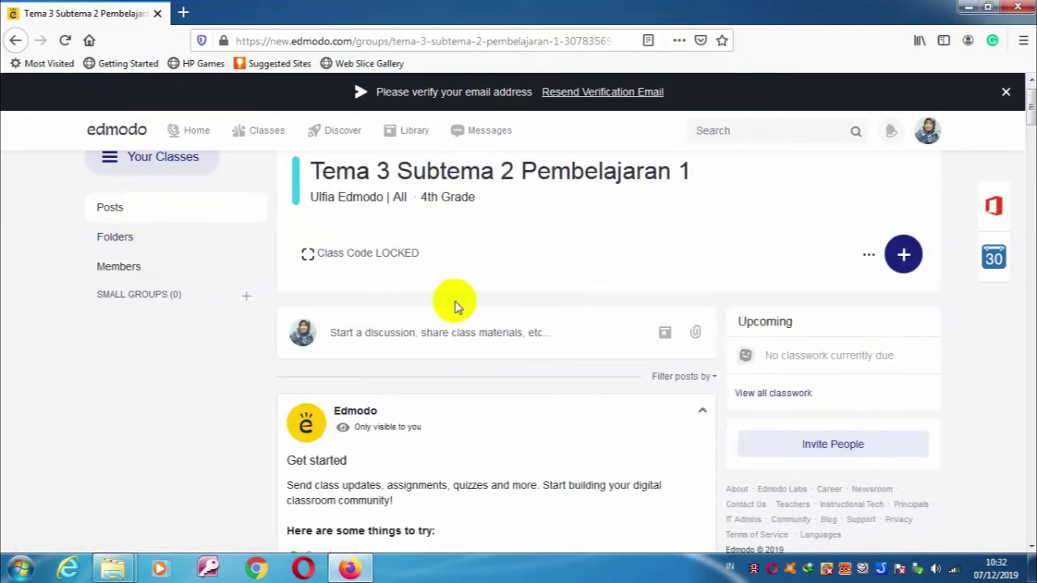
{"action": "scroll", "coordinate": [504, 324], "scroll_direction": "down", "scroll_amount": 1}
{"action": "scroll", "coordinate": [506, 324], "scroll_direction": "down", "scroll_amount": 10}
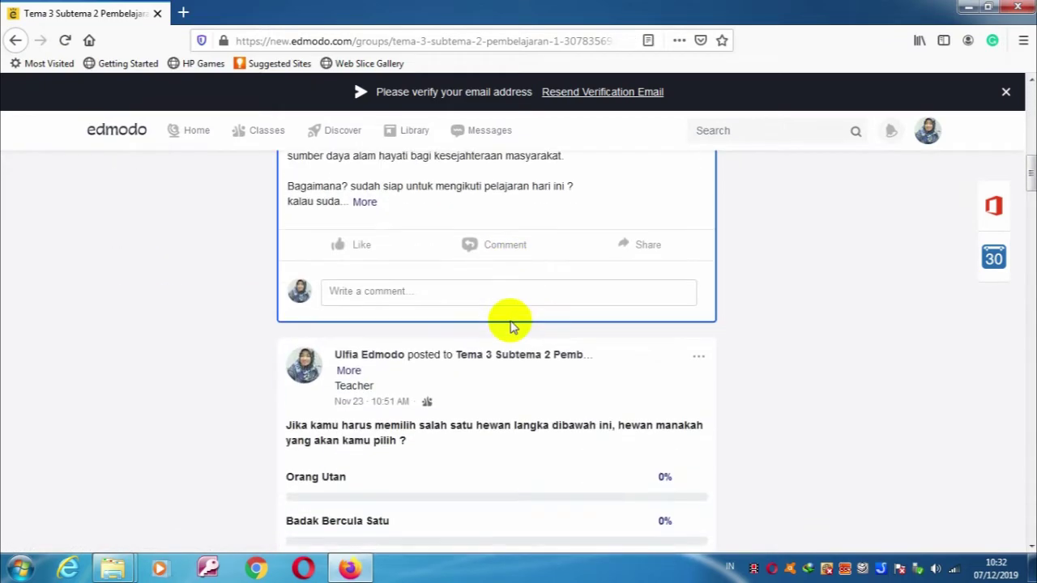
{"action": "scroll", "coordinate": [510, 323], "scroll_direction": "down", "scroll_amount": 15}
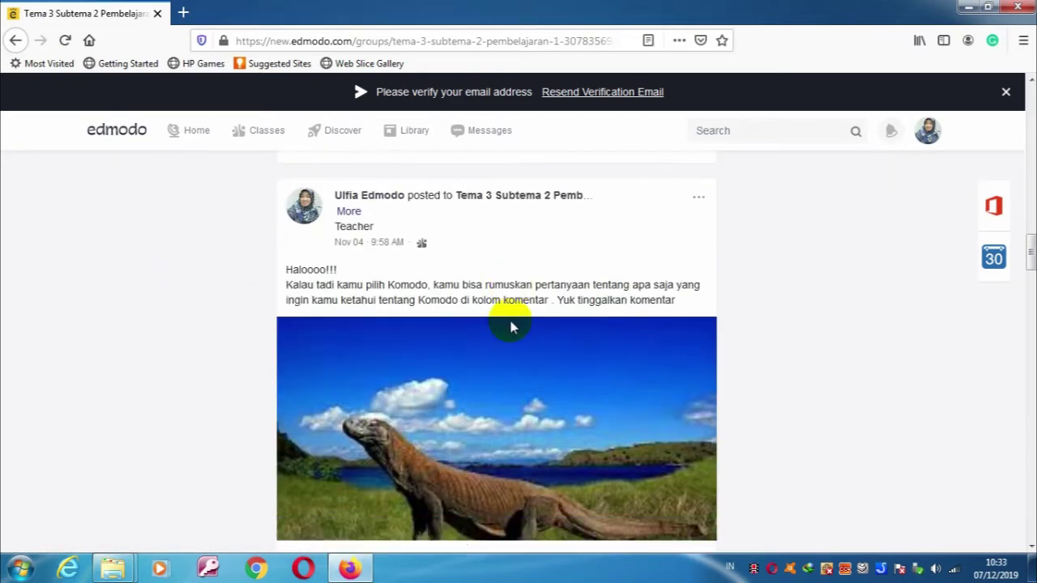
{"action": "scroll", "coordinate": [513, 327], "scroll_direction": "down", "scroll_amount": 5}
{"action": "scroll", "coordinate": [515, 320], "scroll_direction": "up", "scroll_amount": 20}
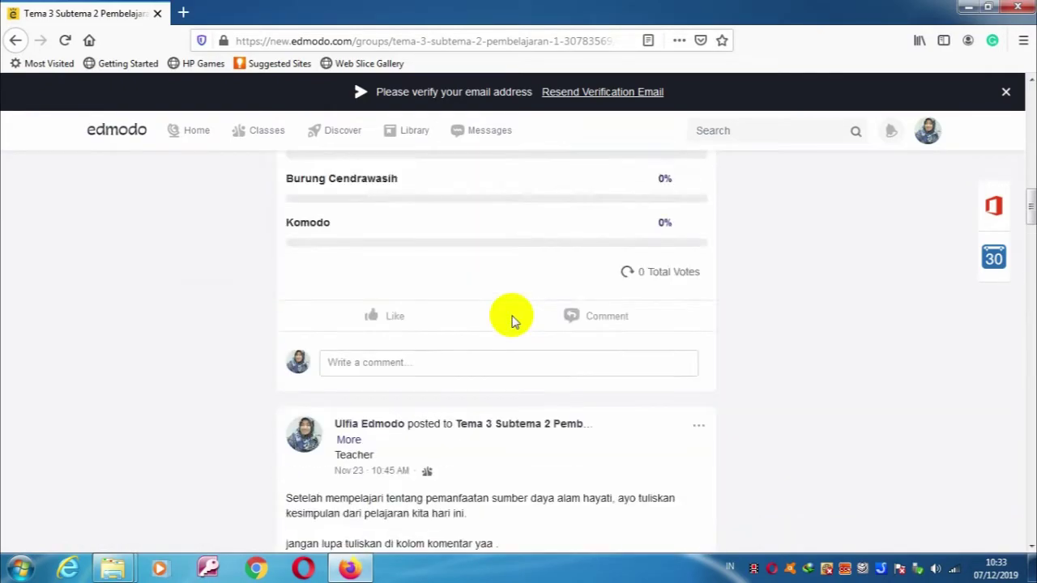
{"action": "scroll", "coordinate": [513, 301], "scroll_direction": "up", "scroll_amount": 3}
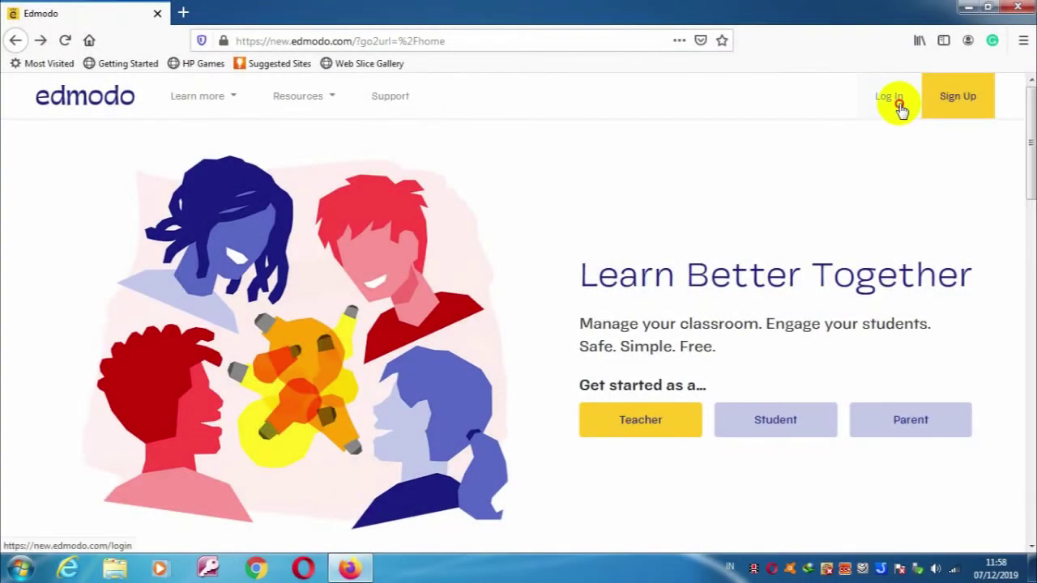
Log in with the remembered student email and password, declining to save the password
{"action": "left_click", "coordinate": [901, 110]}
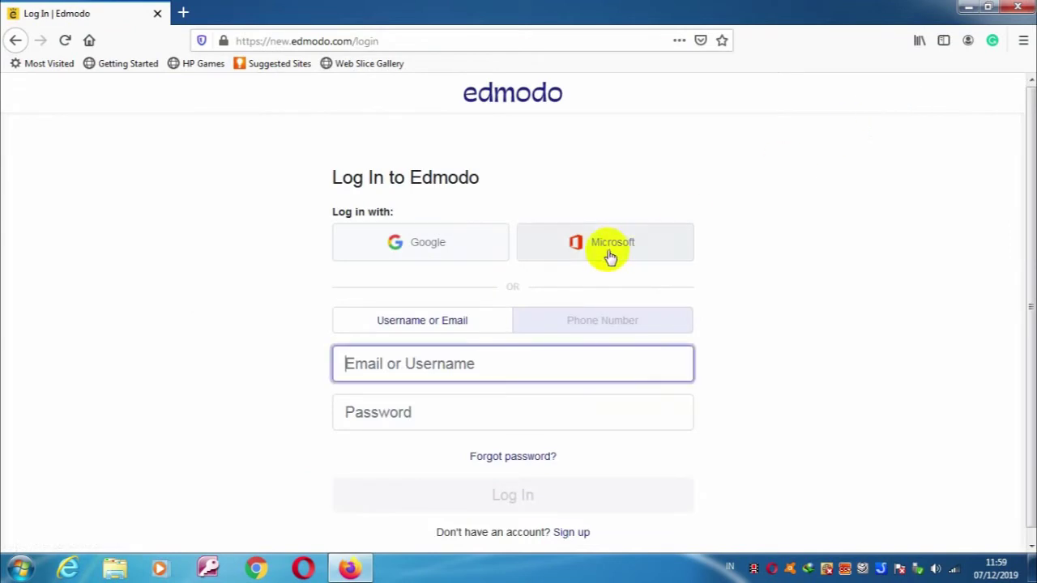
{"action": "left_click", "coordinate": [437, 364]}
{"action": "left_click", "coordinate": [437, 363]}
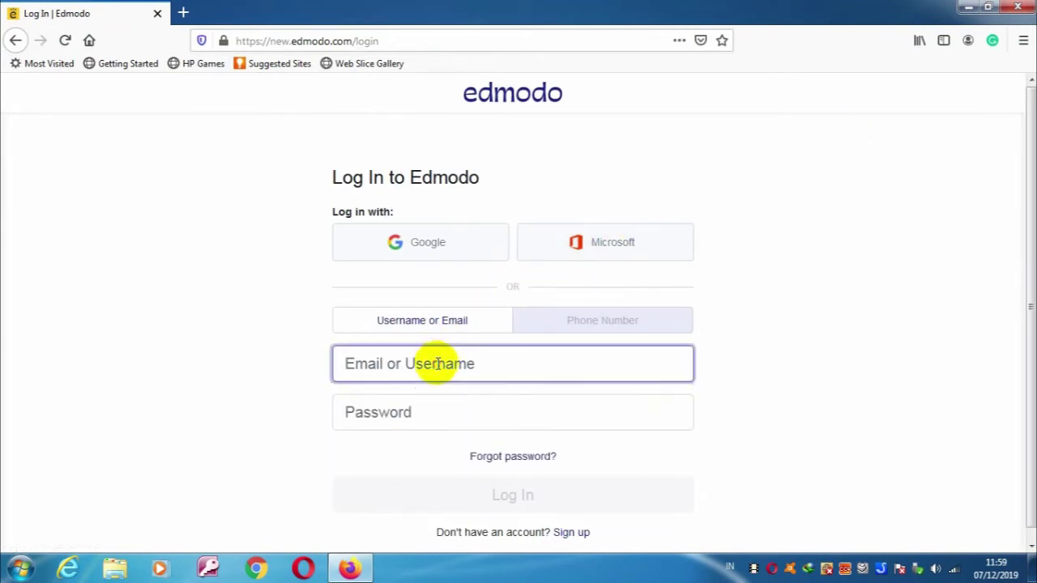
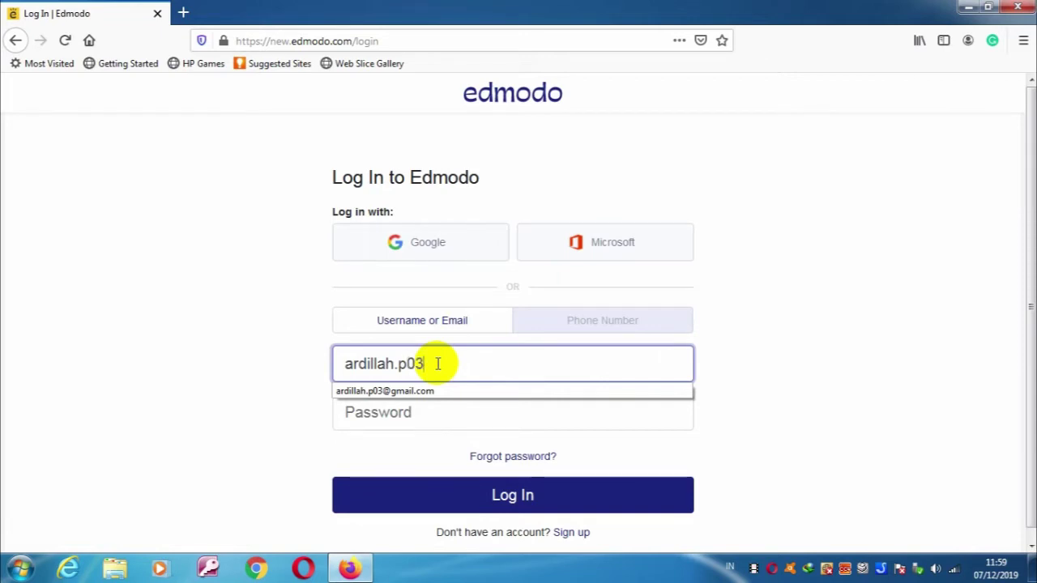
{"action": "left_click", "coordinate": [435, 390]}
{"action": "left_click", "coordinate": [427, 413]}
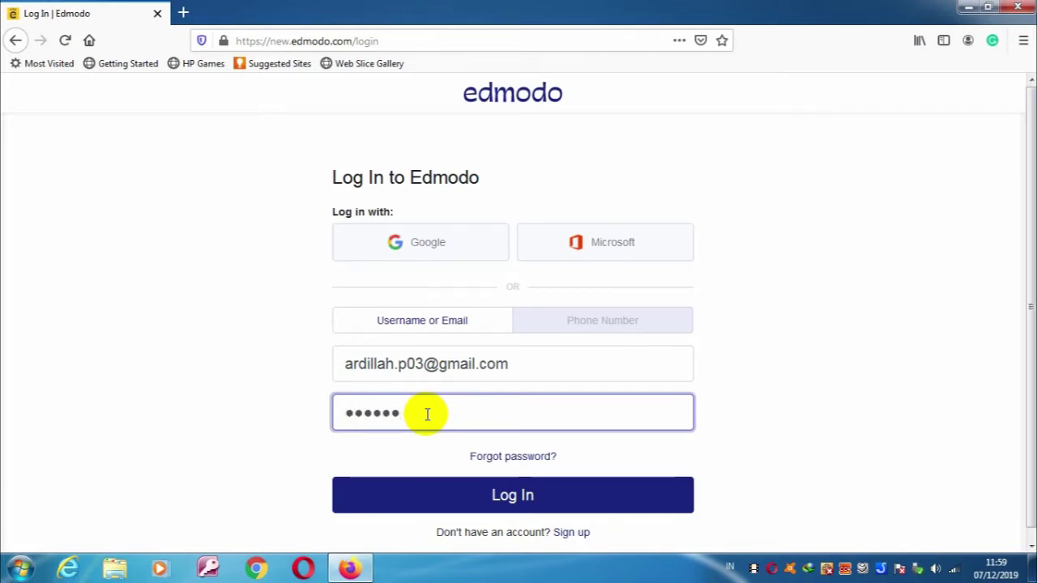
{"action": "left_click", "coordinate": [543, 495]}
{"action": "left_click", "coordinate": [423, 170]}
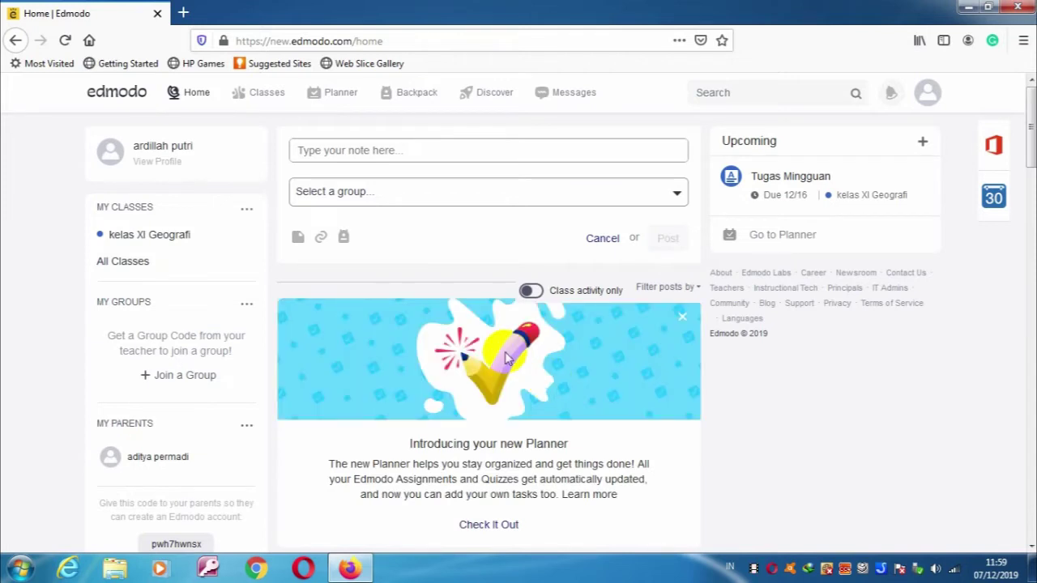
{"action": "scroll", "coordinate": [506, 356], "scroll_direction": "down", "scroll_amount": 3}
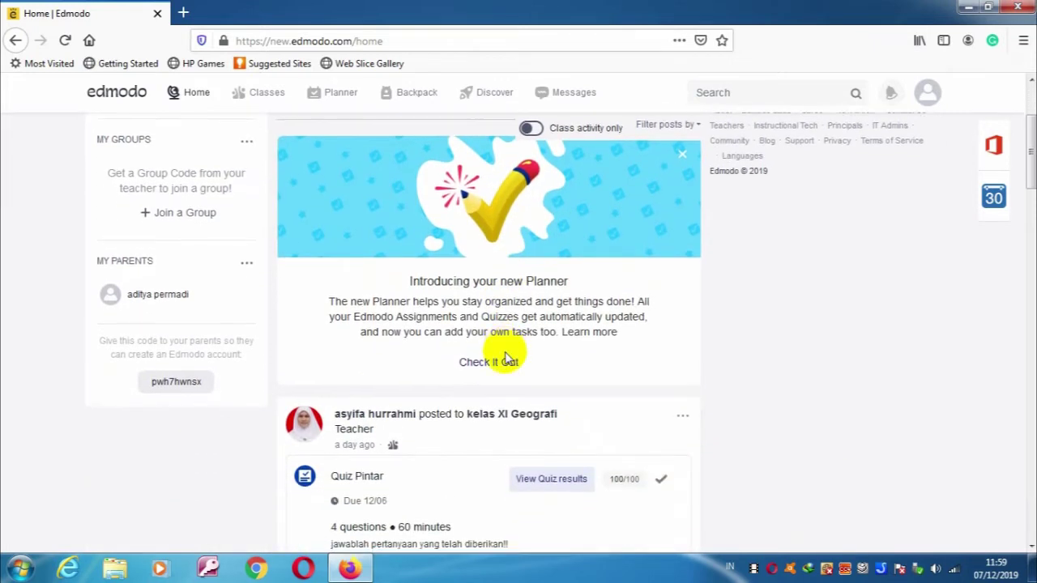
{"action": "scroll", "coordinate": [506, 356], "scroll_direction": "down", "scroll_amount": 1}
{"action": "scroll", "coordinate": [507, 354], "scroll_direction": "down", "scroll_amount": 1}
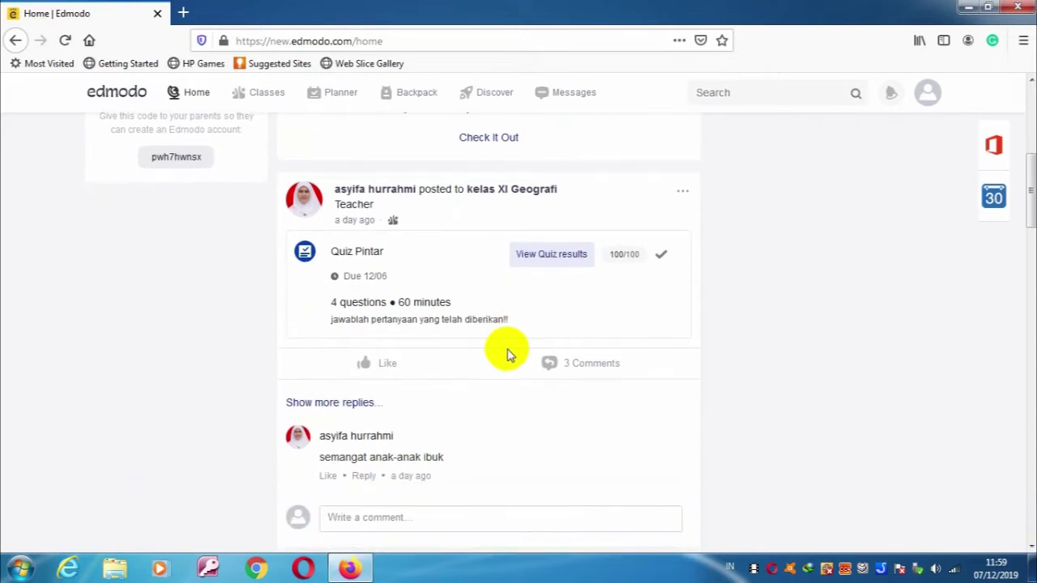
{"action": "left_click", "coordinate": [580, 269]}
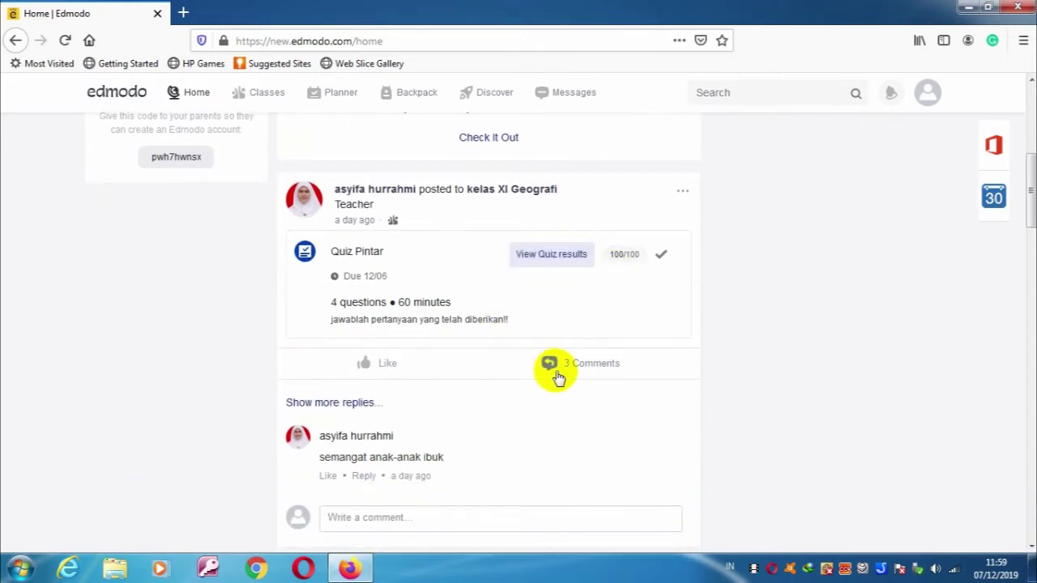
Load the earlier replies on the Quiz Pintar post and comment 'baik buk'
{"action": "left_click", "coordinate": [344, 404]}
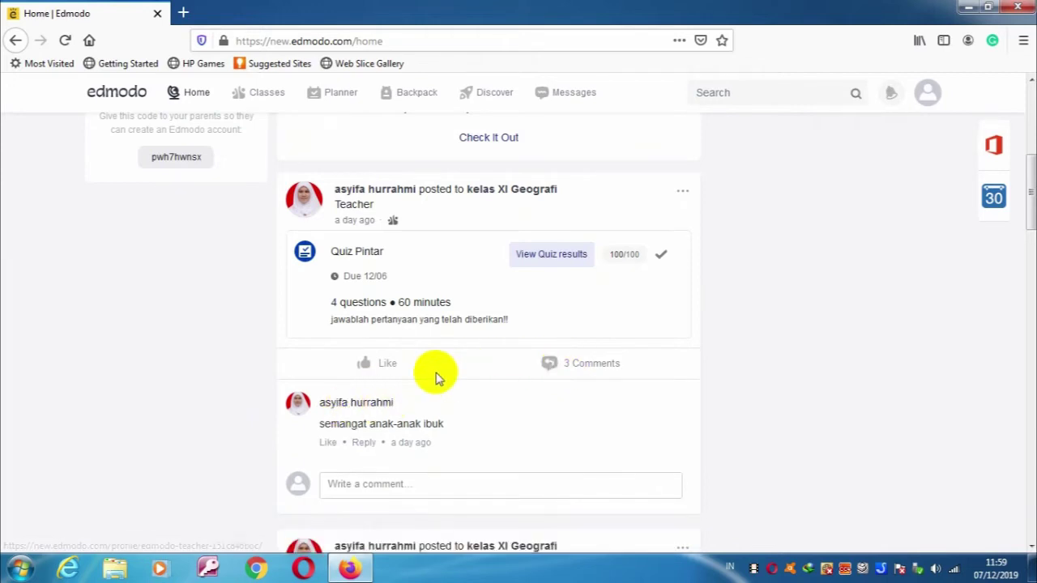
{"action": "scroll", "coordinate": [435, 376], "scroll_direction": "down", "scroll_amount": 2}
{"action": "scroll", "coordinate": [438, 346], "scroll_direction": "down", "scroll_amount": 2}
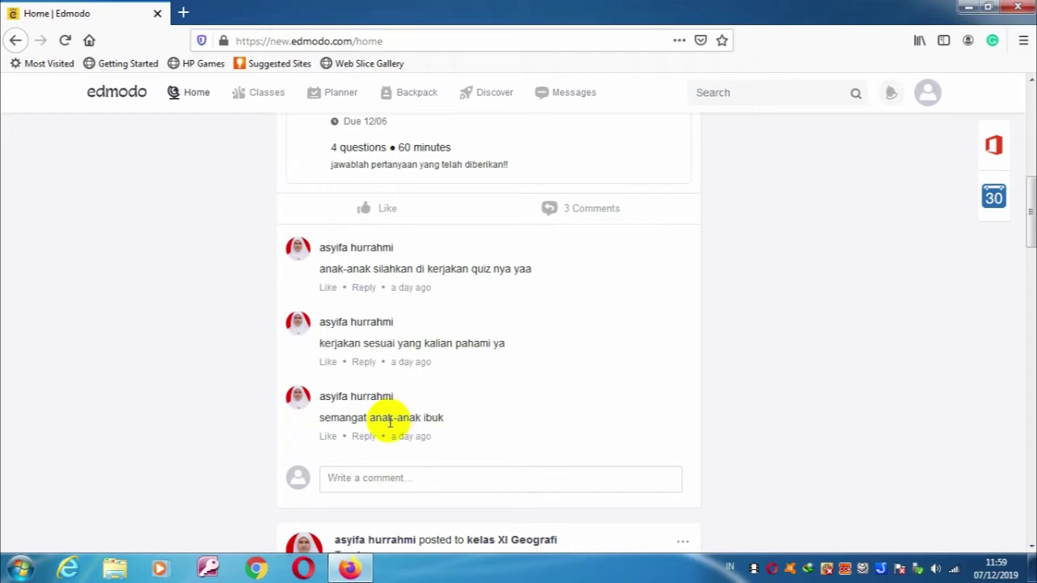
{"action": "scroll", "coordinate": [389, 420], "scroll_direction": "down", "scroll_amount": 2}
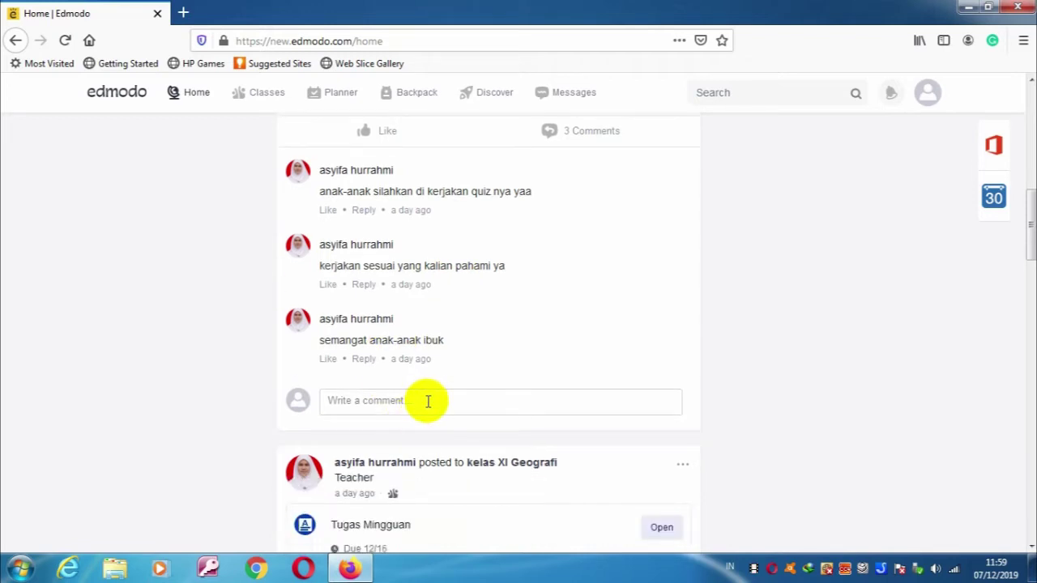
{"action": "left_click", "coordinate": [427, 402]}
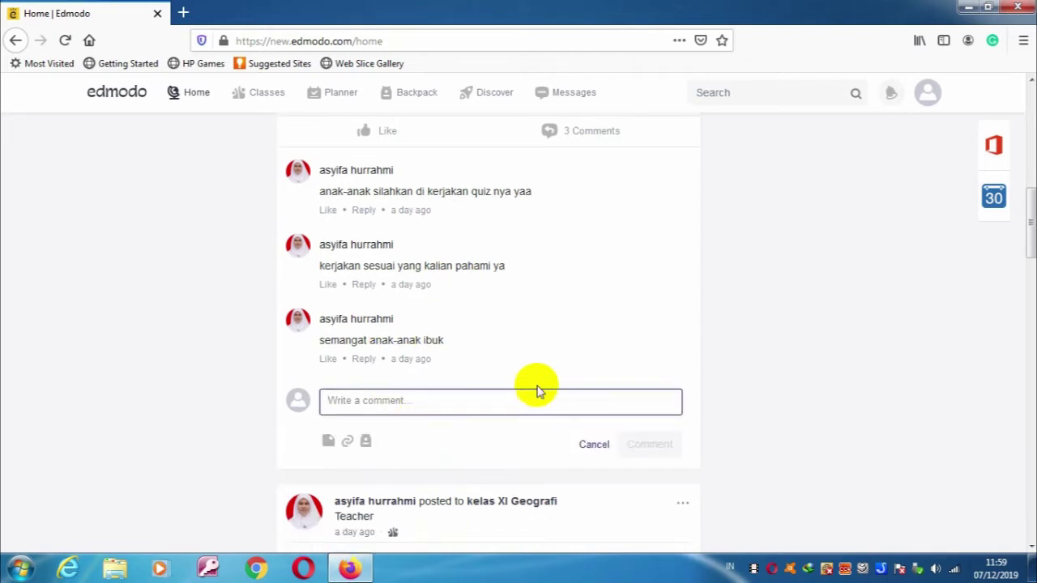
{"action": "type", "text": "baik buk"}
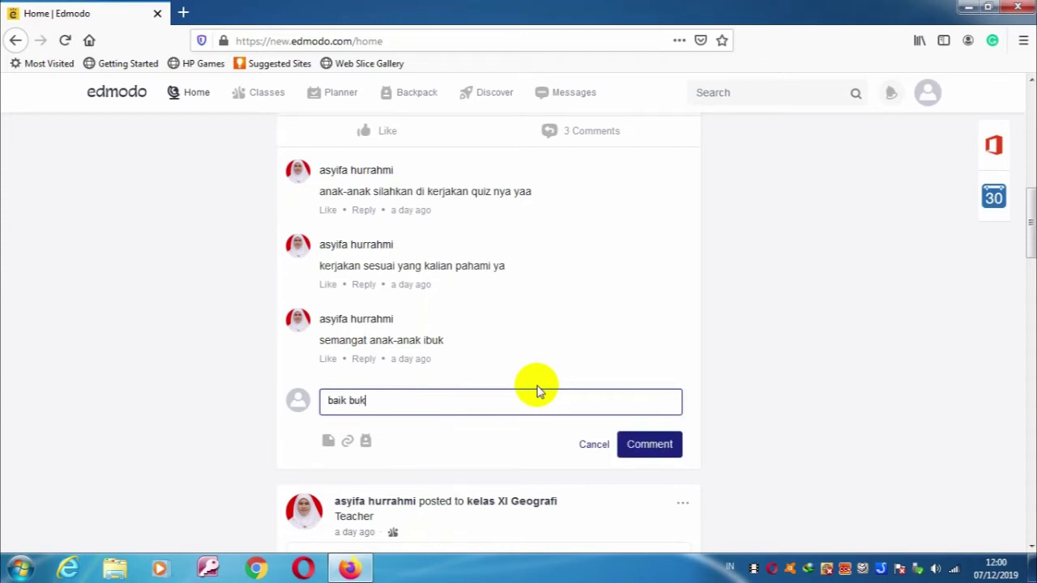
{"action": "left_click", "coordinate": [650, 445]}
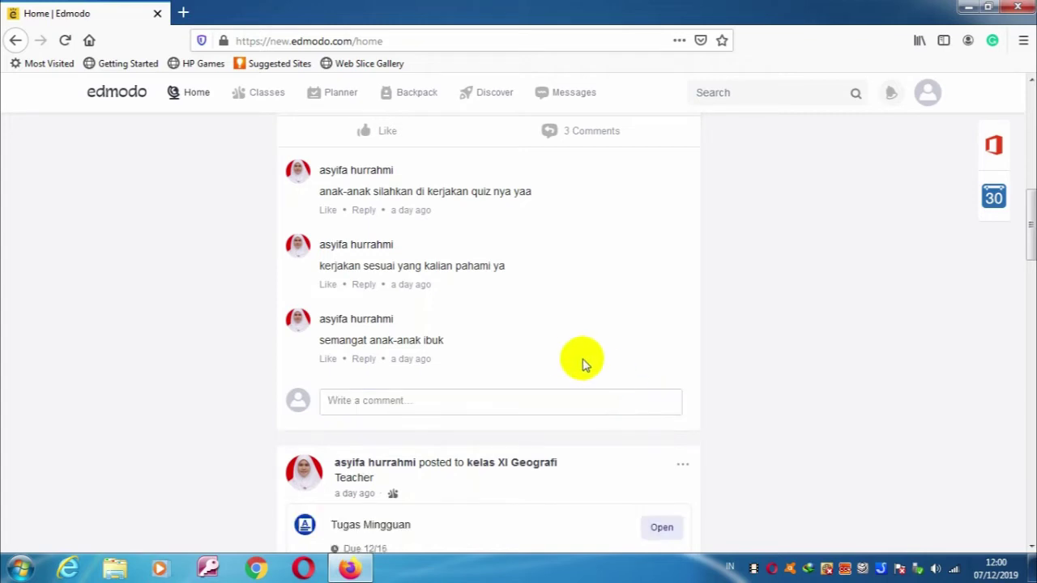
{"action": "scroll", "coordinate": [499, 360], "scroll_direction": "down", "scroll_amount": 5}
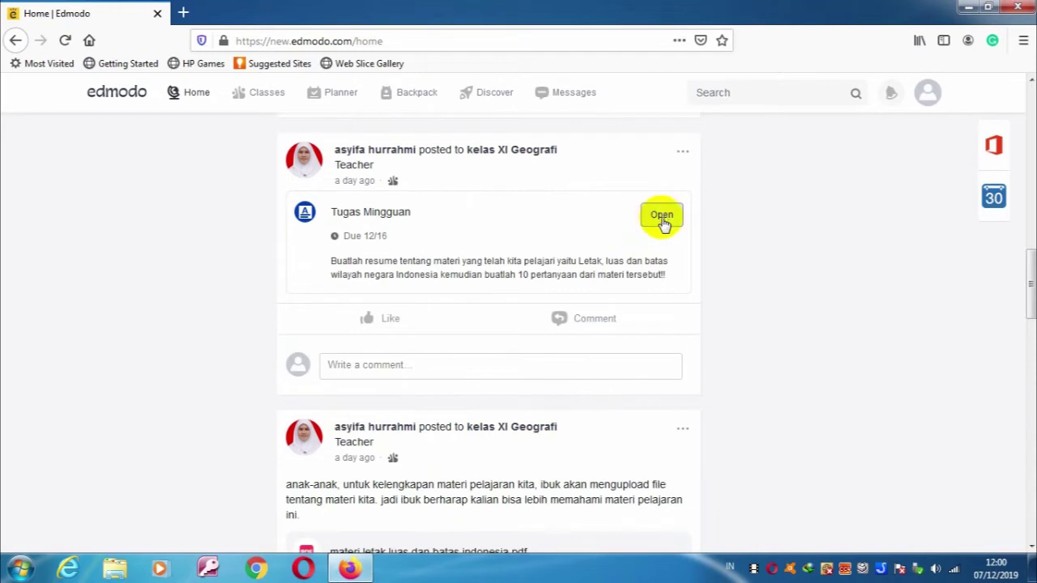
Open the Tugas Mingguan assignment and check the Create options on its turn-in page
{"action": "left_click", "coordinate": [661, 215]}
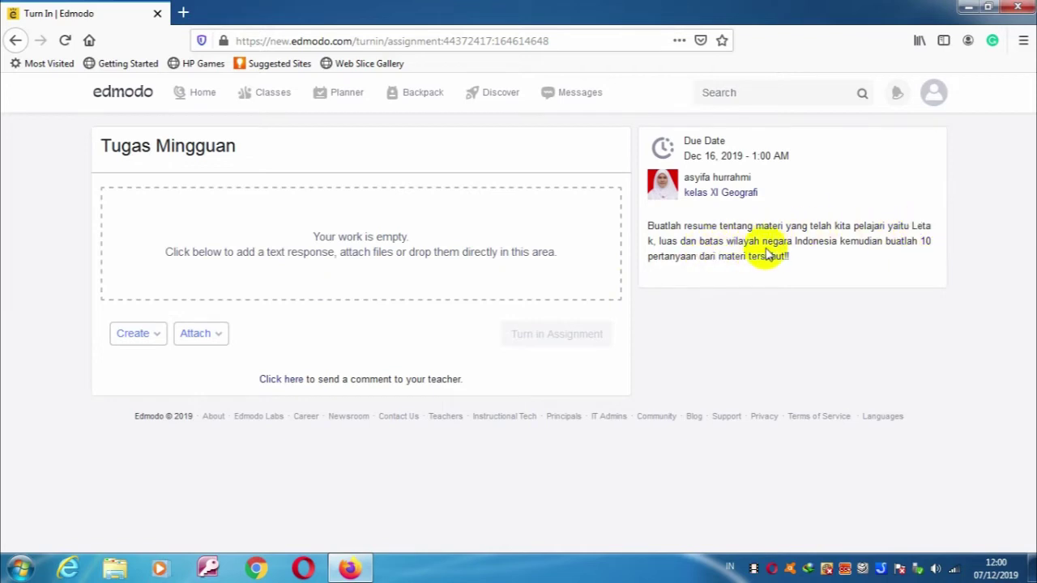
{"action": "left_click", "coordinate": [151, 348]}
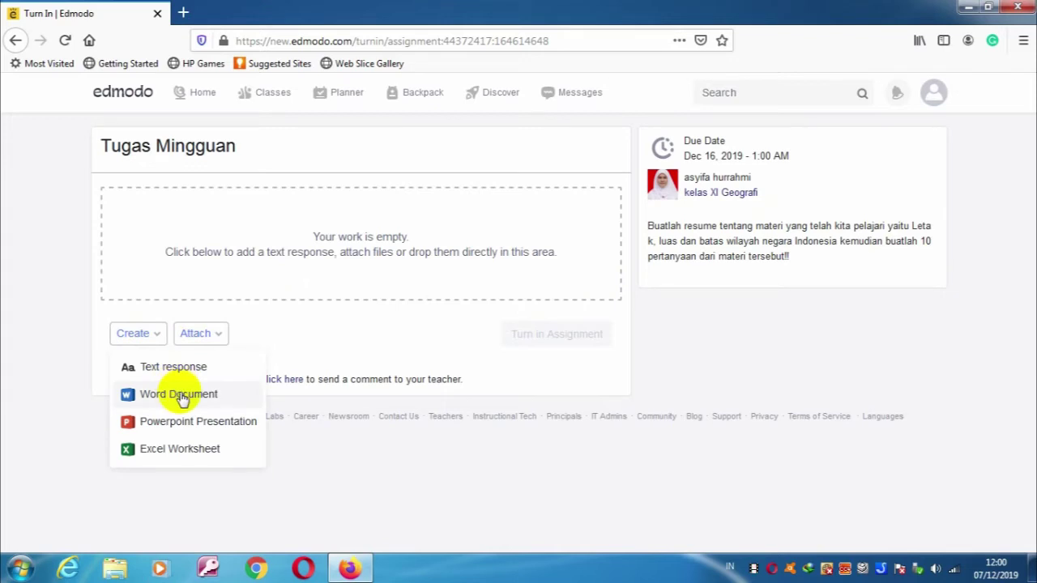
Try attaching a file from the computer to Tugas Mingguan, then close the picker unused
{"action": "left_click", "coordinate": [196, 335]}
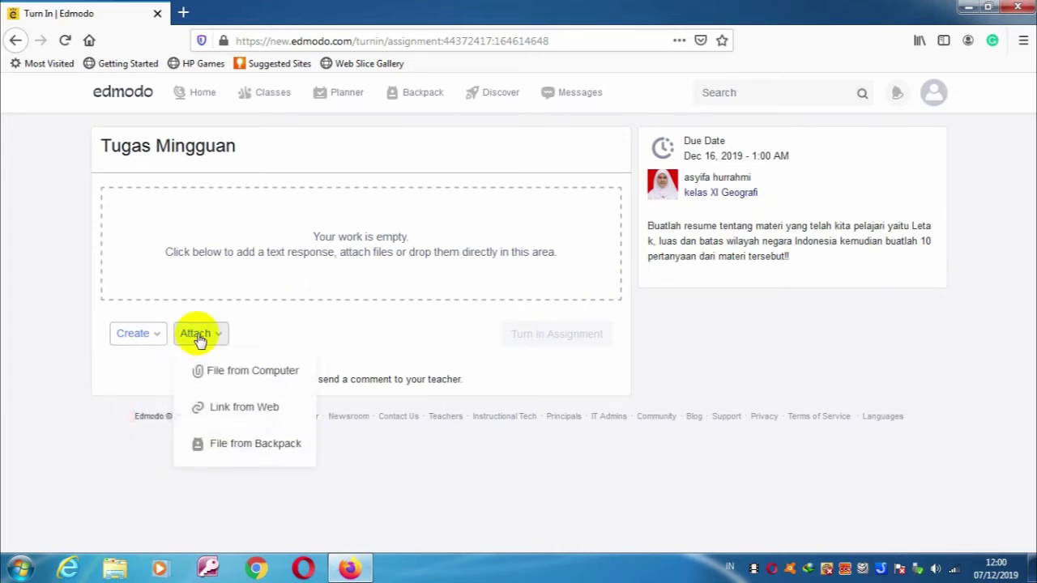
{"action": "left_click", "coordinate": [233, 374]}
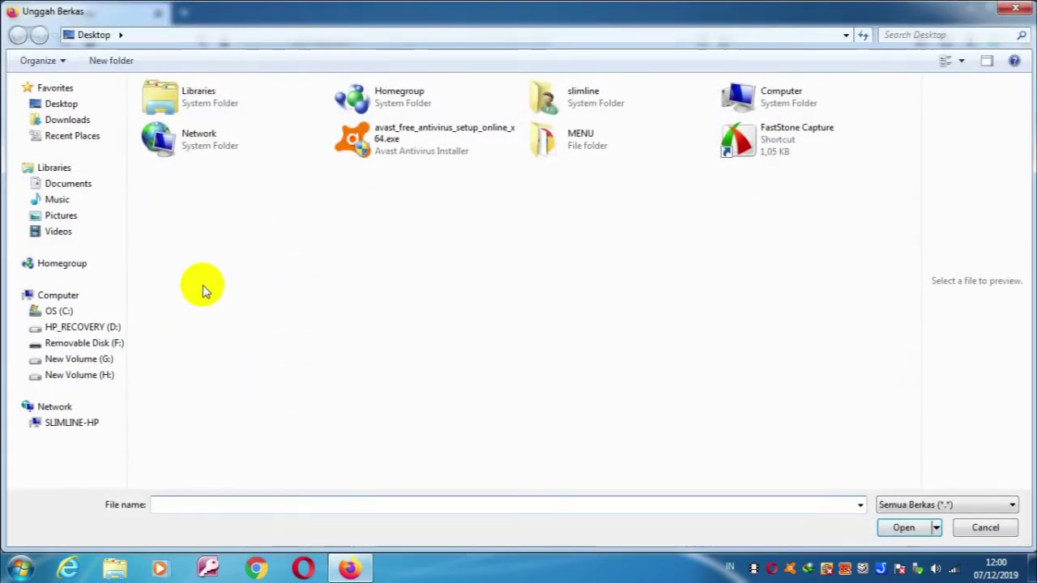
{"action": "left_click", "coordinate": [1022, 10]}
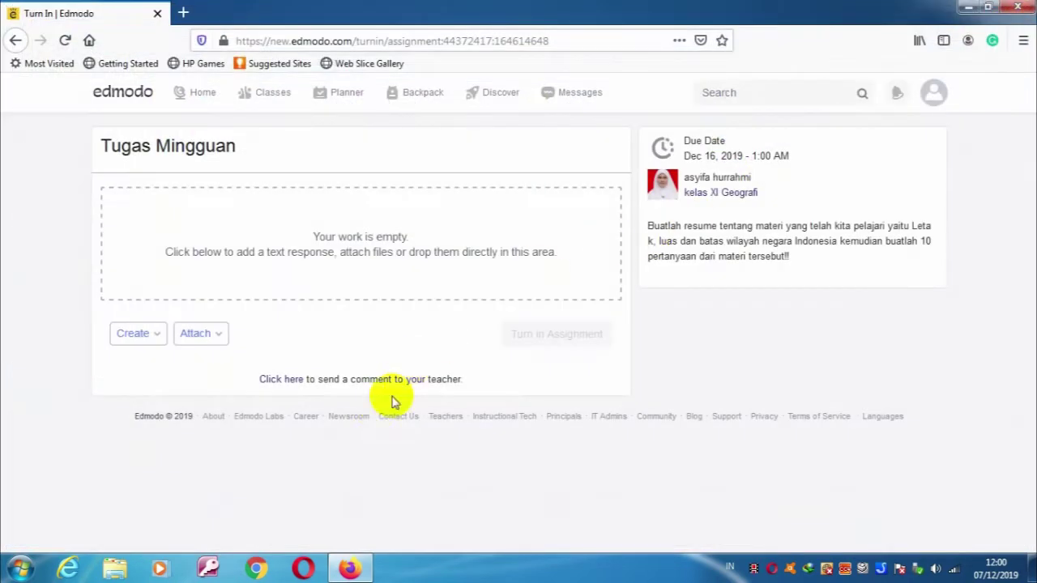
Open the Link from Web dialog, cancel it, and return to the home feed
{"action": "left_click", "coordinate": [209, 339]}
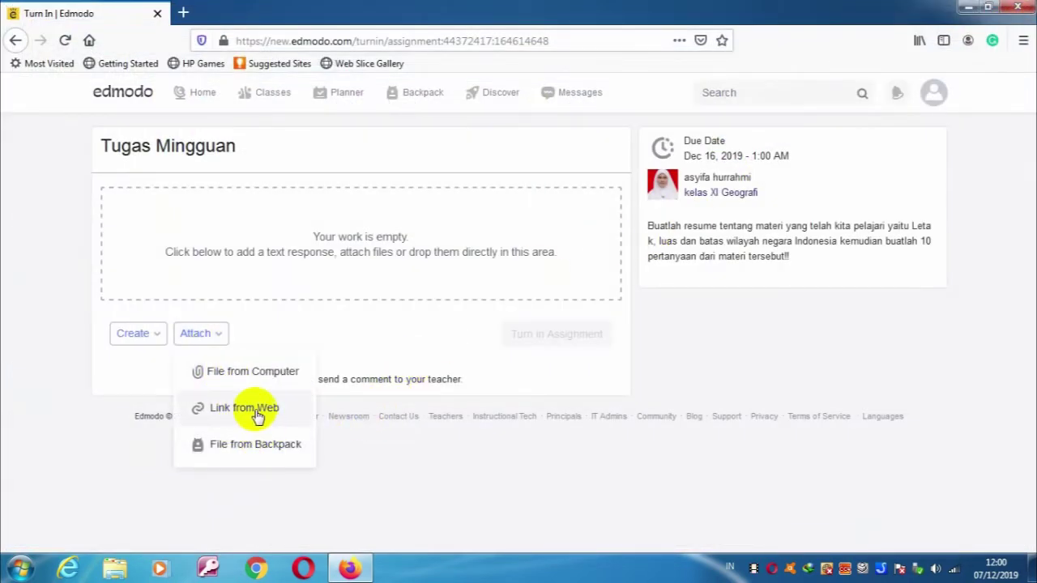
{"action": "left_click", "coordinate": [255, 409]}
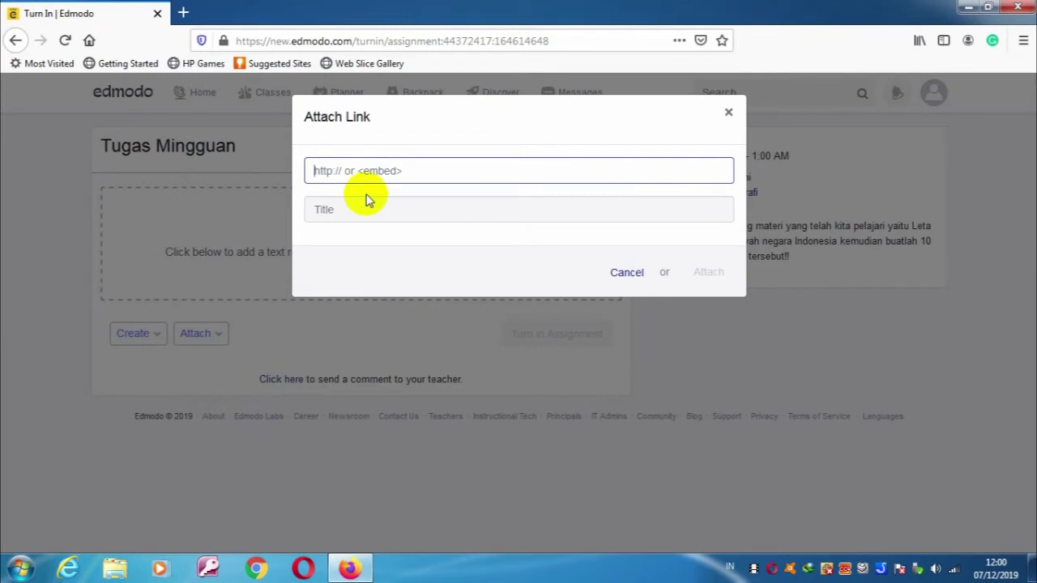
{"action": "left_click", "coordinate": [395, 219]}
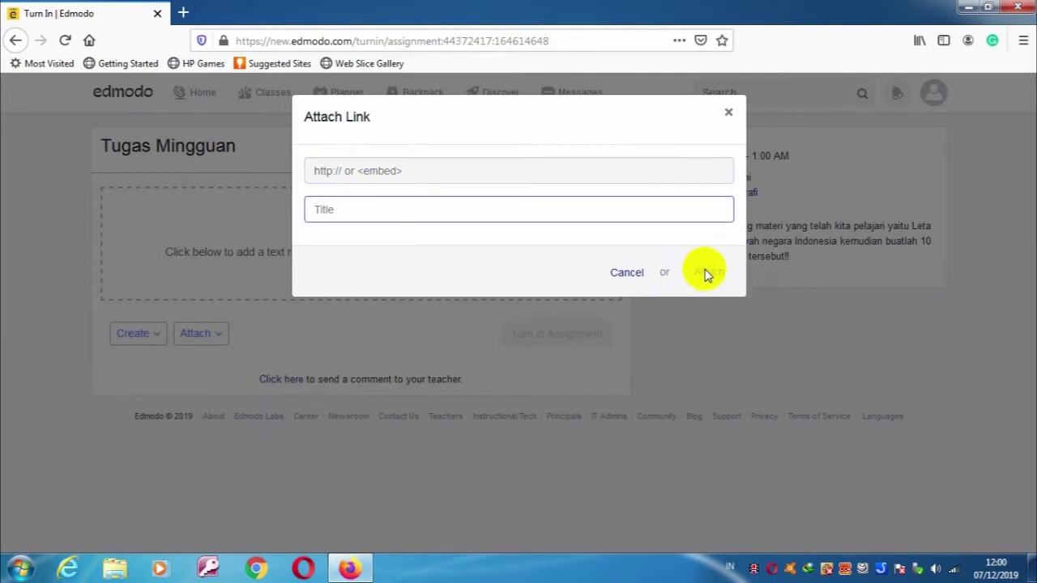
{"action": "left_click", "coordinate": [728, 112]}
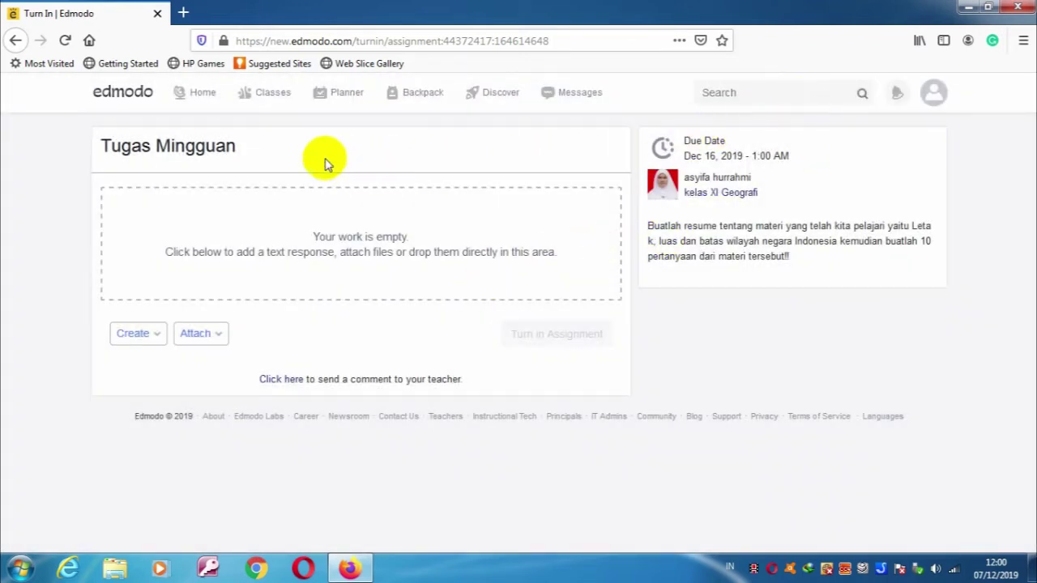
{"action": "left_click", "coordinate": [203, 94]}
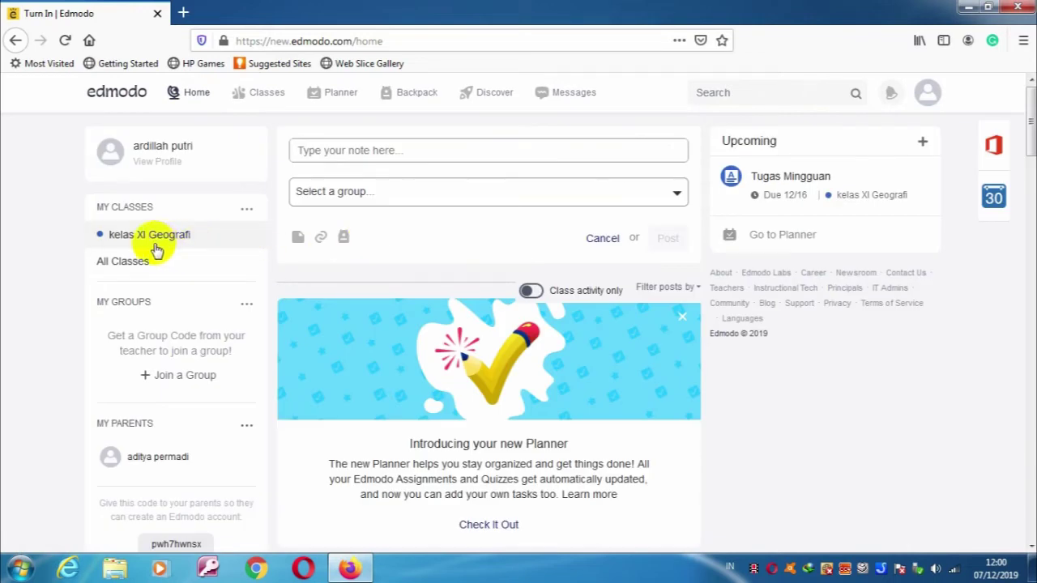
{"action": "left_click", "coordinate": [132, 263]}
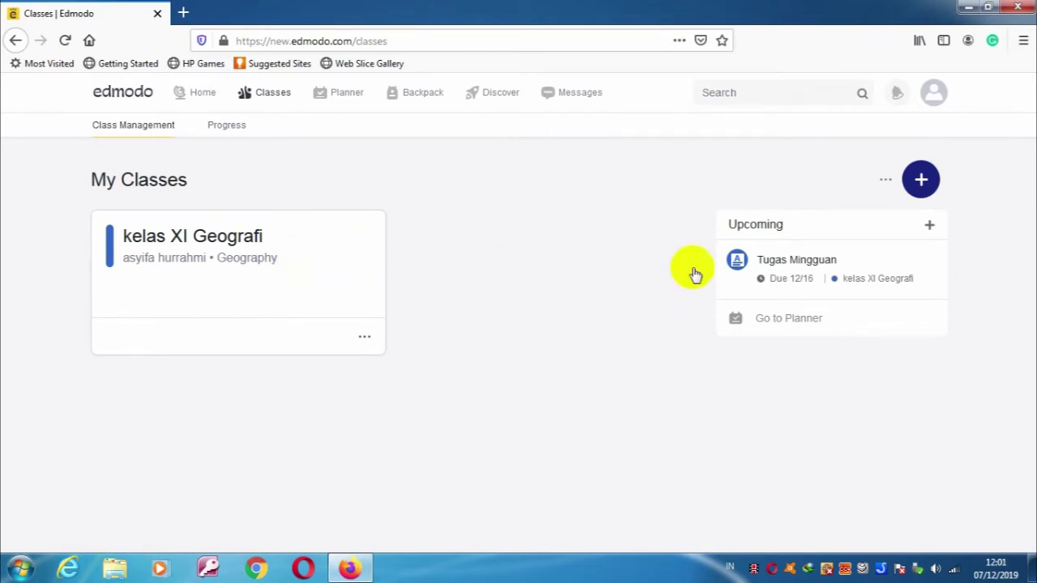
{"action": "left_click", "coordinate": [920, 181]}
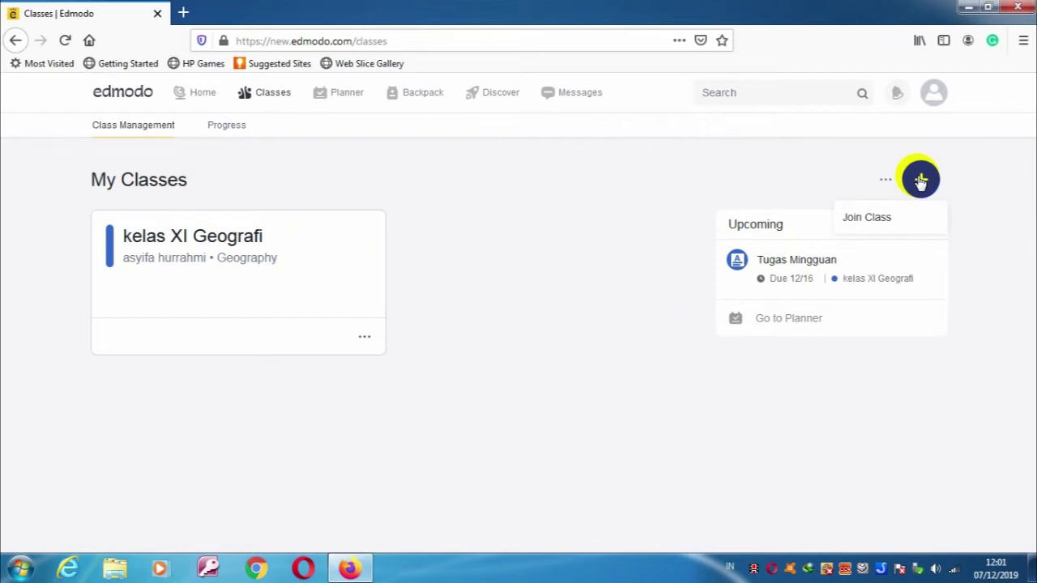
{"action": "left_click", "coordinate": [873, 220]}
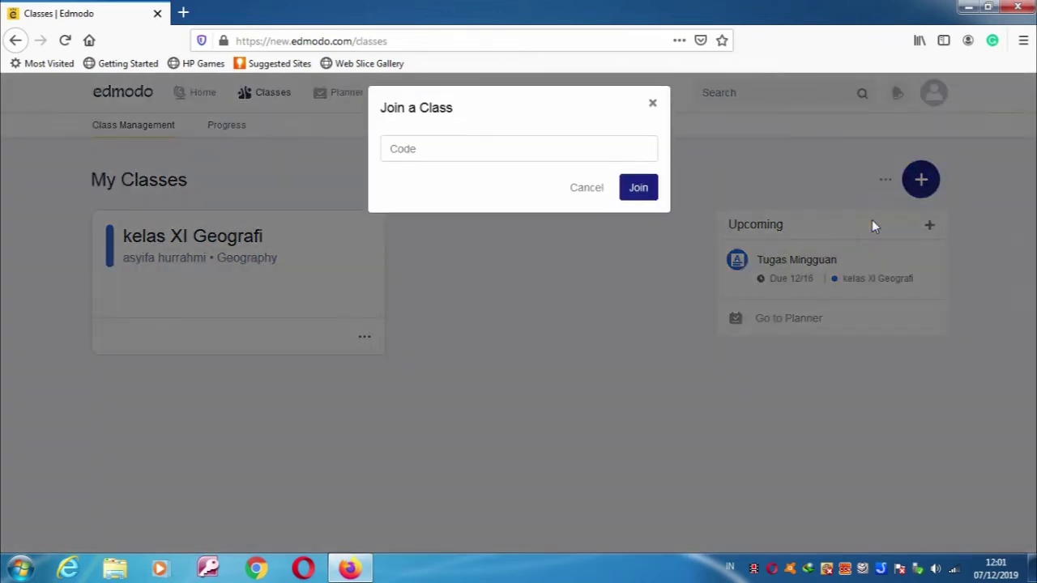
{"action": "left_click", "coordinate": [479, 159]}
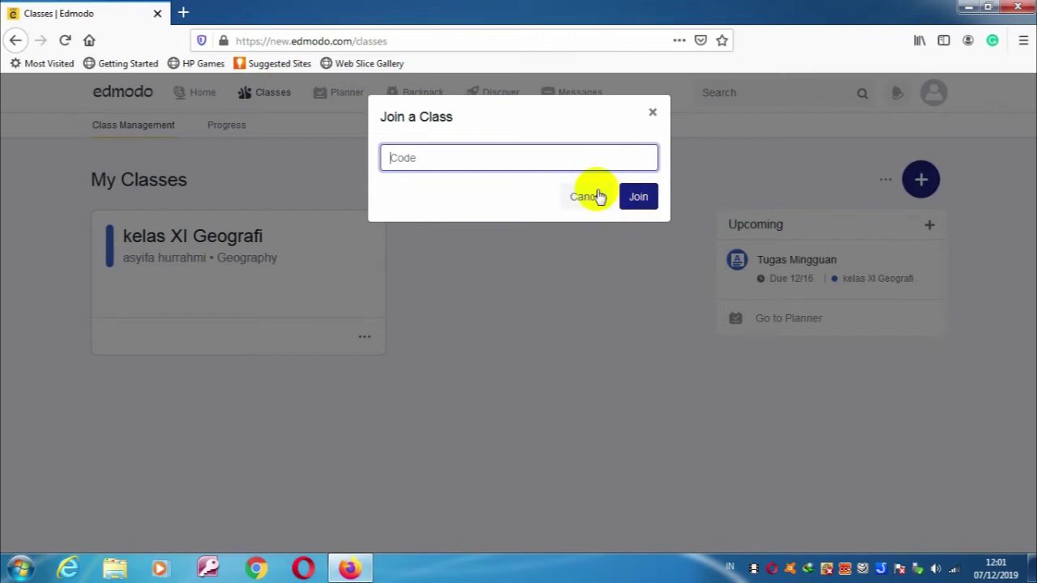
{"action": "left_click", "coordinate": [598, 197]}
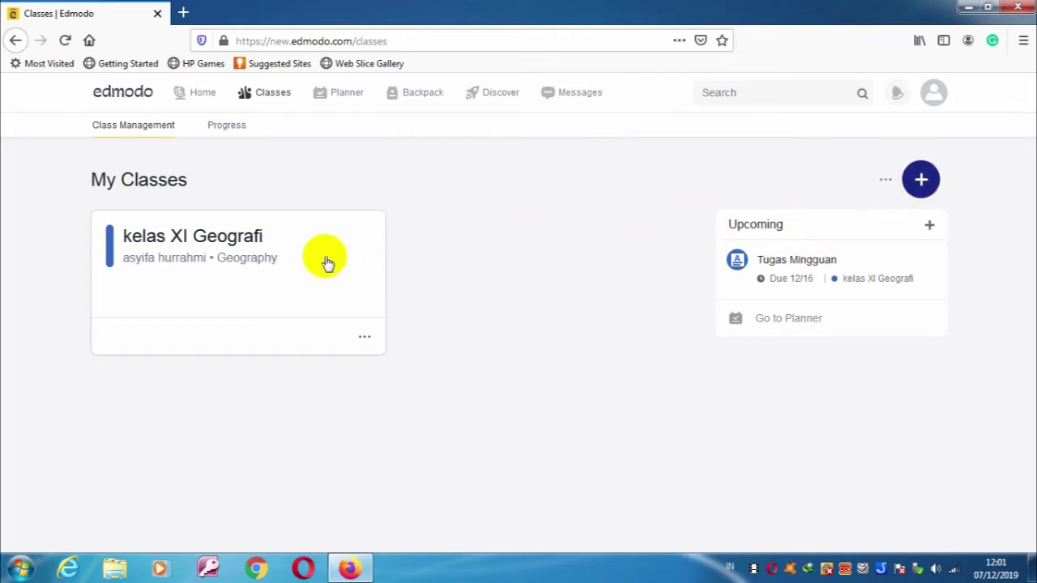
Scroll the home feed to the teacher's post with materi letak,luas dan batas indonesia.pdf
{"action": "left_click", "coordinate": [183, 91]}
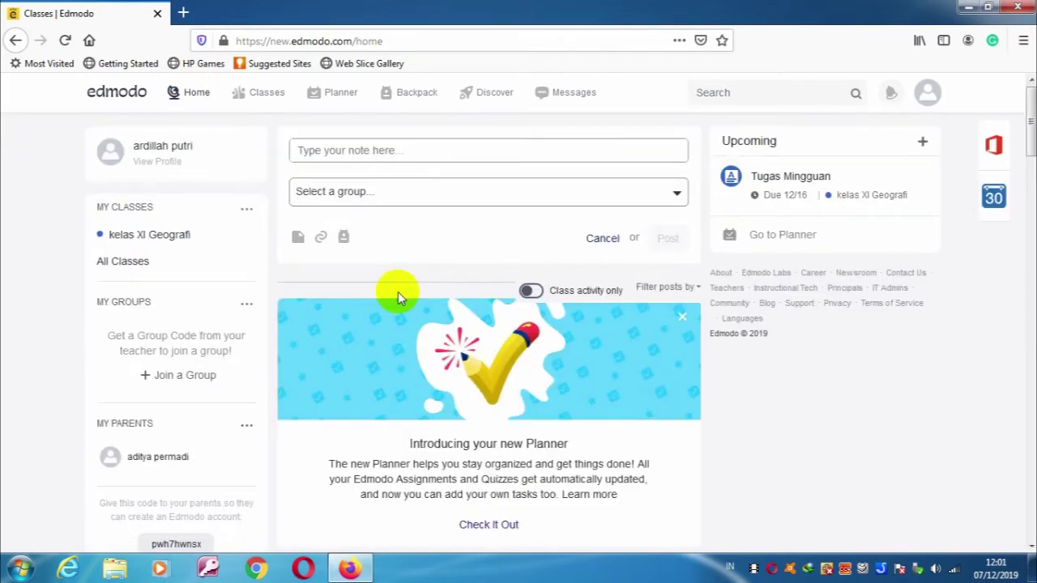
{"action": "scroll", "coordinate": [397, 294], "scroll_direction": "down", "scroll_amount": 4}
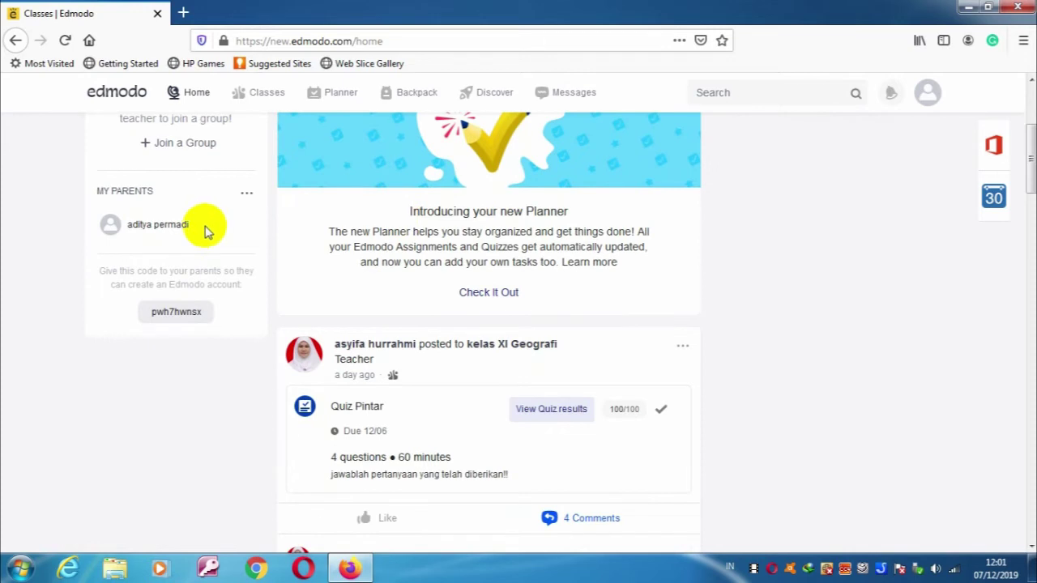
{"action": "left_click_drag", "start_coordinate": [203, 224], "coordinate": [130, 227]}
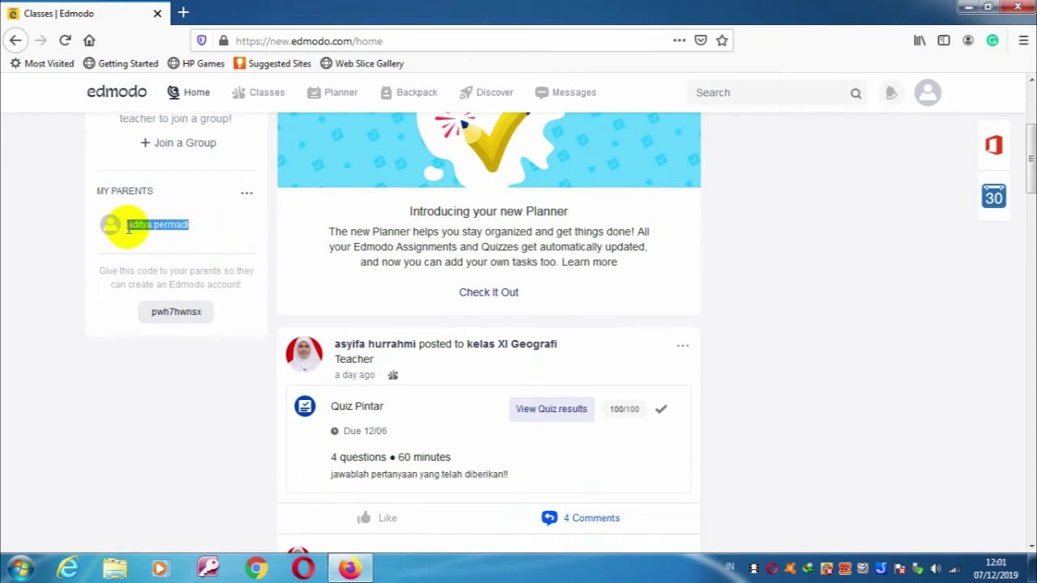
{"action": "left_click", "coordinate": [227, 270]}
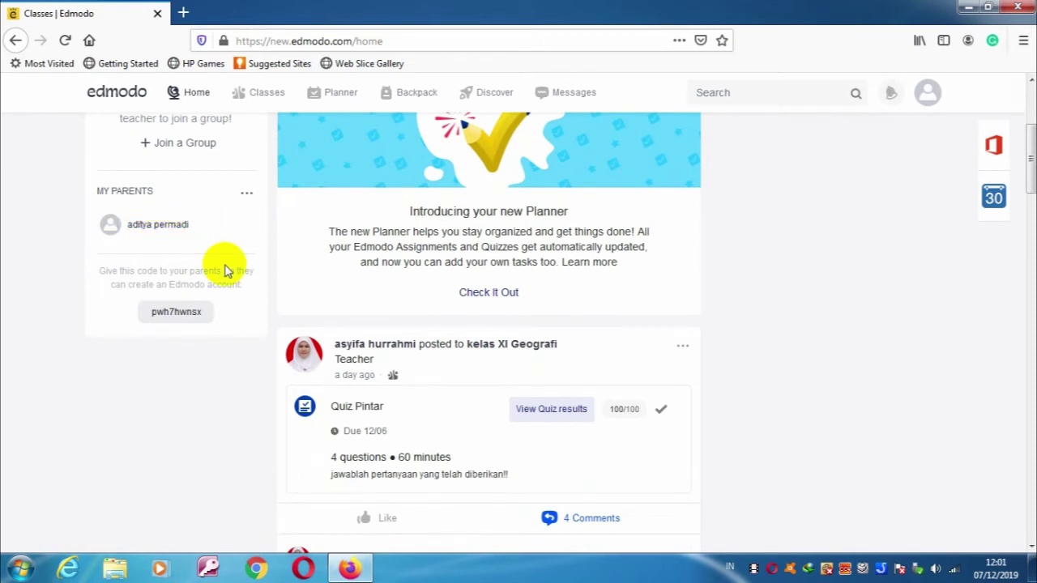
{"action": "scroll", "coordinate": [227, 271], "scroll_direction": "up", "scroll_amount": 2}
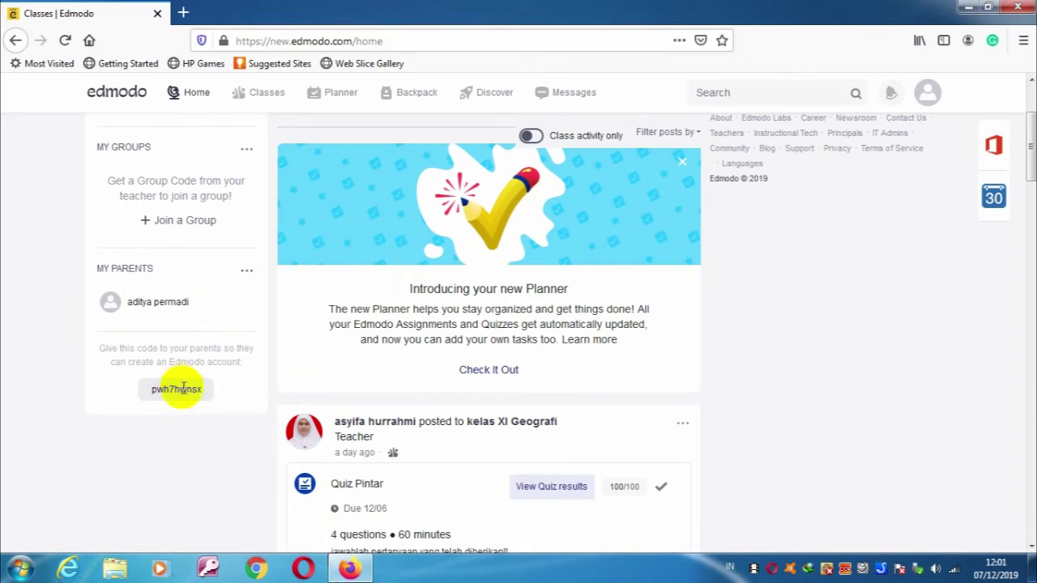
{"action": "scroll", "coordinate": [183, 388], "scroll_direction": "down", "scroll_amount": 10}
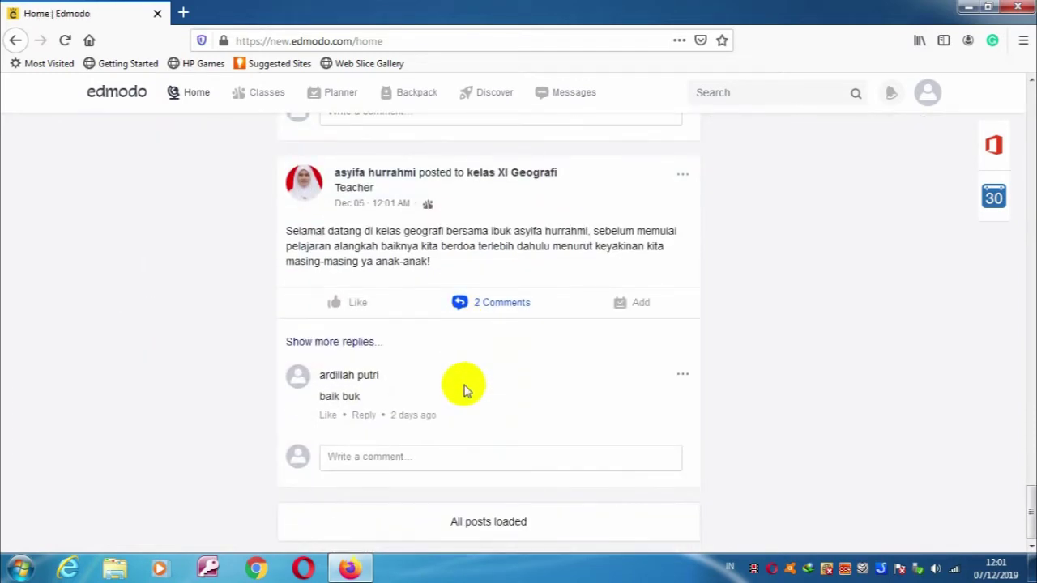
{"action": "scroll", "coordinate": [567, 364], "scroll_direction": "up", "scroll_amount": 10}
{"action": "scroll", "coordinate": [570, 361], "scroll_direction": "up", "scroll_amount": 10}
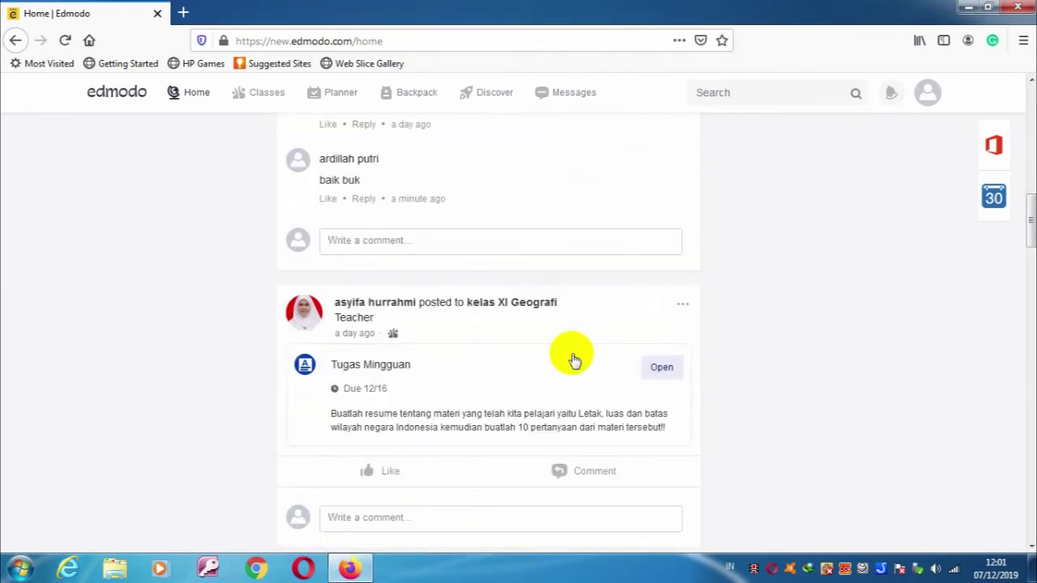
{"action": "scroll", "coordinate": [571, 359], "scroll_direction": "down", "scroll_amount": 6}
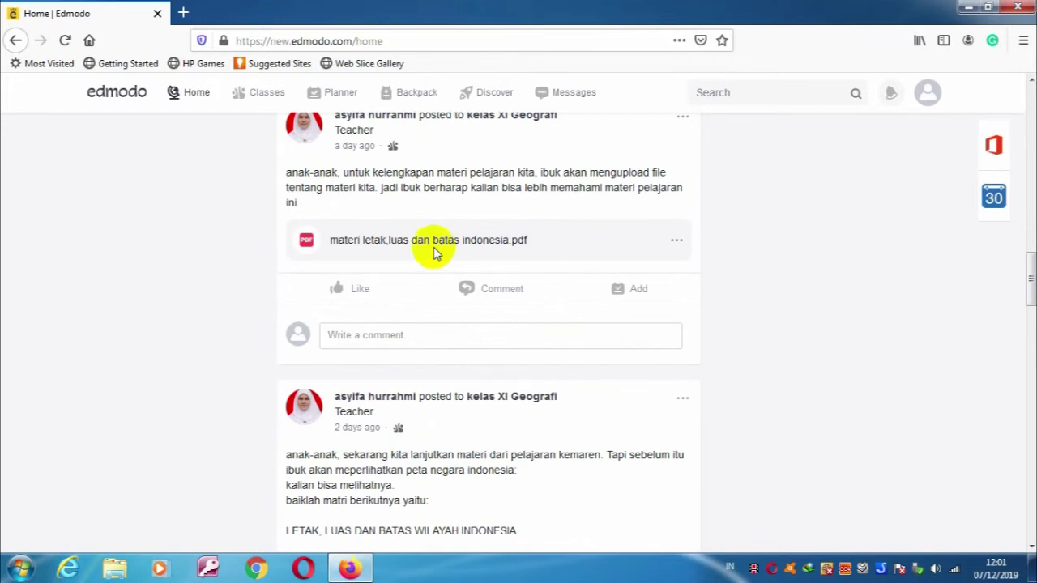
Download materi letak,luas dan batas indonesia.pdf (3,99 MB) with IDM and open it
{"action": "left_click", "coordinate": [429, 240]}
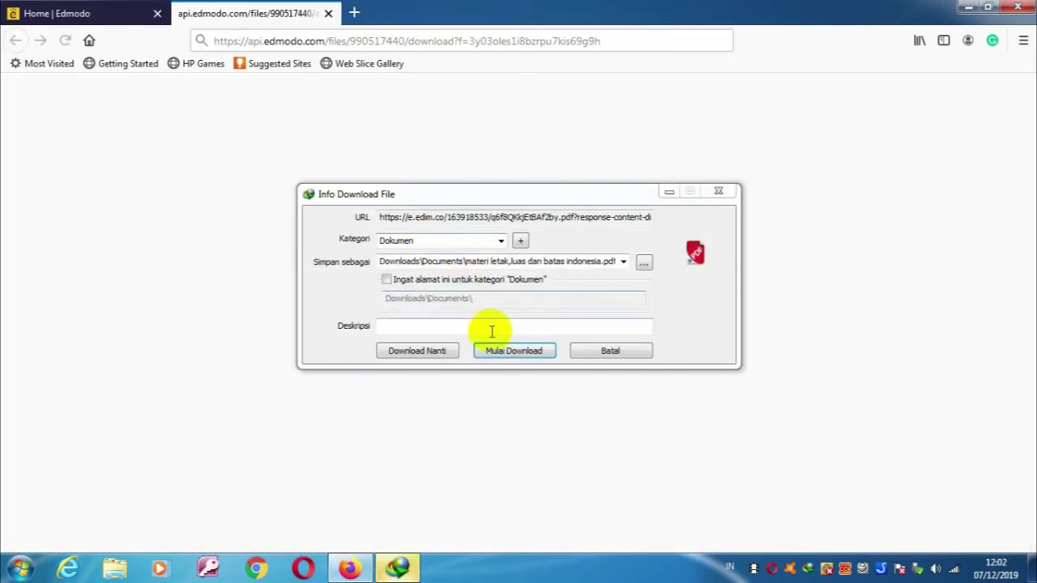
{"action": "left_click", "coordinate": [517, 354]}
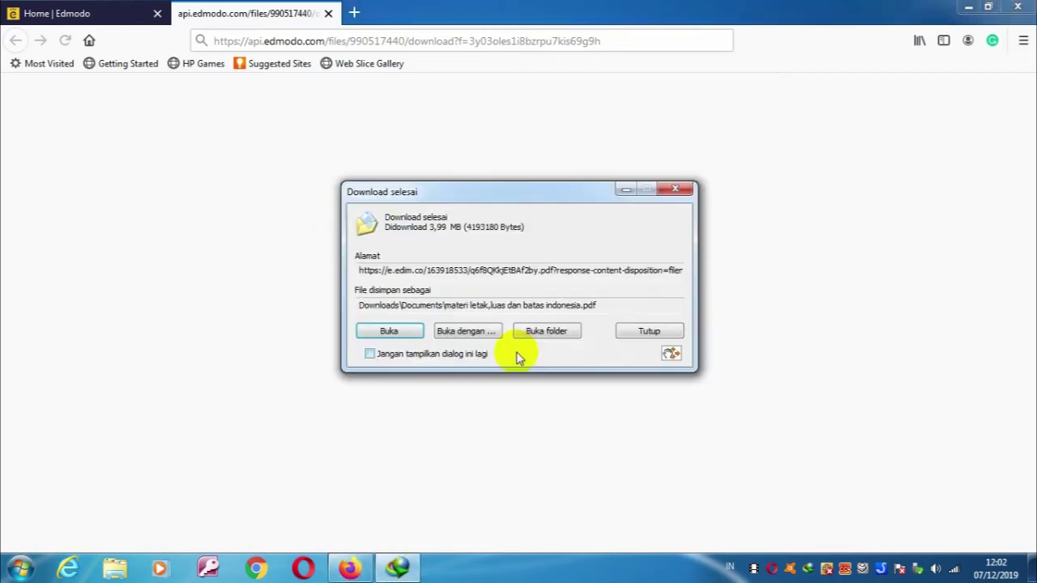
{"action": "left_click", "coordinate": [387, 331]}
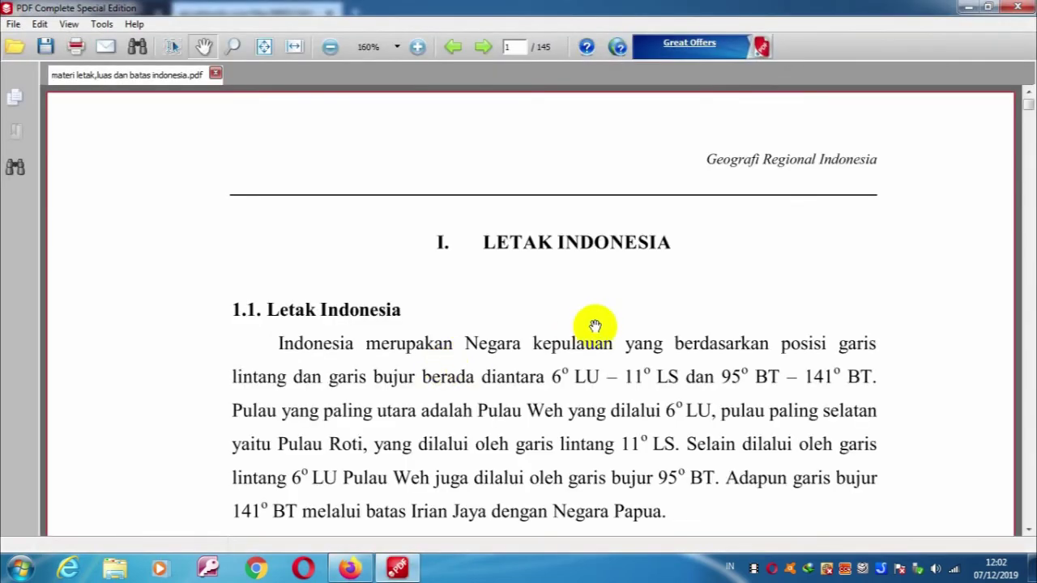
{"action": "scroll", "coordinate": [585, 151], "scroll_direction": "down", "scroll_amount": 3}
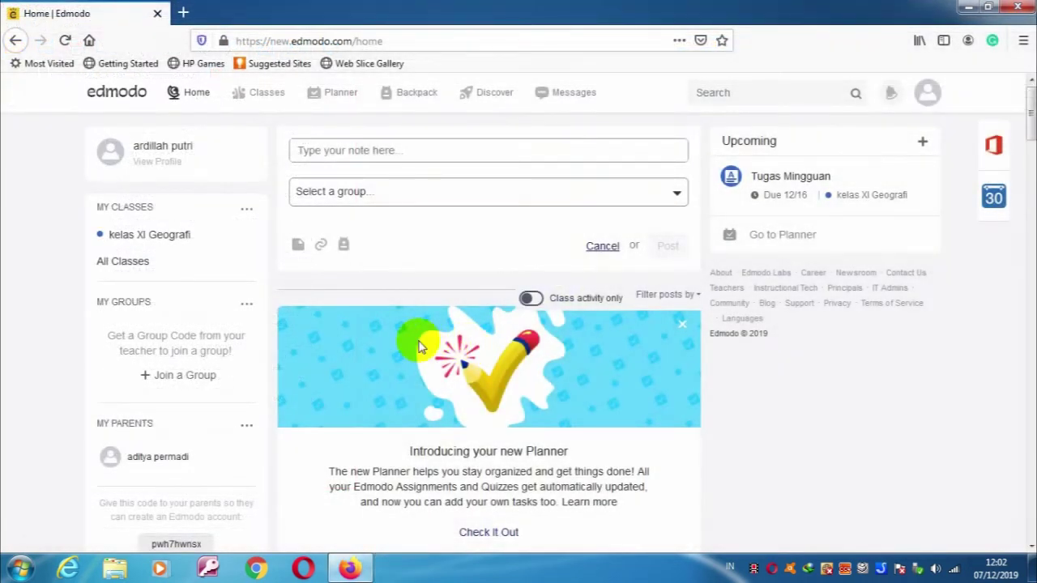
Open and cancel the Join a Group dialog, then go to the student's profile page
{"action": "left_click", "coordinate": [189, 378]}
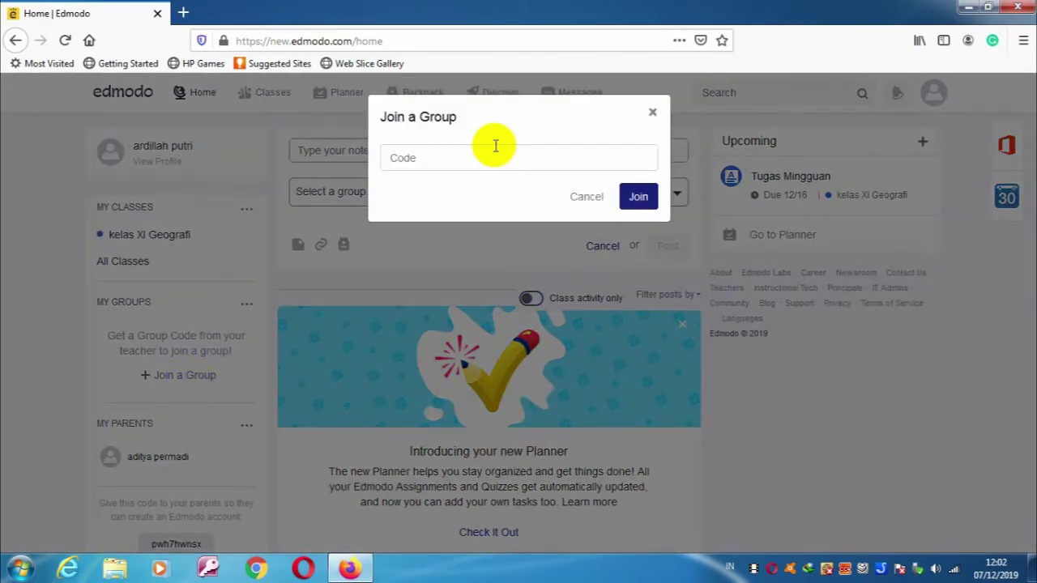
{"action": "left_click", "coordinate": [652, 113]}
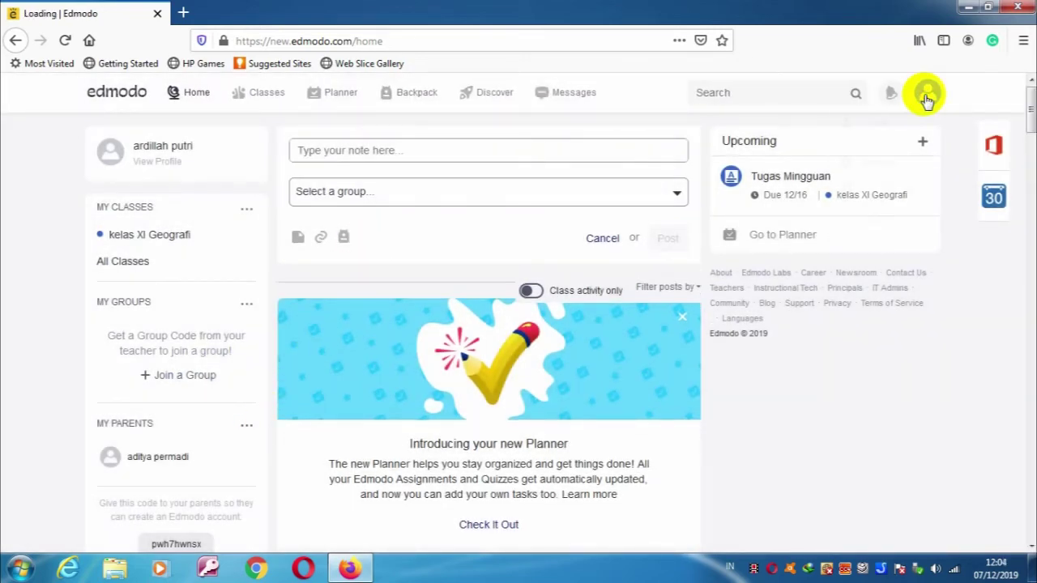
{"action": "left_click", "coordinate": [927, 98]}
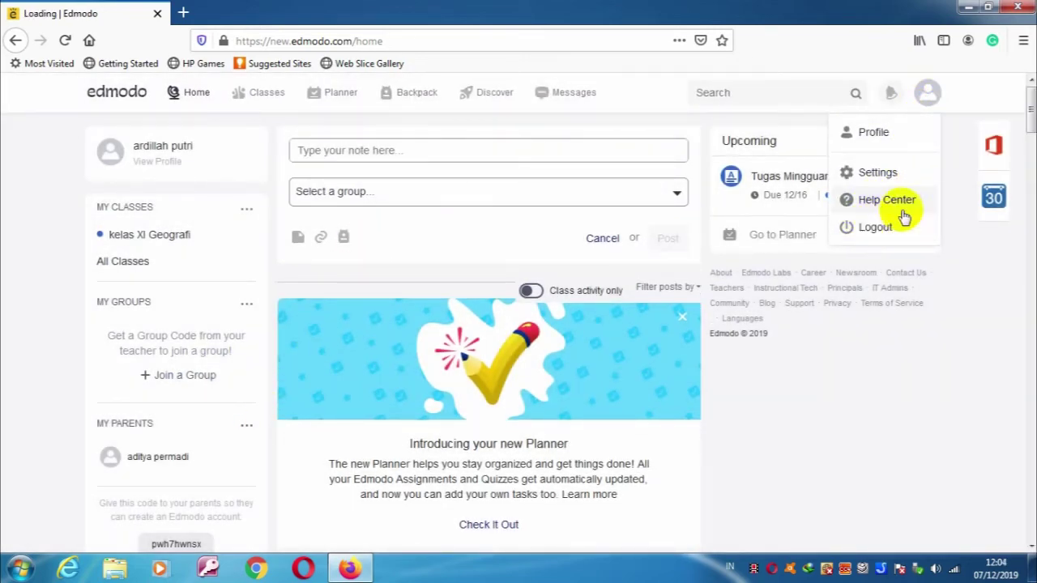
{"action": "left_click", "coordinate": [869, 133]}
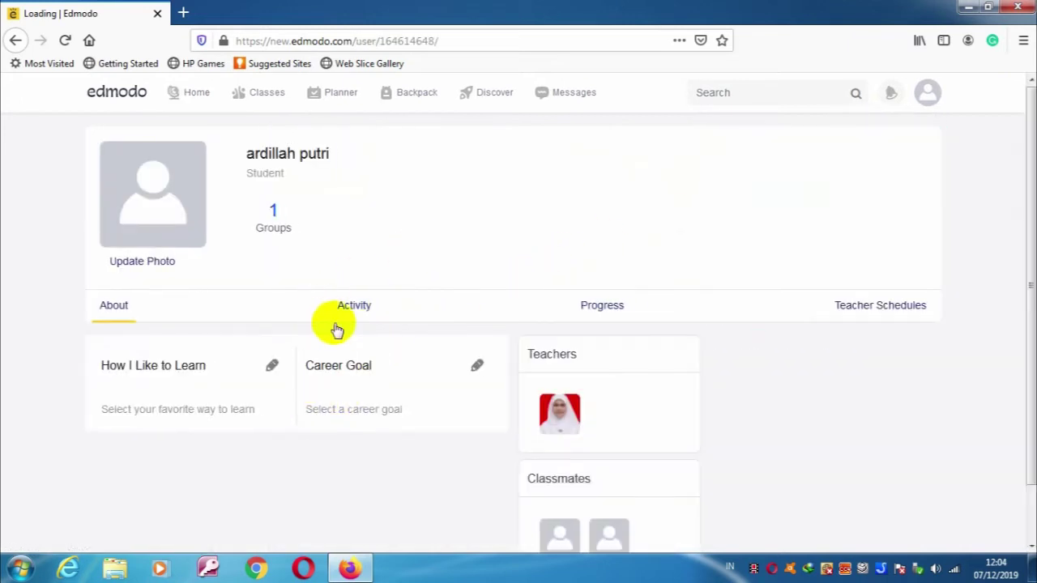
{"action": "scroll", "coordinate": [267, 233], "scroll_direction": "down", "scroll_amount": 2}
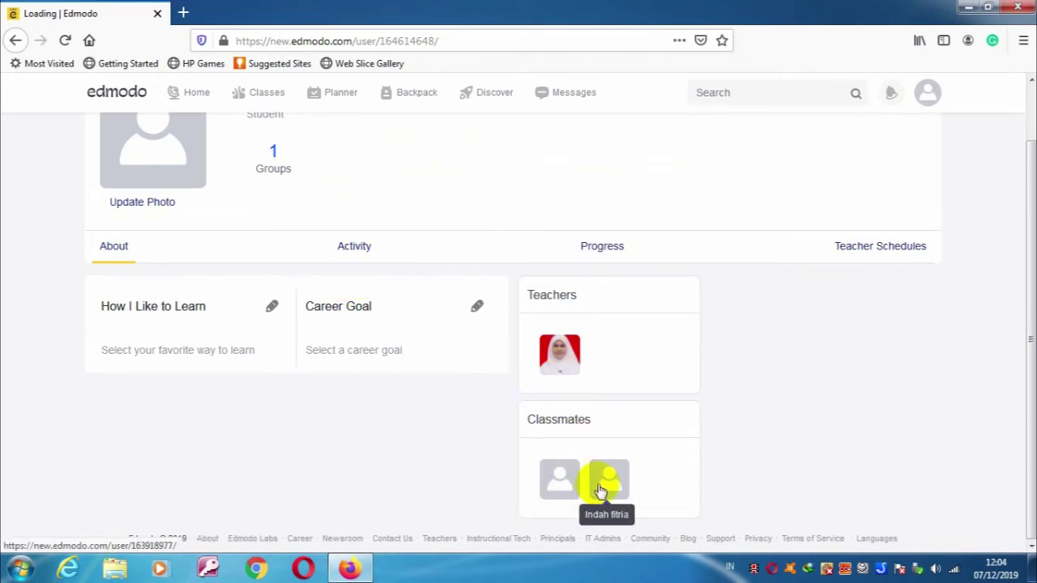
{"action": "scroll", "coordinate": [837, 346], "scroll_direction": "up", "scroll_amount": 2}
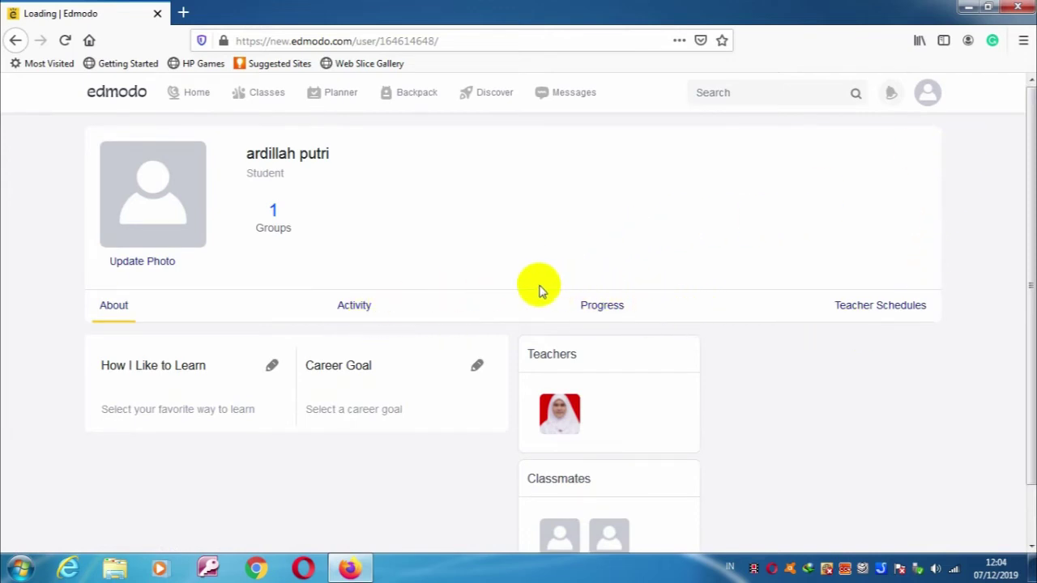
View the Progress tab: kelas XI Geografi at 100% grade with 0 badges
{"action": "left_click", "coordinate": [609, 309]}
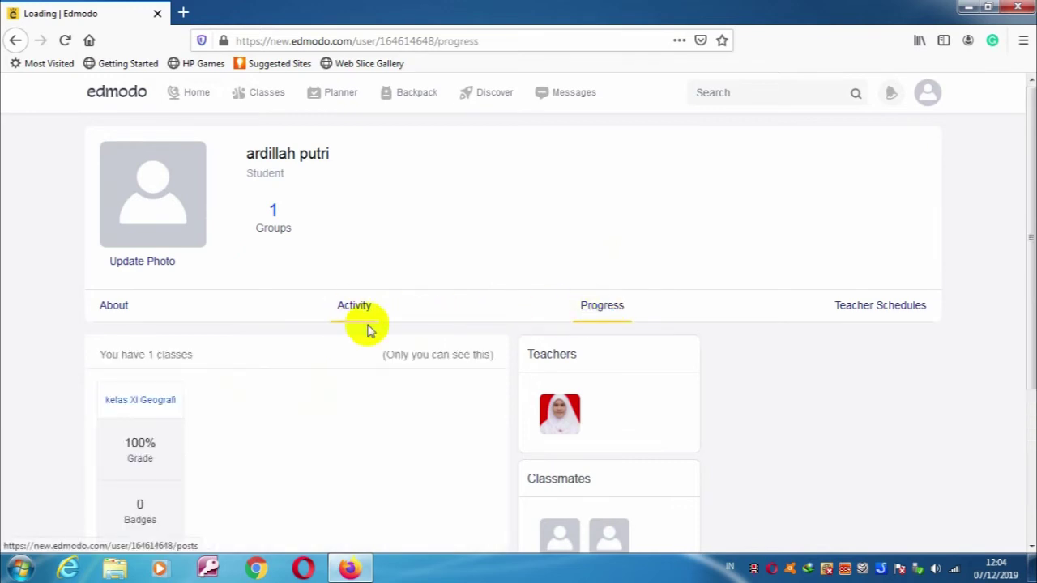
{"action": "scroll", "coordinate": [387, 342], "scroll_direction": "down", "scroll_amount": 1}
{"action": "scroll", "coordinate": [390, 337], "scroll_direction": "down", "scroll_amount": 2}
{"action": "scroll", "coordinate": [431, 278], "scroll_direction": "up", "scroll_amount": 3}
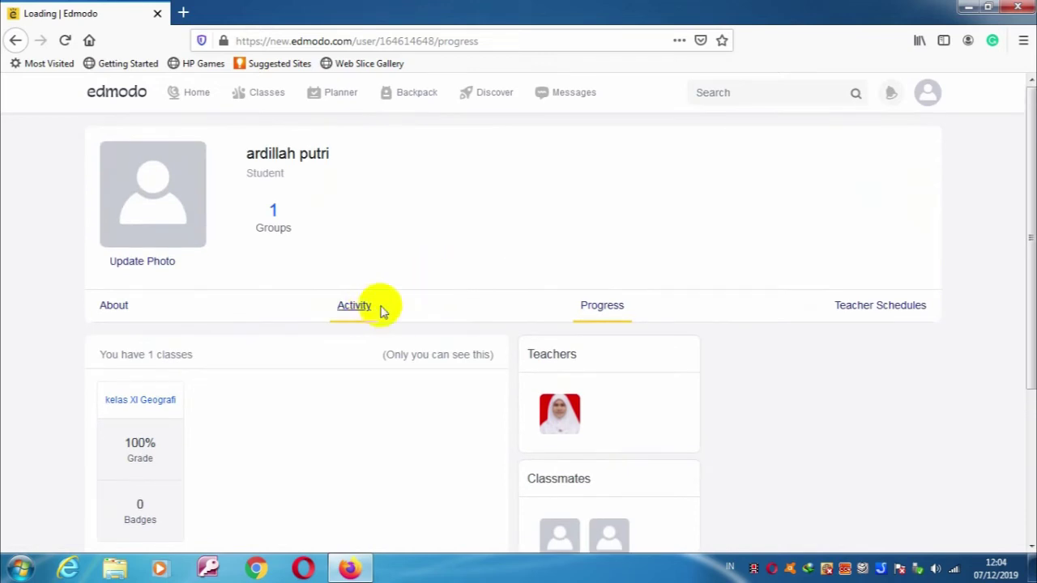
{"action": "scroll", "coordinate": [682, 285], "scroll_direction": "down", "scroll_amount": 4}
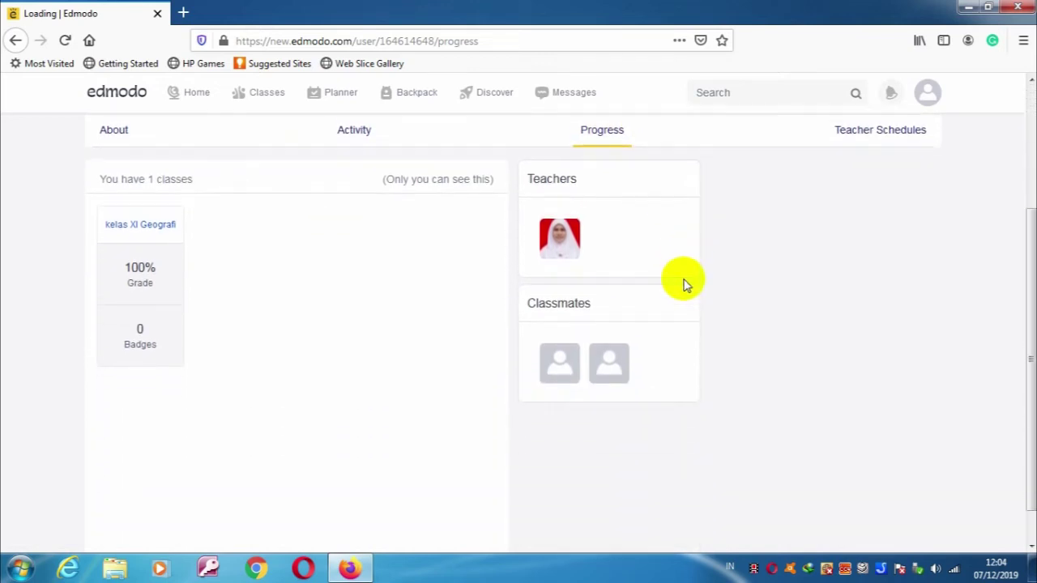
{"action": "scroll", "coordinate": [687, 284], "scroll_direction": "up", "scroll_amount": 4}
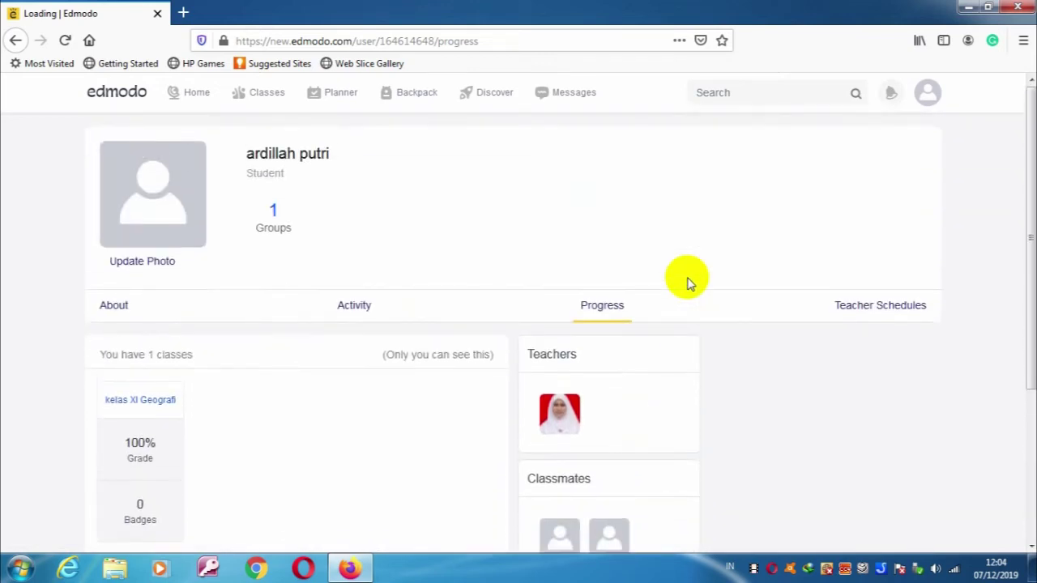
{"action": "left_click", "coordinate": [927, 95]}
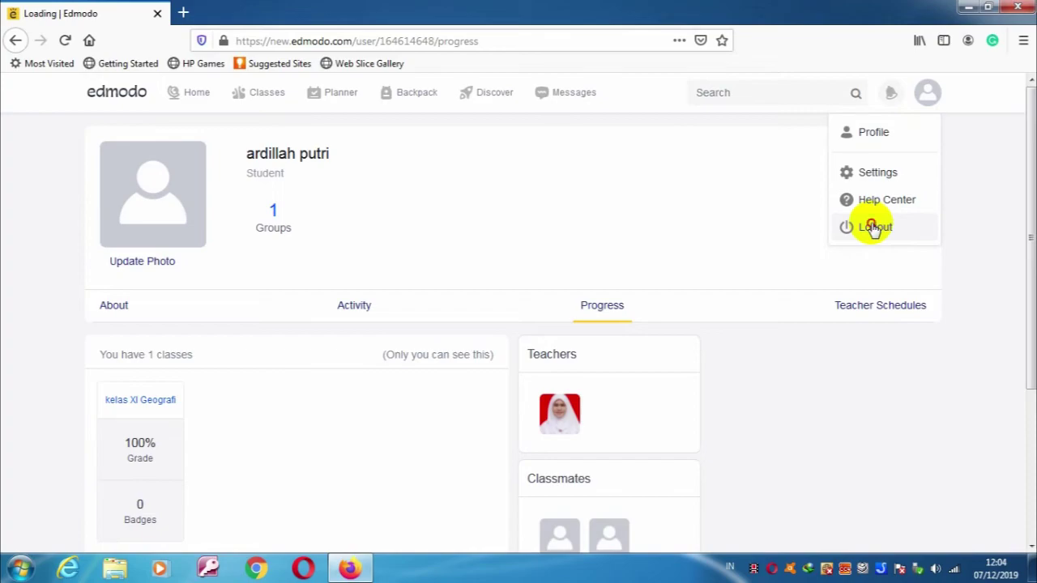
Log out of the student account from the avatar menu
{"action": "left_click", "coordinate": [873, 228]}
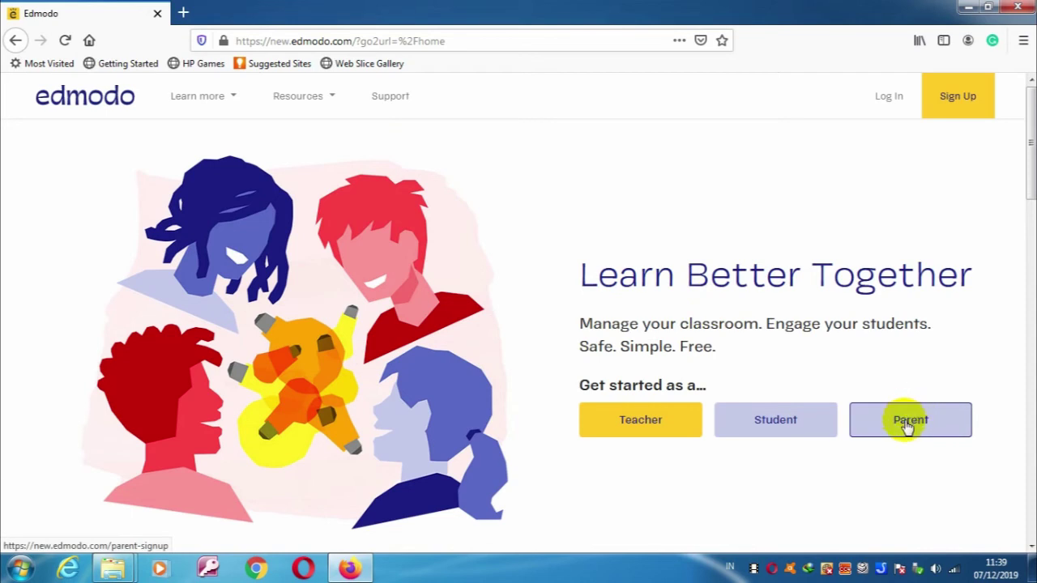
Fill in the parent sign-up form with the email and a password, and submit it
{"action": "left_click", "coordinate": [907, 427]}
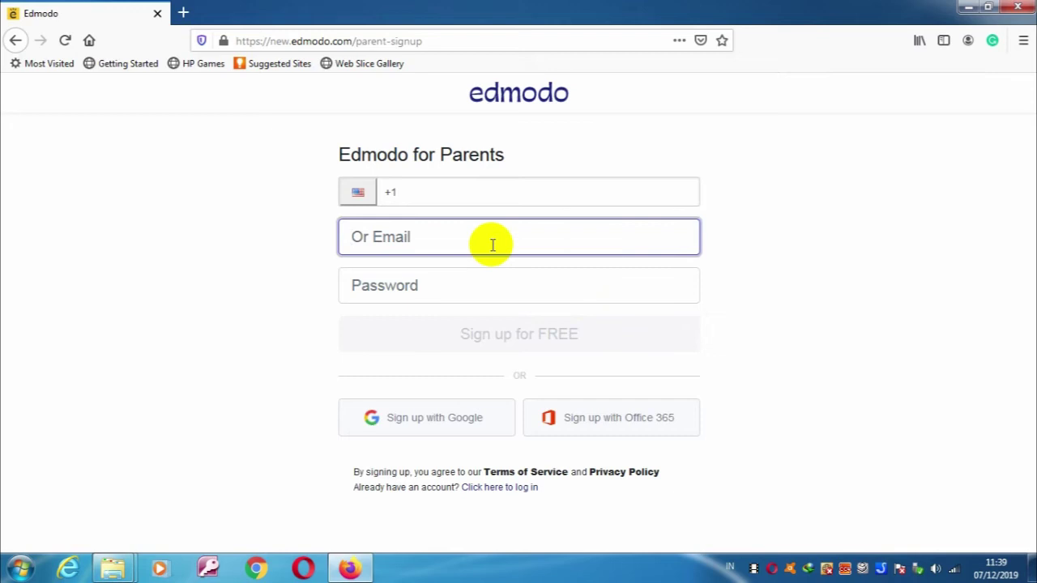
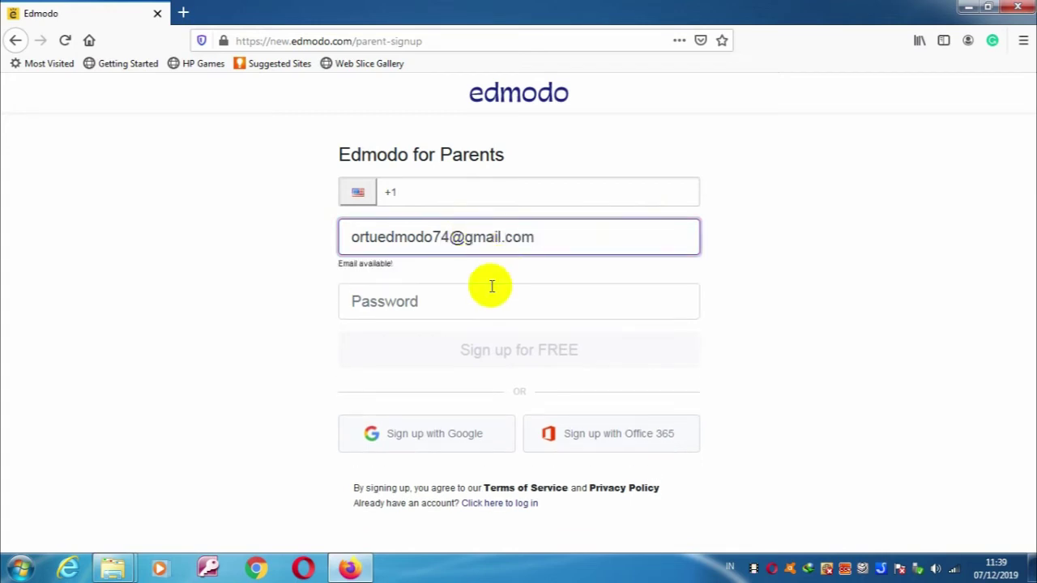
{"action": "left_click", "coordinate": [476, 296]}
{"action": "type", "text": "*****"}
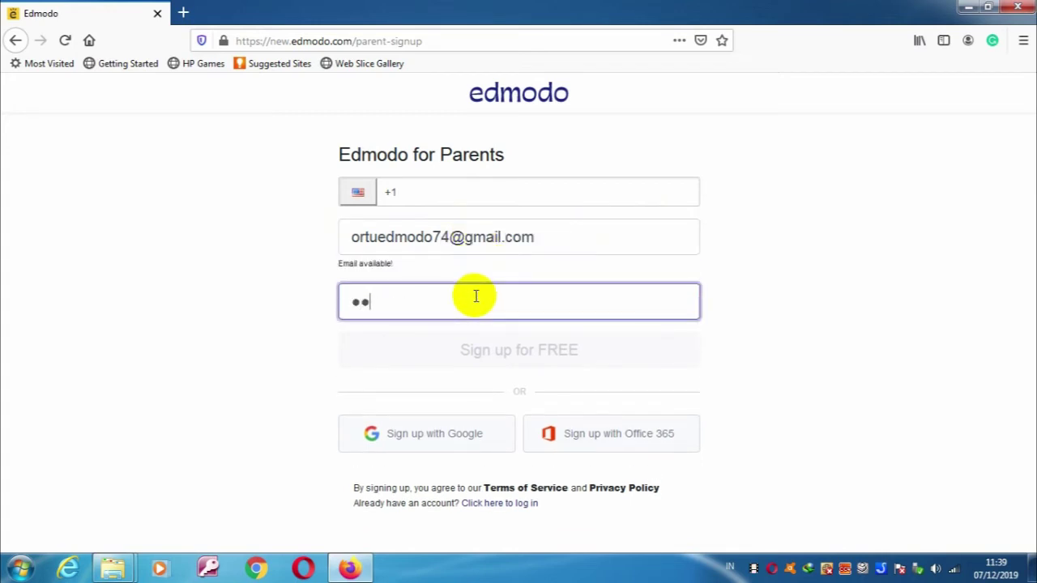
{"action": "type", "text": "*******"}
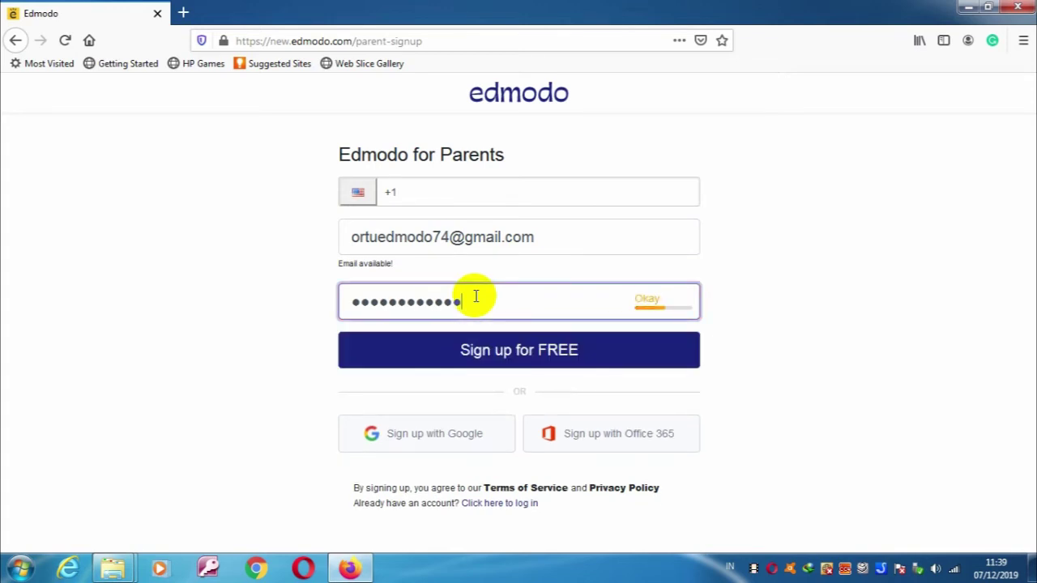
{"action": "left_click_drag", "start_coordinate": [475, 295], "coordinate": [300, 294]}
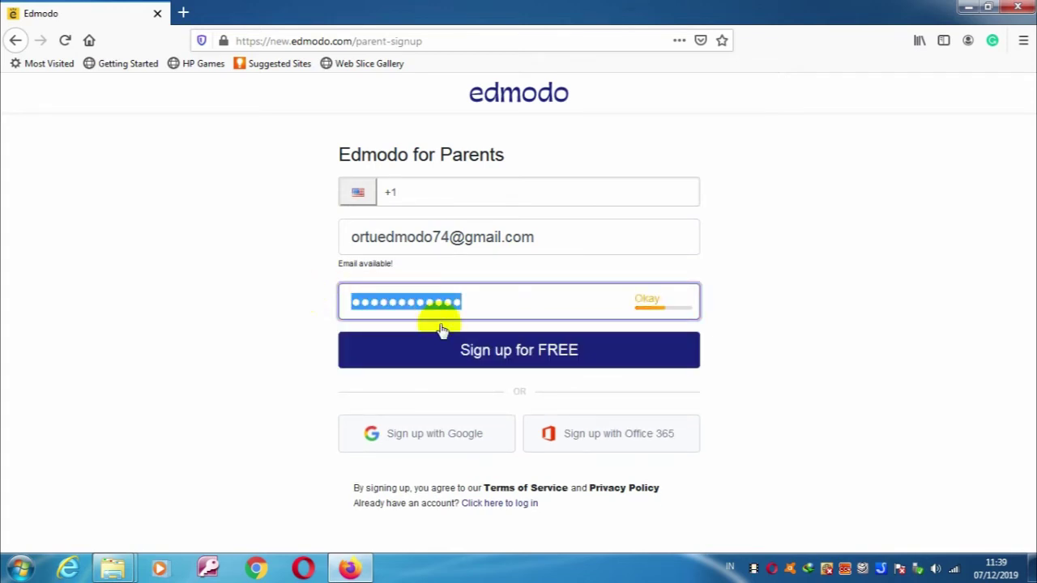
{"action": "left_click", "coordinate": [490, 306]}
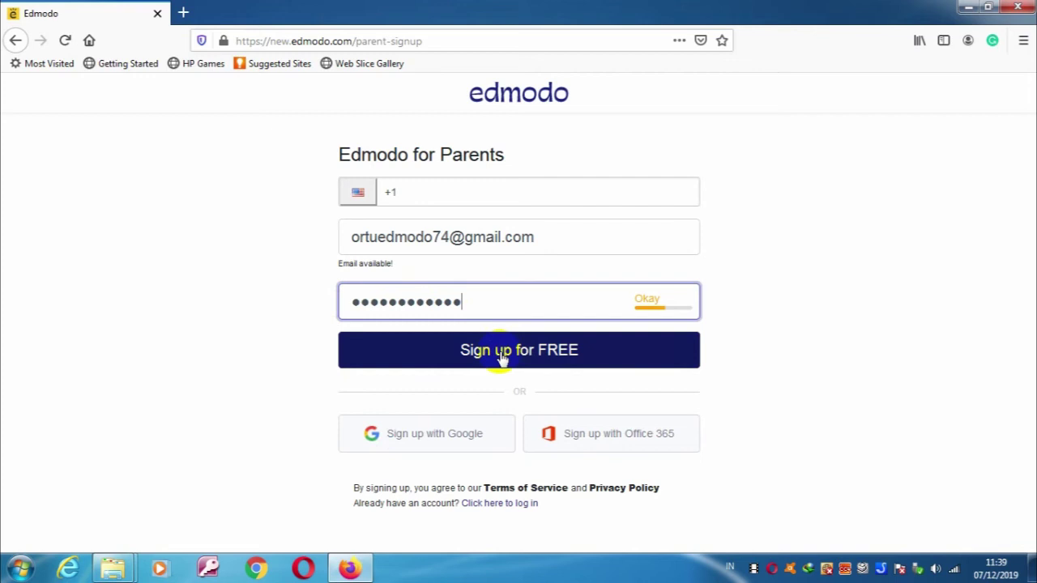
{"action": "left_click", "coordinate": [501, 359]}
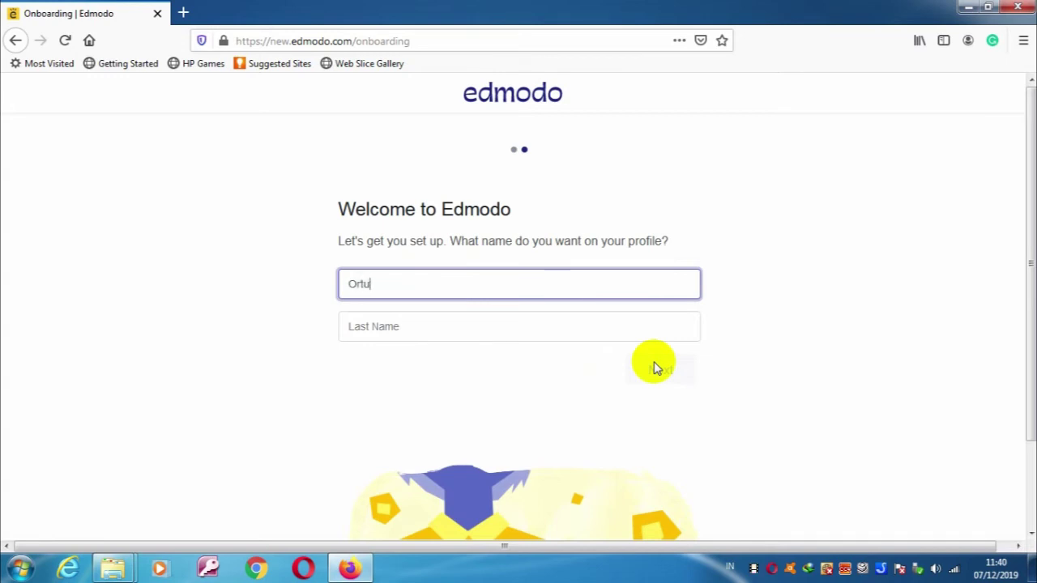
Enter the profile's last name, finish onboarding, and bring up the Add a child or class dialog
{"action": "left_click", "coordinate": [490, 330]}
{"action": "type", "text": "Edmodo"}
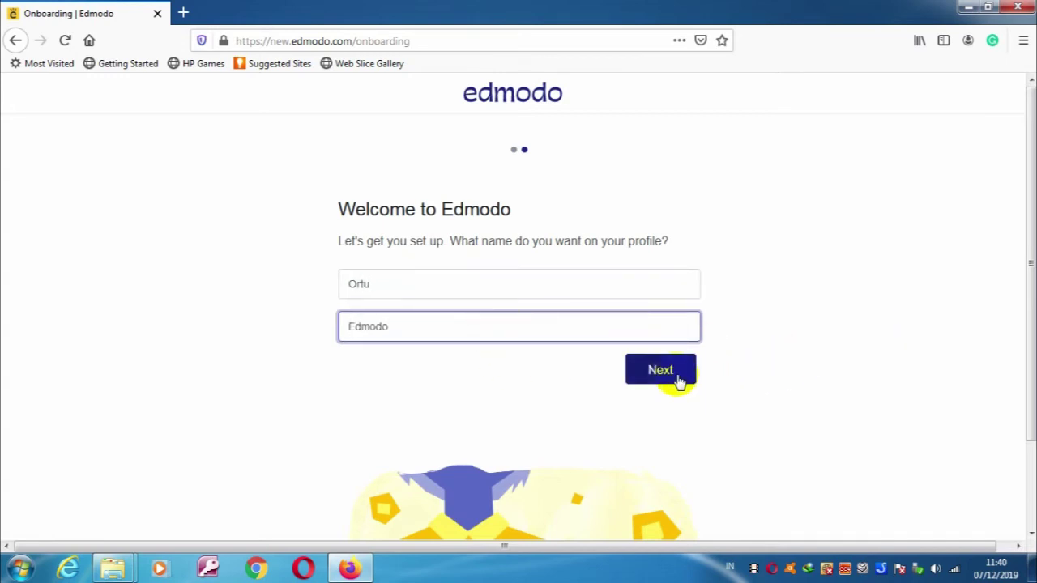
{"action": "left_click", "coordinate": [669, 379]}
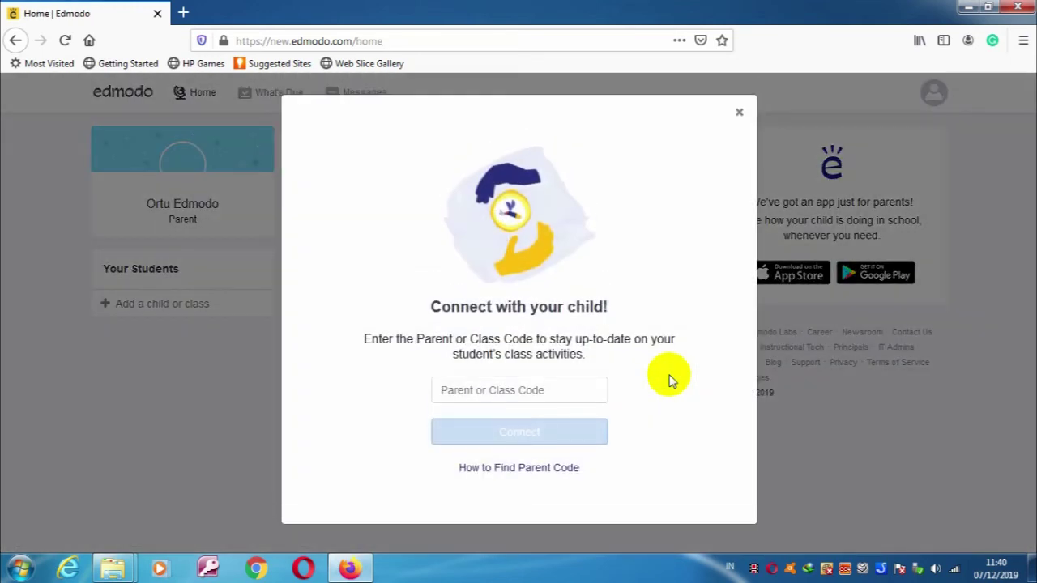
{"action": "left_click", "coordinate": [532, 388]}
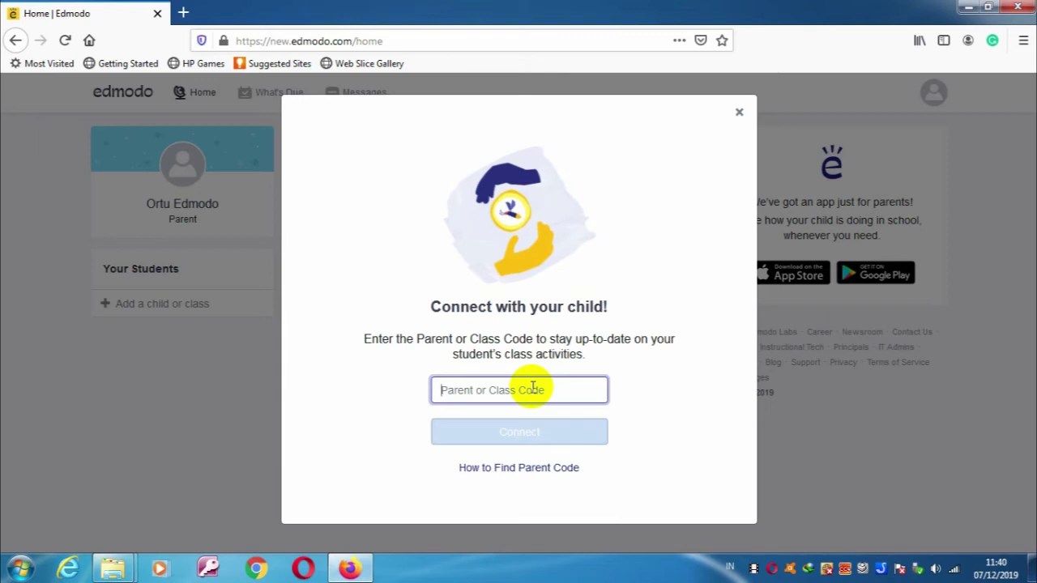
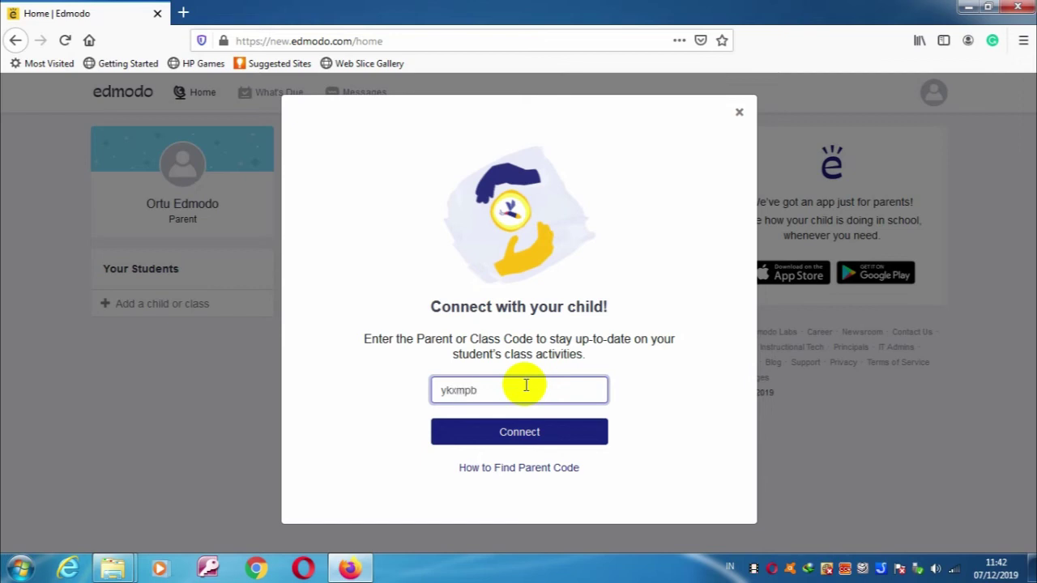
Enter the class code for Tema 3 Subtema 1 Pembelajaran 1 and connect
{"action": "left_click", "coordinate": [541, 433]}
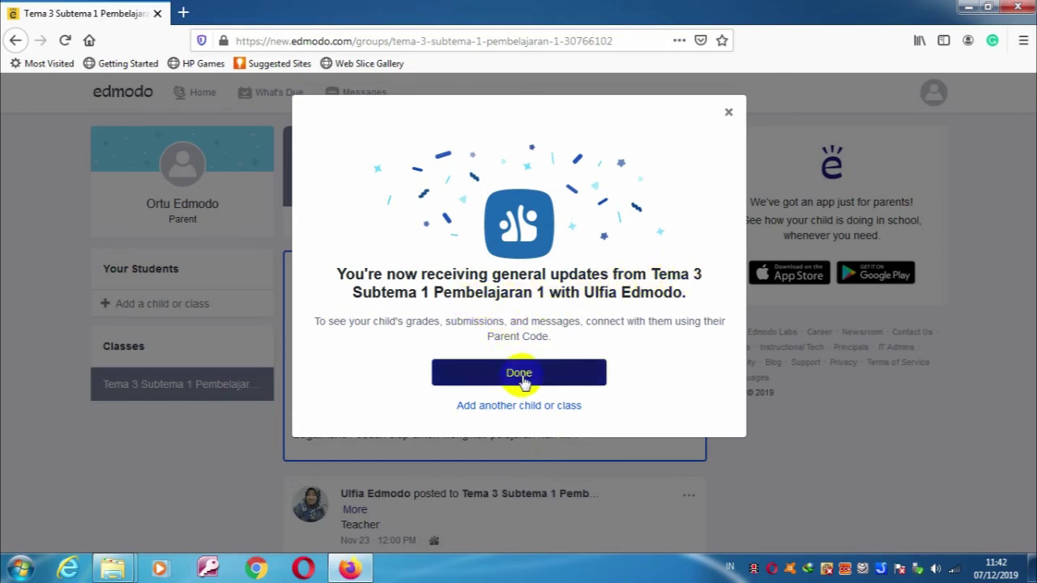
Close the class-joined confirmation and step through the welcome tour to its end
{"action": "left_click", "coordinate": [522, 374]}
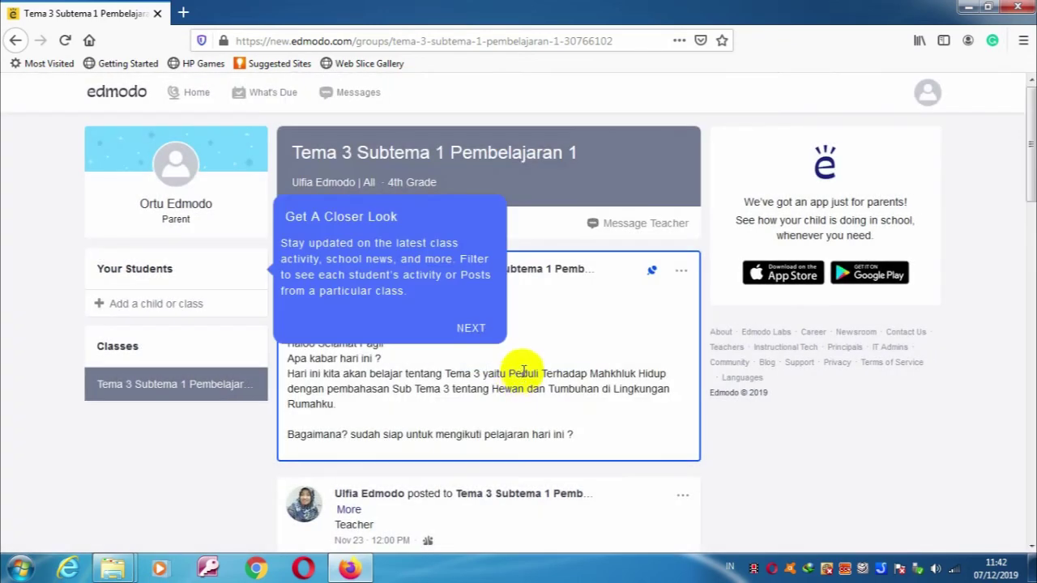
{"action": "left_click", "coordinate": [473, 339]}
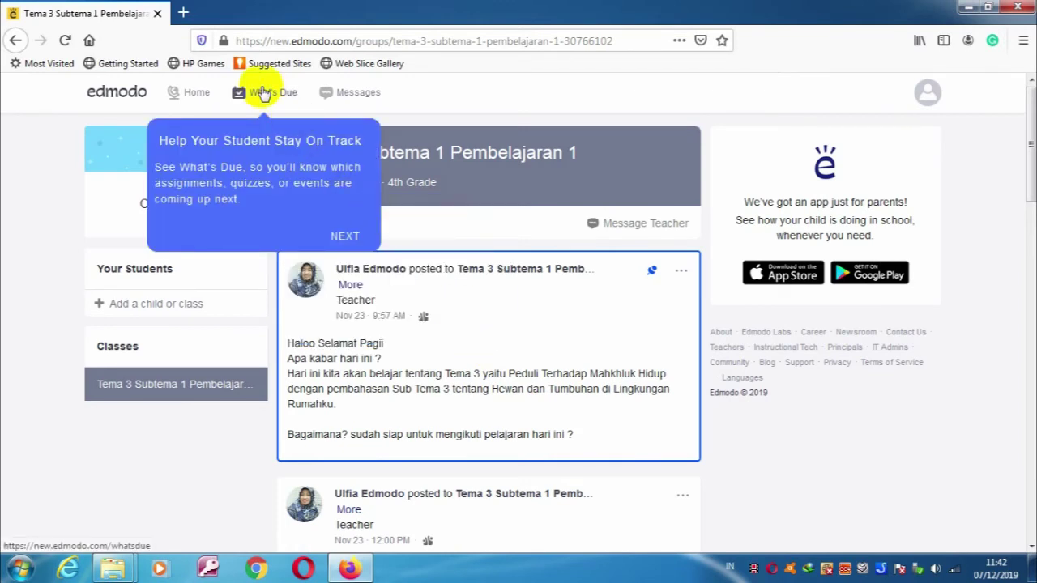
{"action": "left_click", "coordinate": [340, 236]}
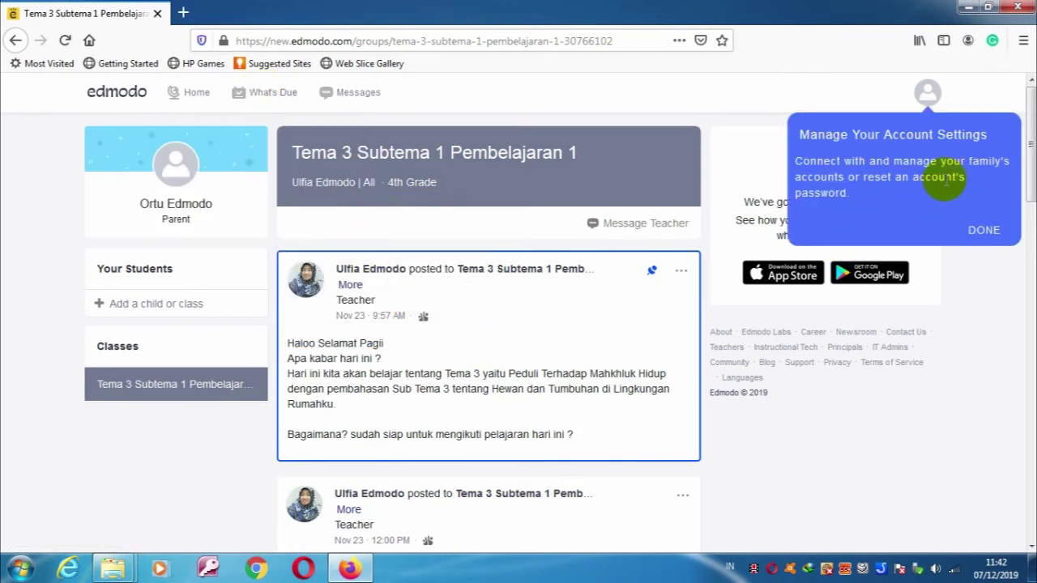
{"action": "left_click", "coordinate": [986, 234]}
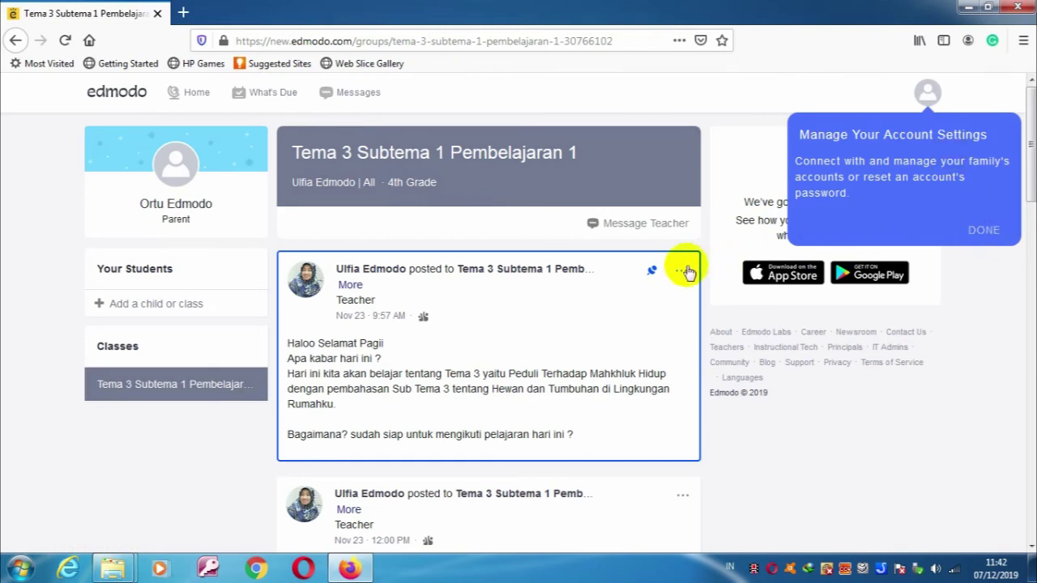
Browse the class feed, expanding a post's two extra attachments, then return to the top
{"action": "scroll", "coordinate": [539, 310], "scroll_direction": "down", "scroll_amount": 4}
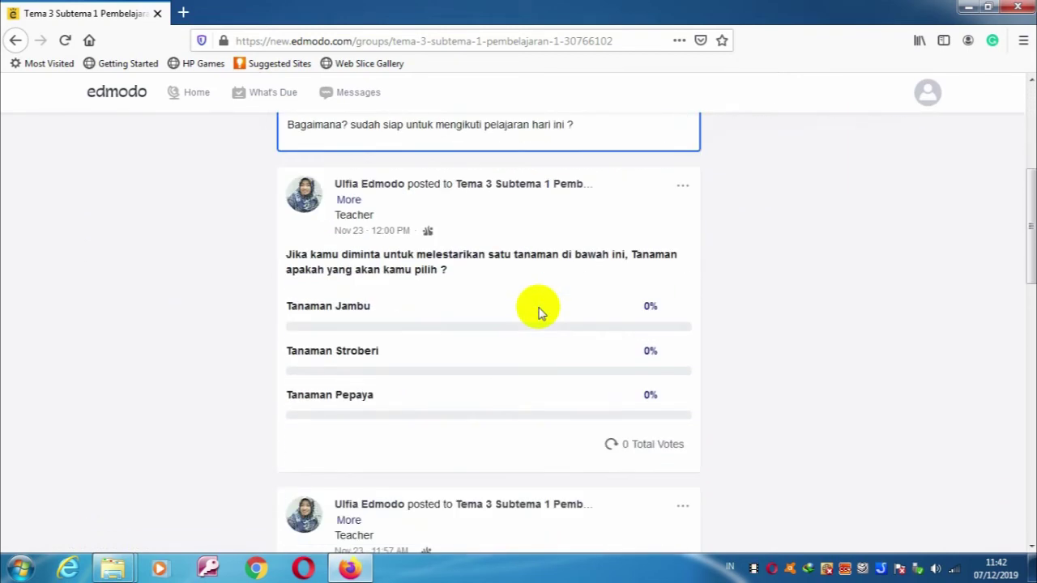
{"action": "scroll", "coordinate": [537, 283], "scroll_direction": "up", "scroll_amount": 4}
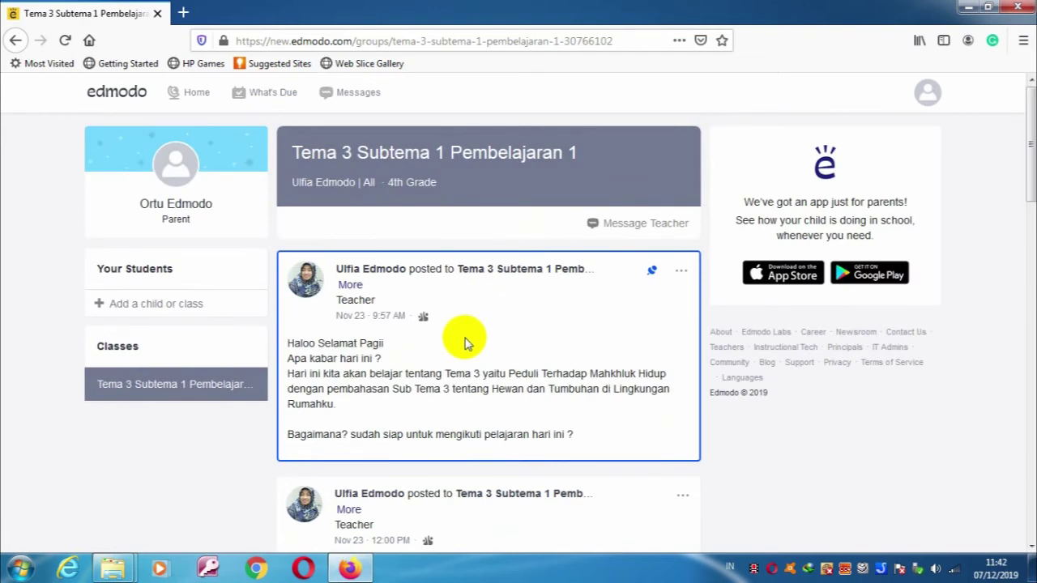
{"action": "scroll", "coordinate": [466, 342], "scroll_direction": "down", "scroll_amount": 12}
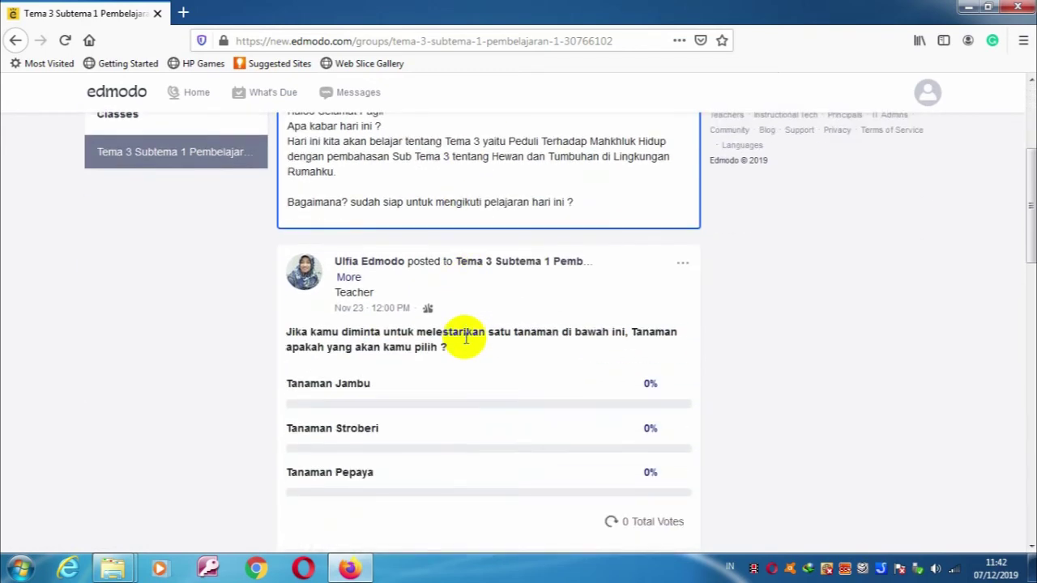
{"action": "scroll", "coordinate": [465, 343], "scroll_direction": "down", "scroll_amount": 3}
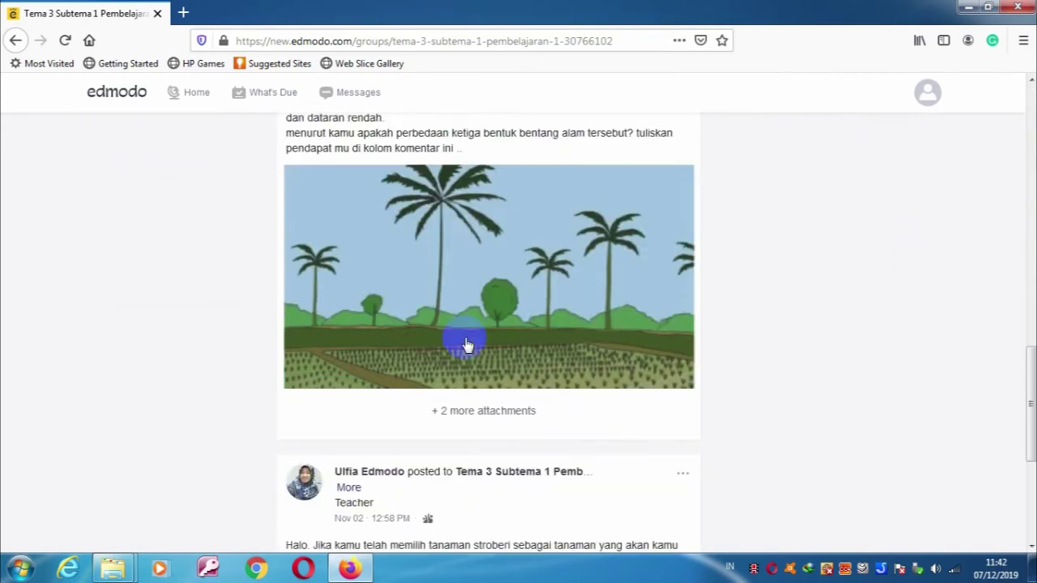
{"action": "left_click", "coordinate": [484, 305]}
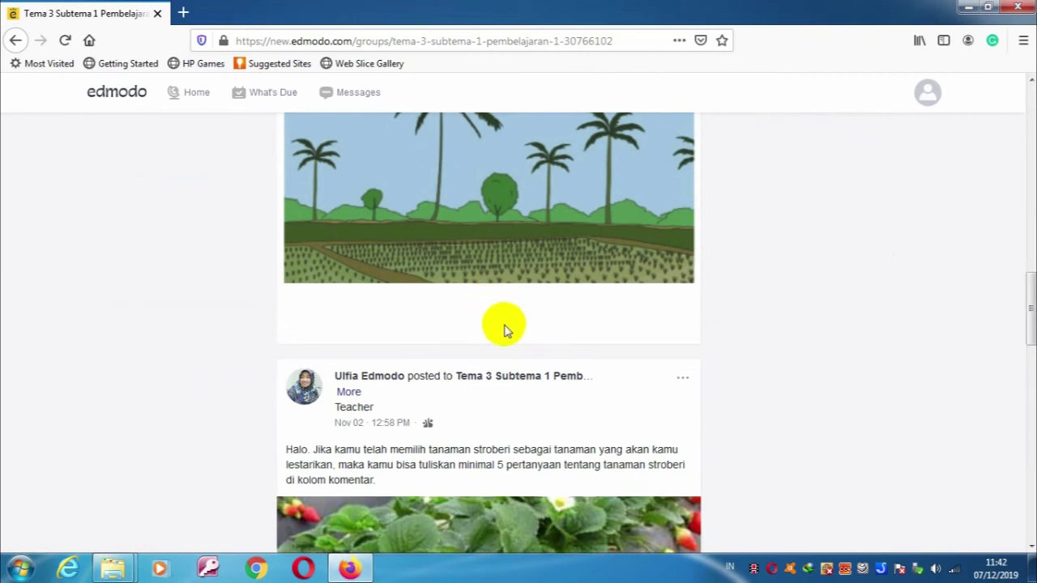
{"action": "scroll", "coordinate": [506, 329], "scroll_direction": "down", "scroll_amount": 3}
{"action": "scroll", "coordinate": [506, 330], "scroll_direction": "down", "scroll_amount": 3}
{"action": "scroll", "coordinate": [506, 331], "scroll_direction": "down", "scroll_amount": 10}
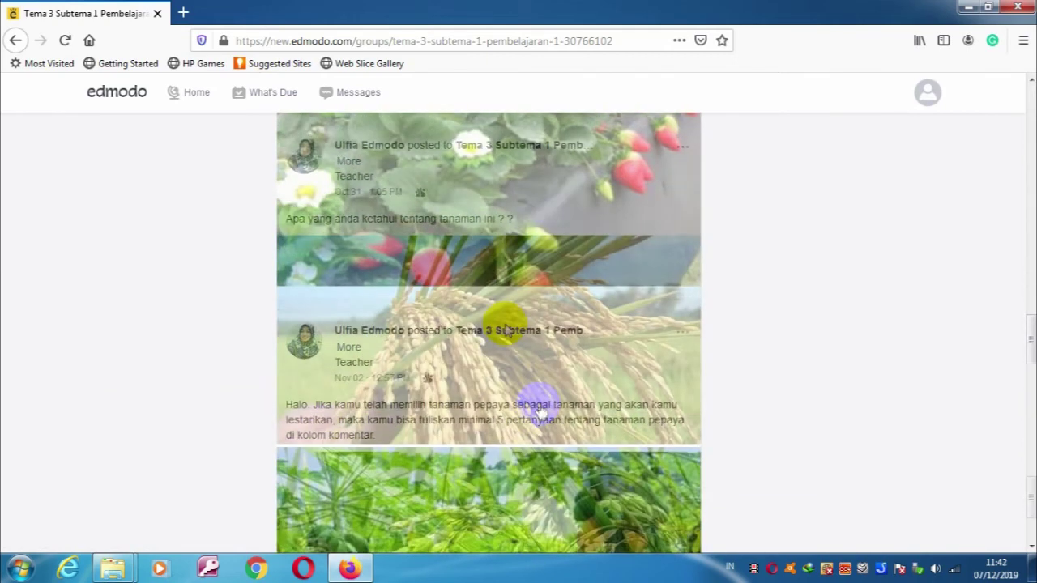
{"action": "scroll", "coordinate": [543, 413], "scroll_direction": "up", "scroll_amount": 10}
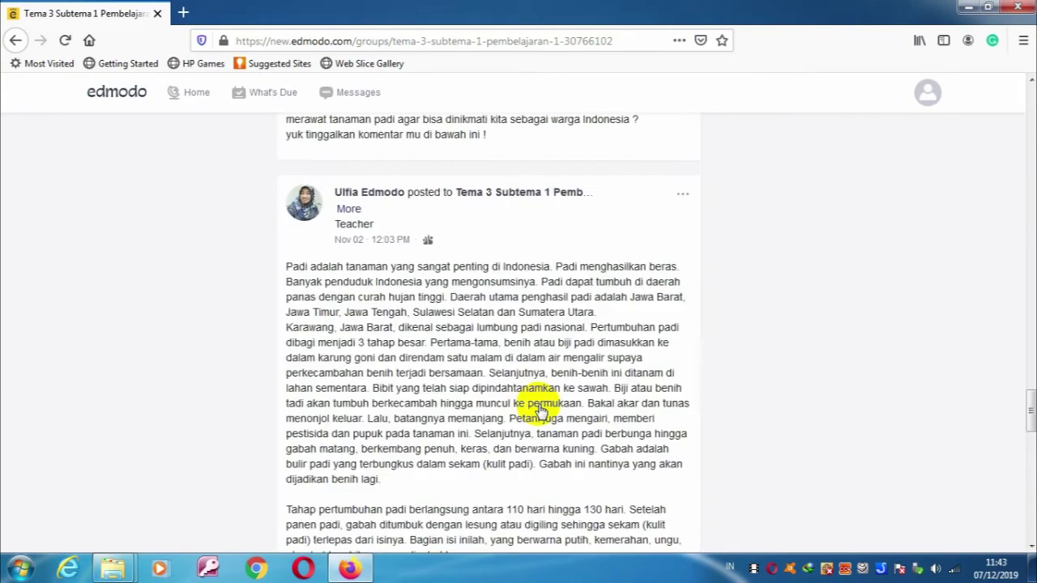
{"action": "scroll", "coordinate": [545, 413], "scroll_direction": "up", "scroll_amount": 15}
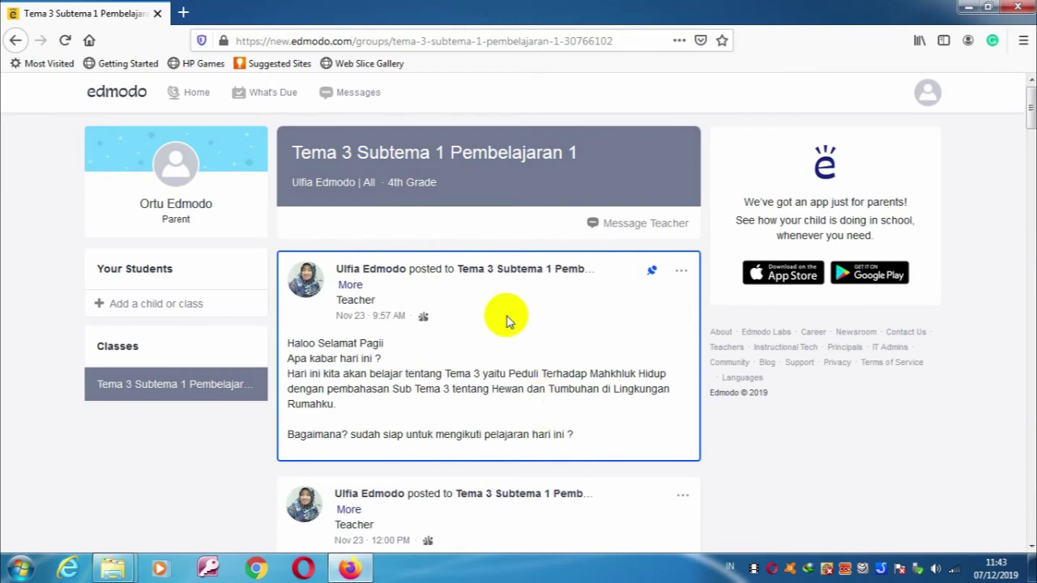
Send the teacher a message asking about the child's Edmodo use and difficulties, ending with :happy:
{"action": "left_click", "coordinate": [641, 226]}
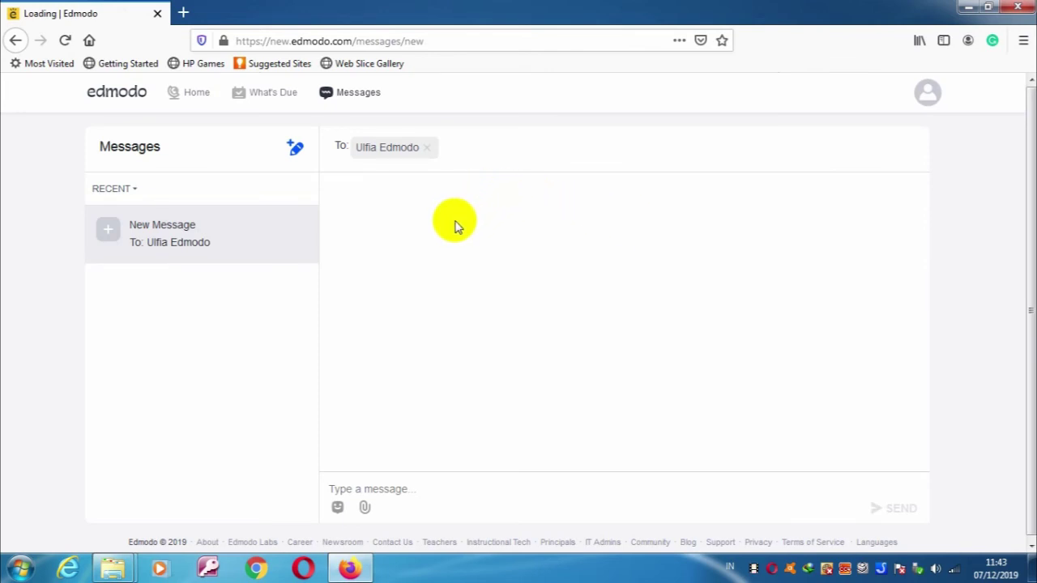
{"action": "left_click", "coordinate": [403, 489]}
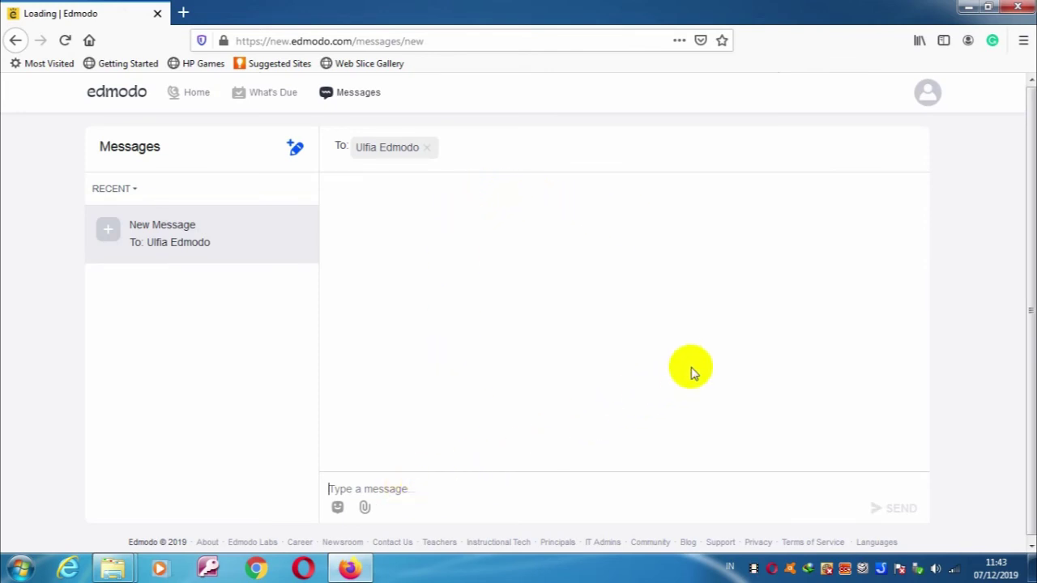
{"action": "type", "text": "Halo buk ulfia, bagaimana per"}
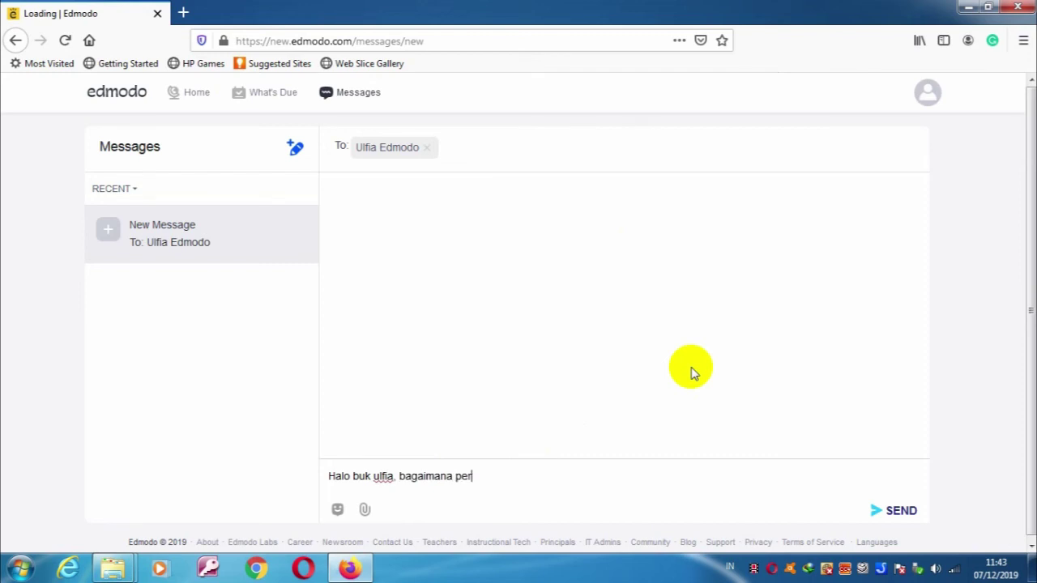
{"action": "type", "text": "saya d"}
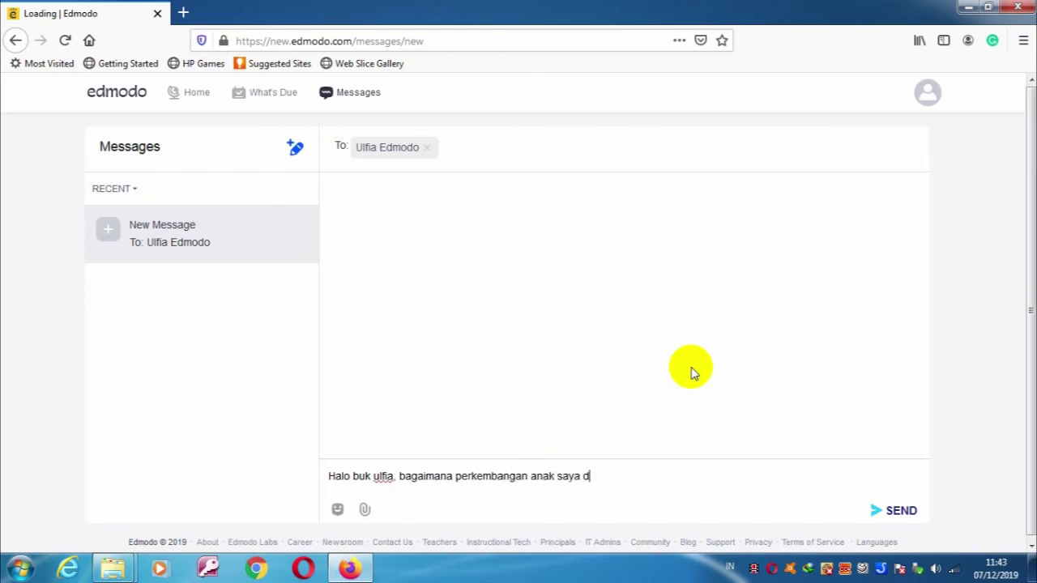
{"action": "type", "text": "alam menggunakan aplikasi edmodo? "}
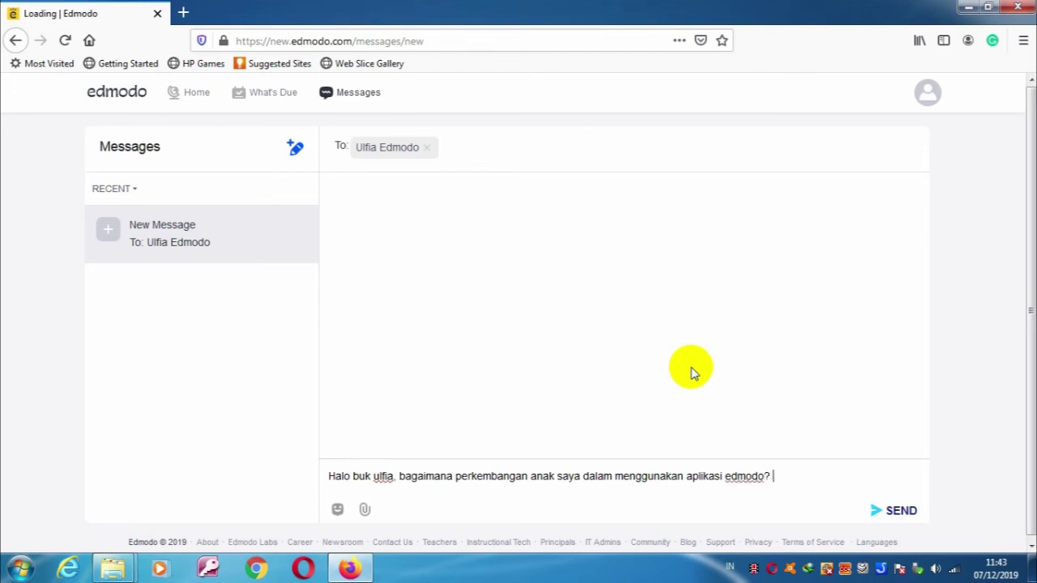
{"action": "type", "text": "apakah ada kendala?"}
{"action": "left_click", "coordinate": [337, 509]}
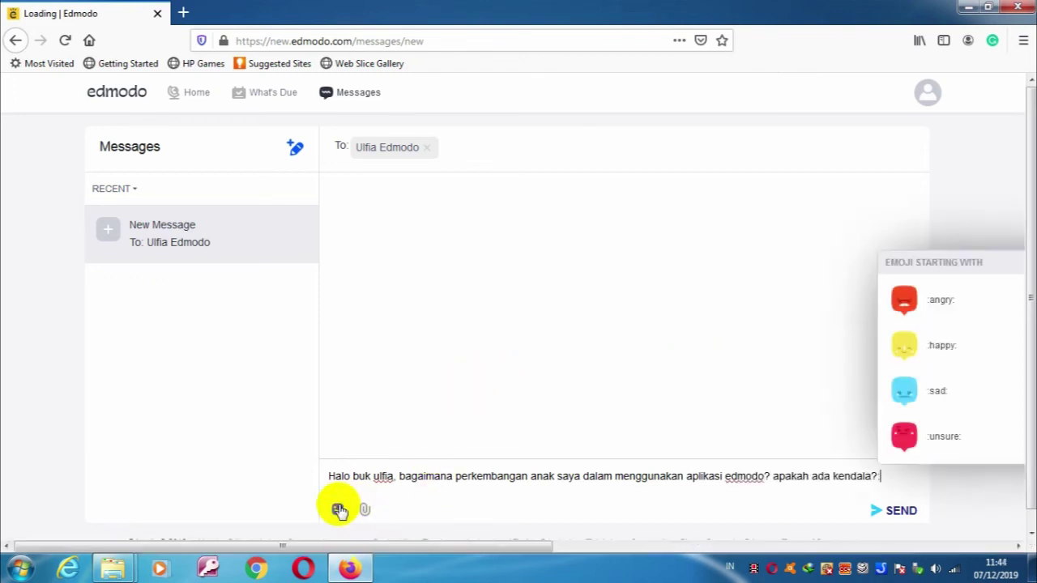
{"action": "left_click", "coordinate": [942, 349]}
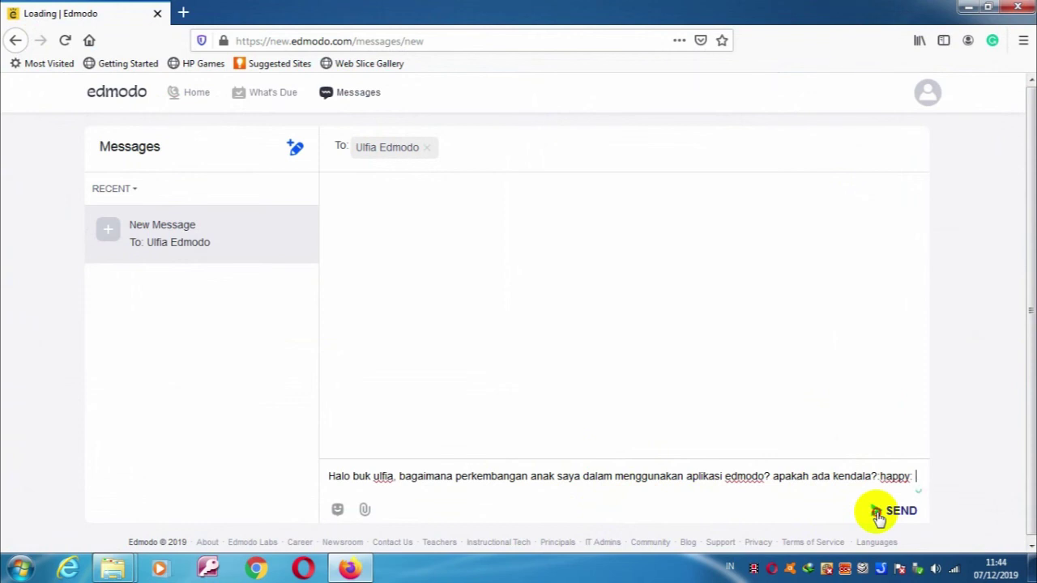
{"action": "left_click", "coordinate": [897, 510]}
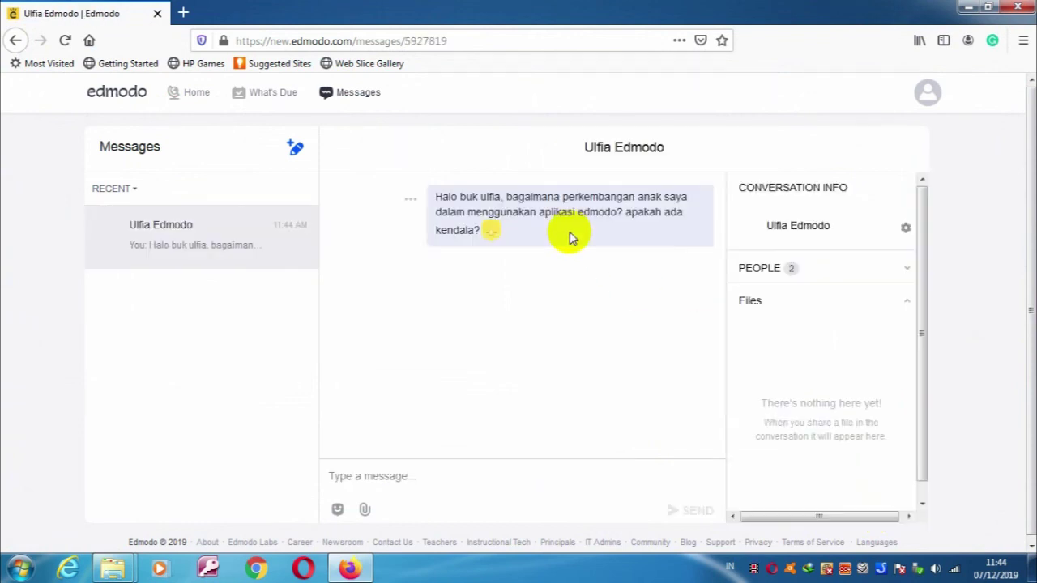